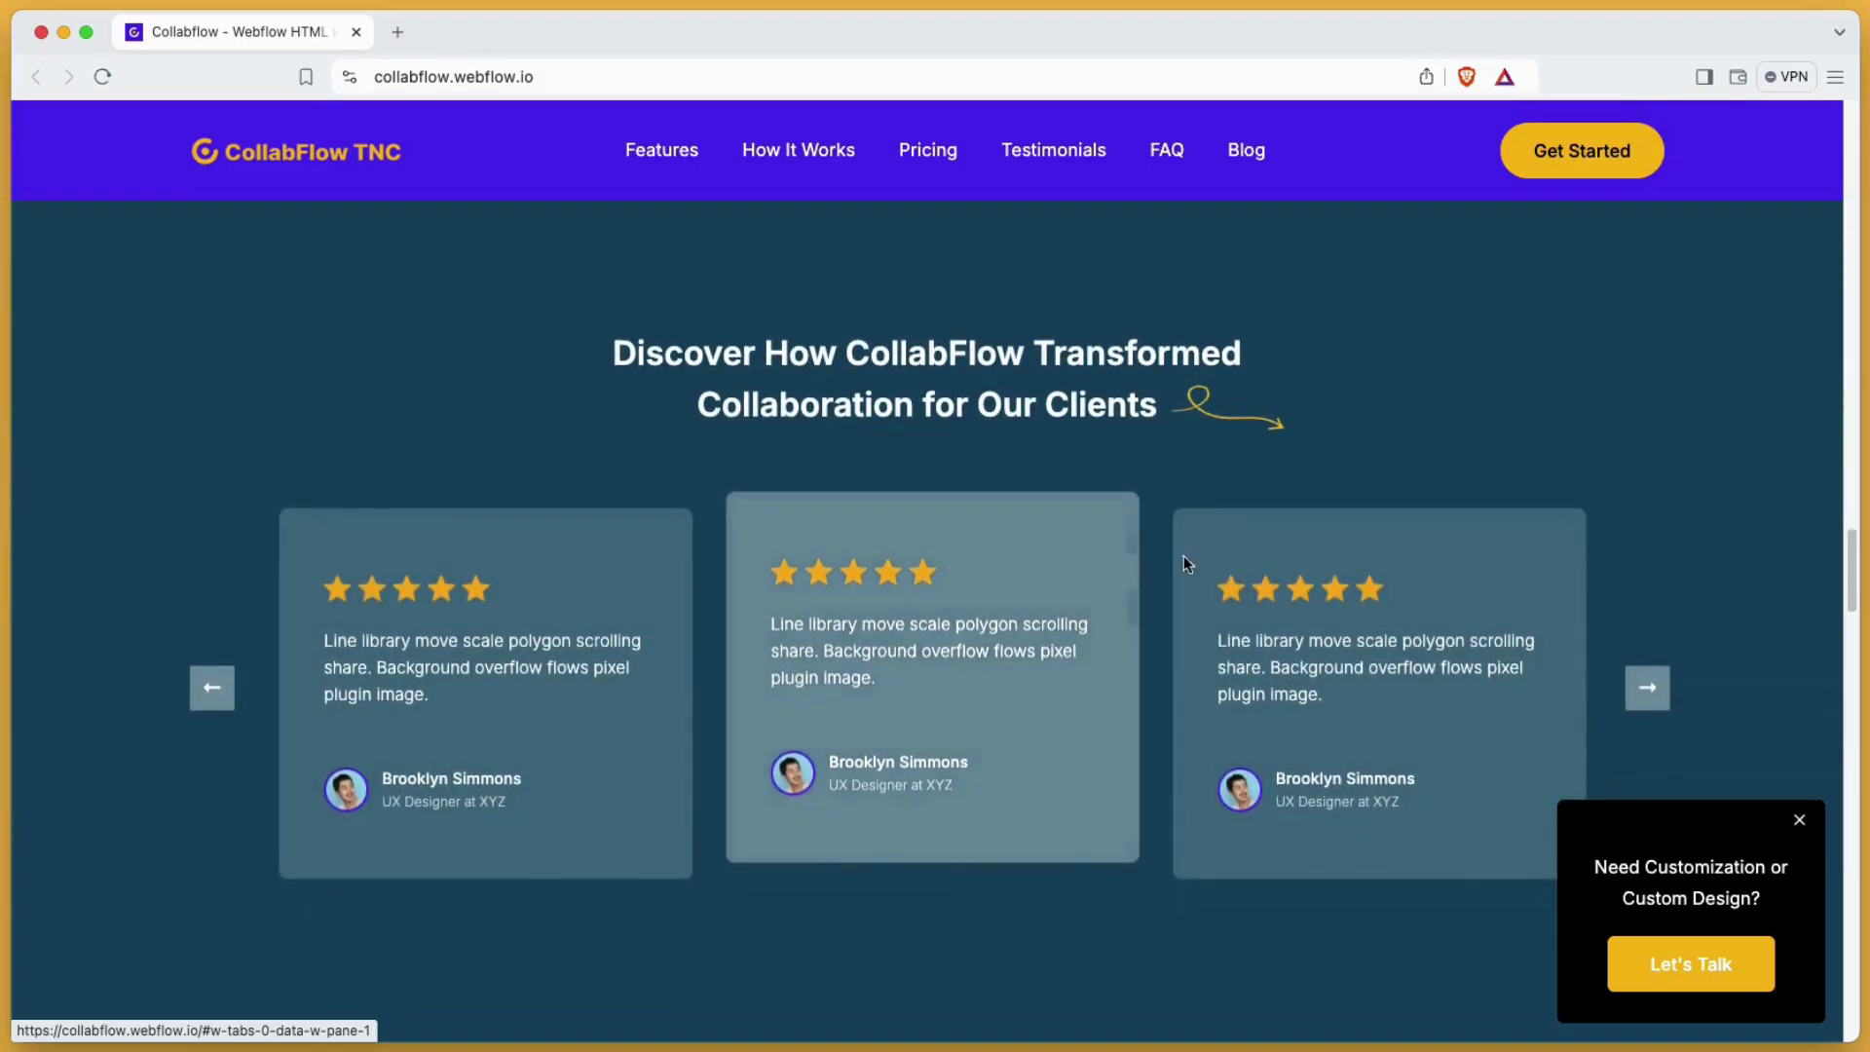
# Look through the CollabFlow landing page from the testimonials past the FAQ, integrations, blog and sign-up sections to the featured logos
pyautogui.scroll(-5, 1393, 585)
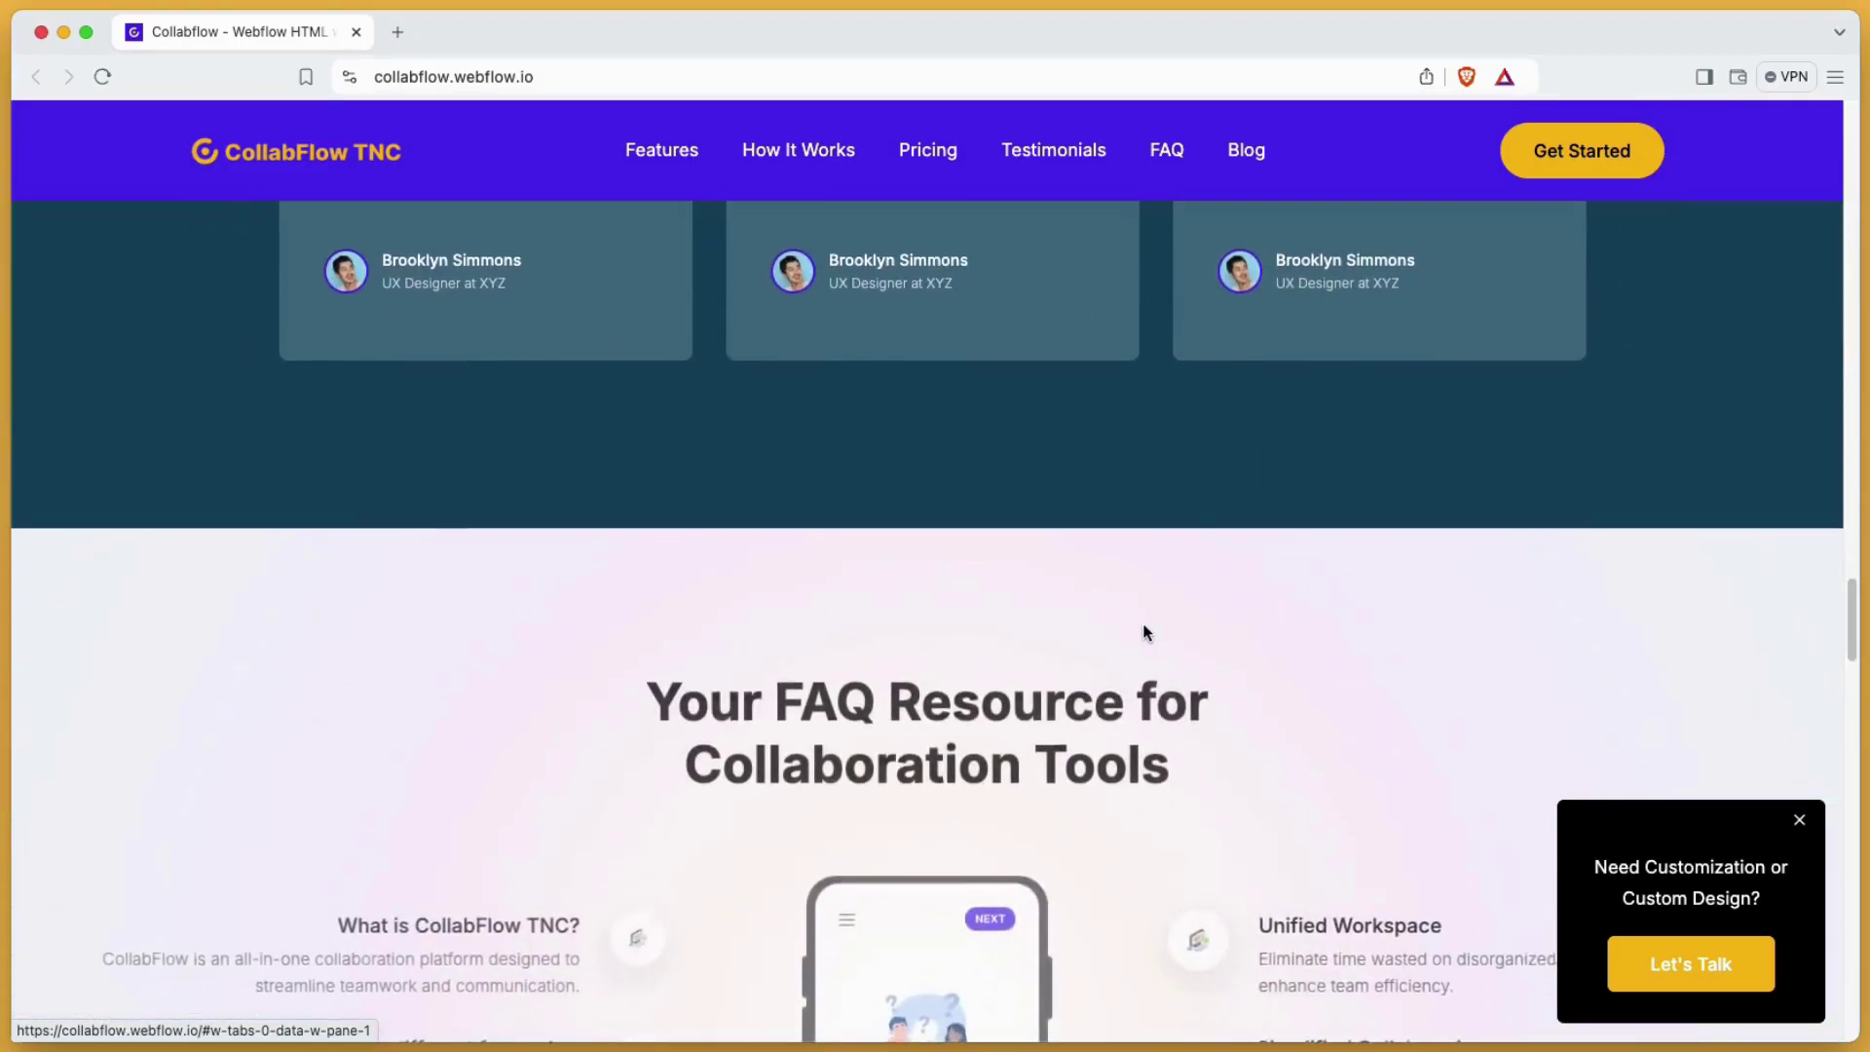
pyautogui.scroll(-3, 1140, 629)
pyautogui.scroll(-4, 1125, 623)
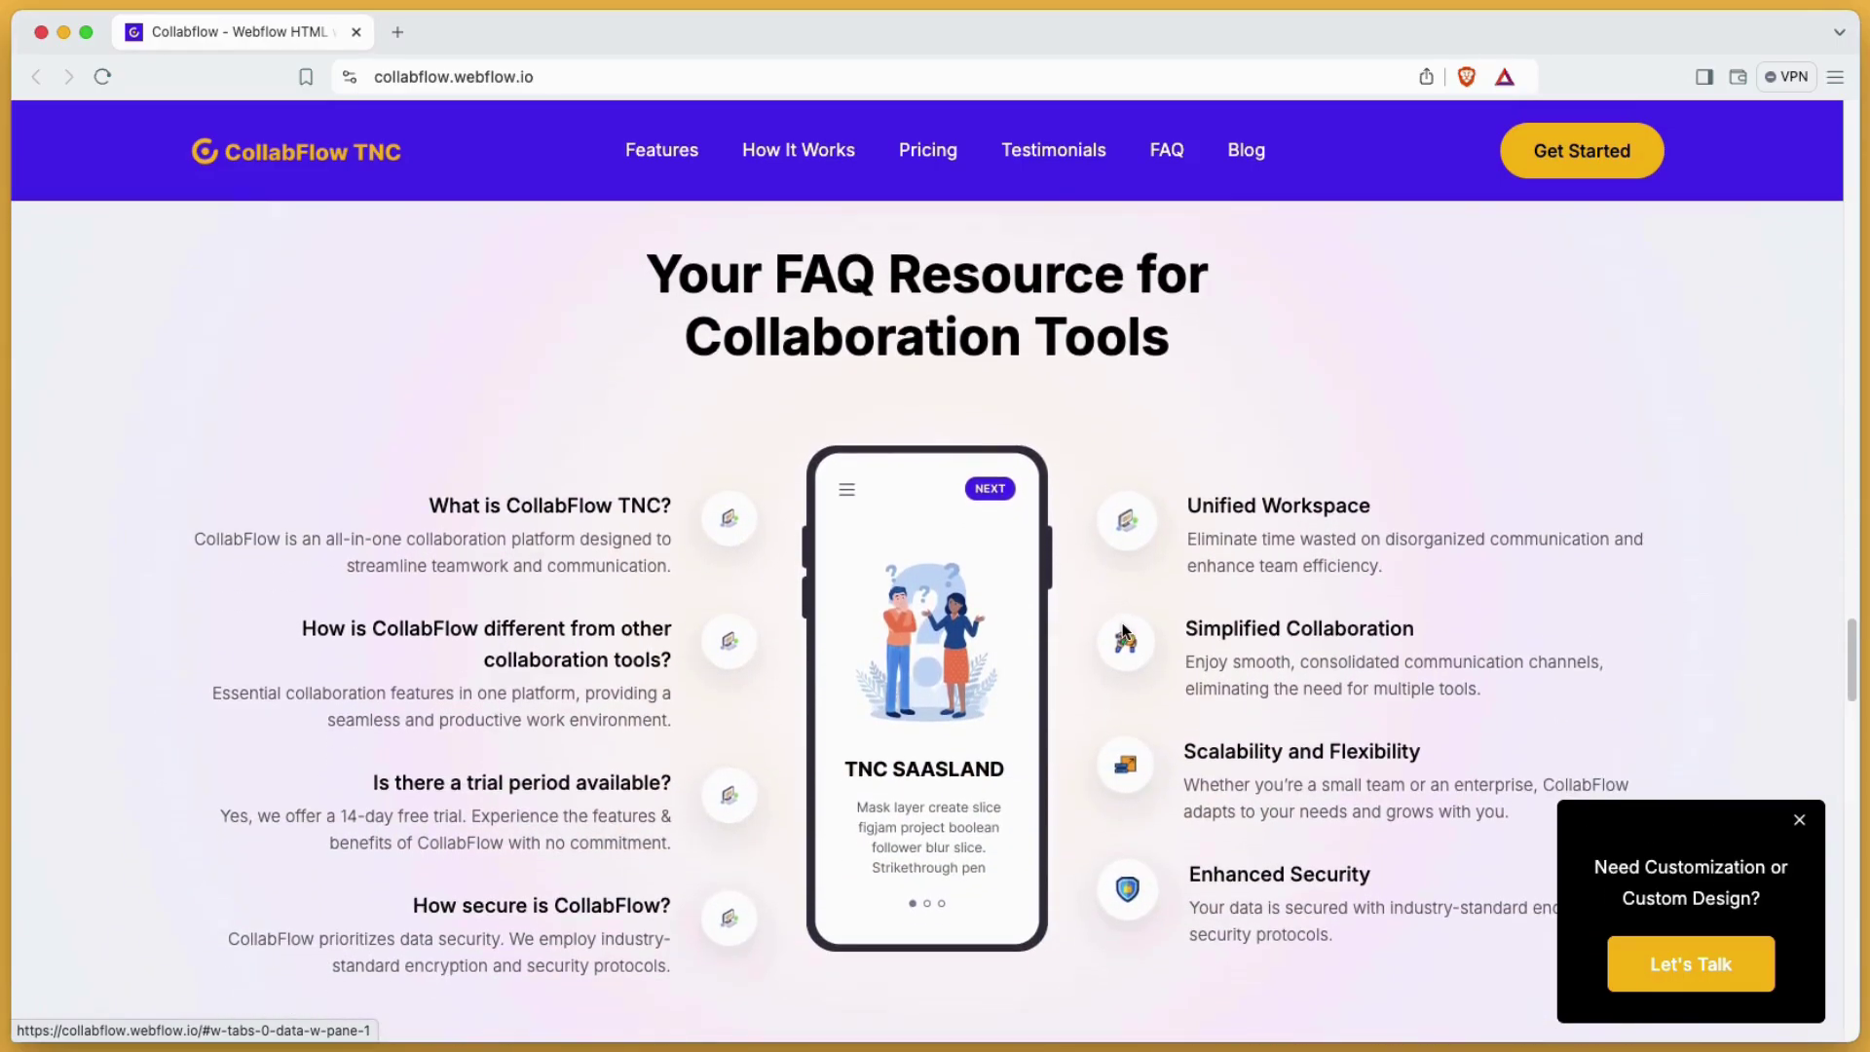
pyautogui.scroll(-4, 1122, 630)
pyautogui.scroll(-8, 1125, 628)
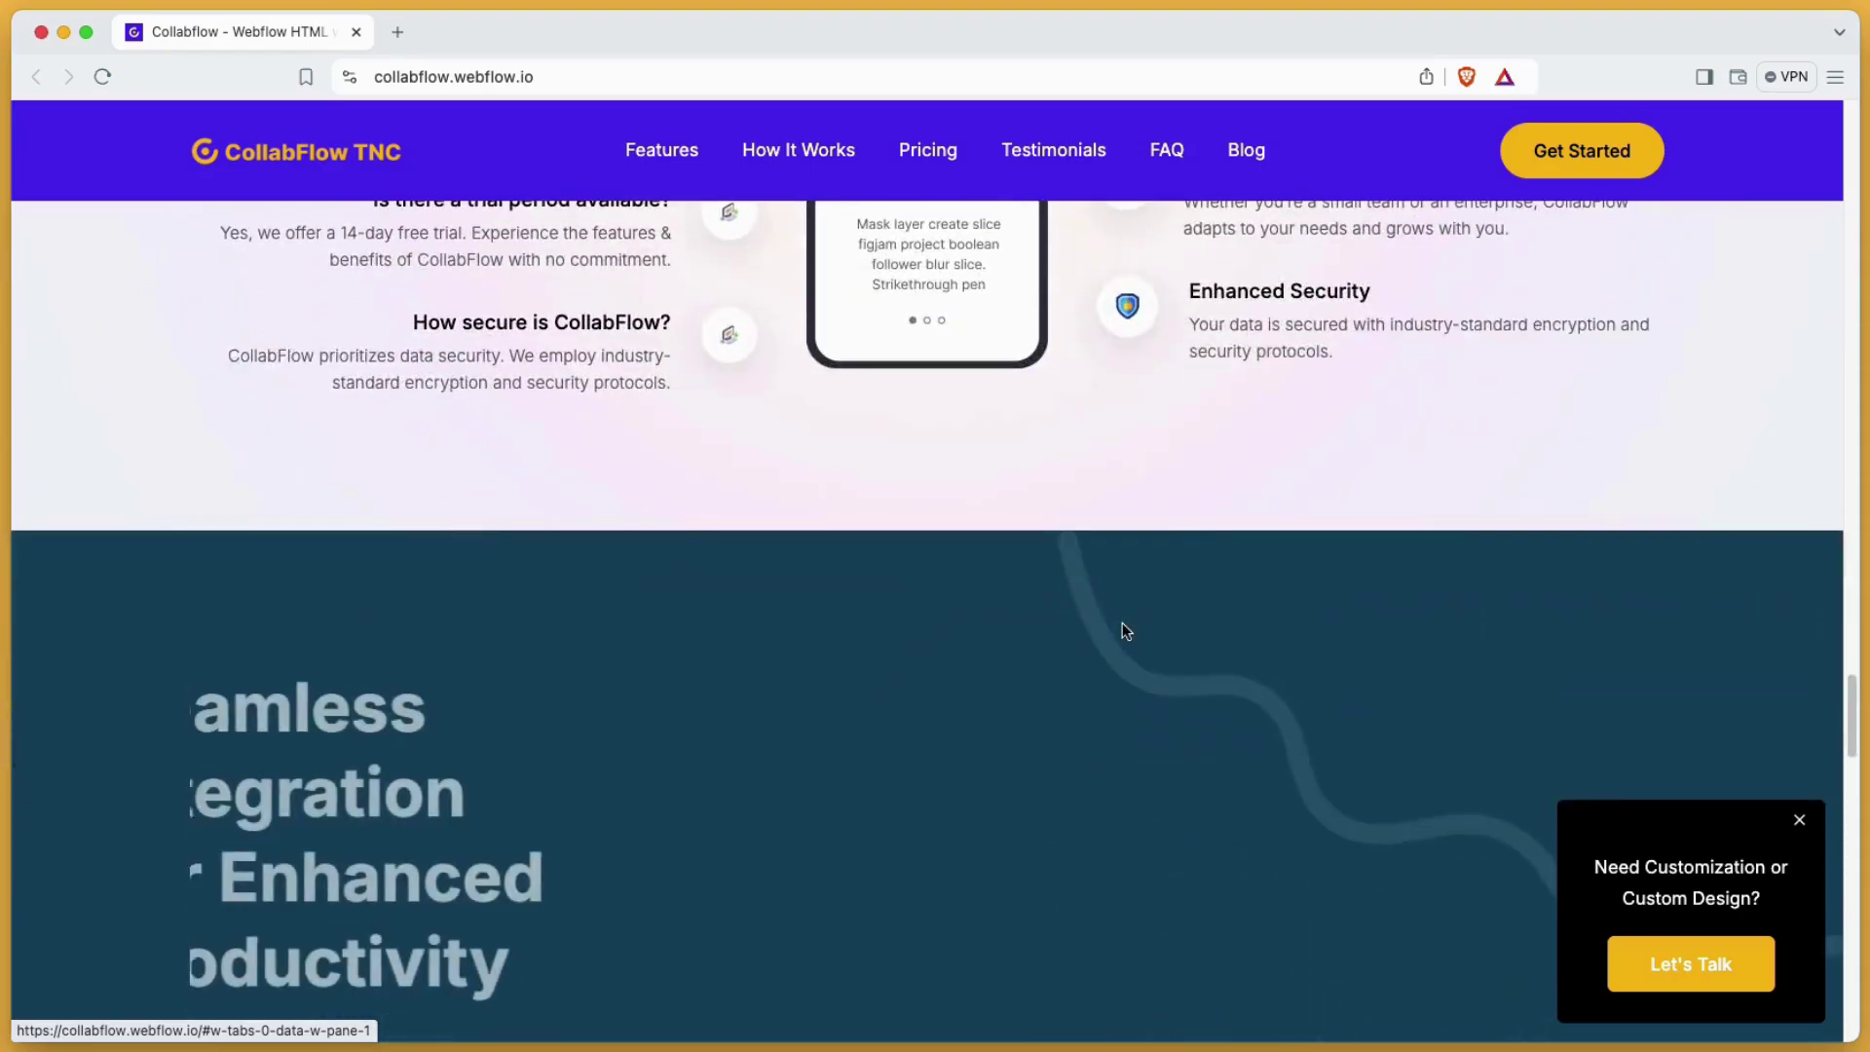
pyautogui.scroll(-7, 972, 677)
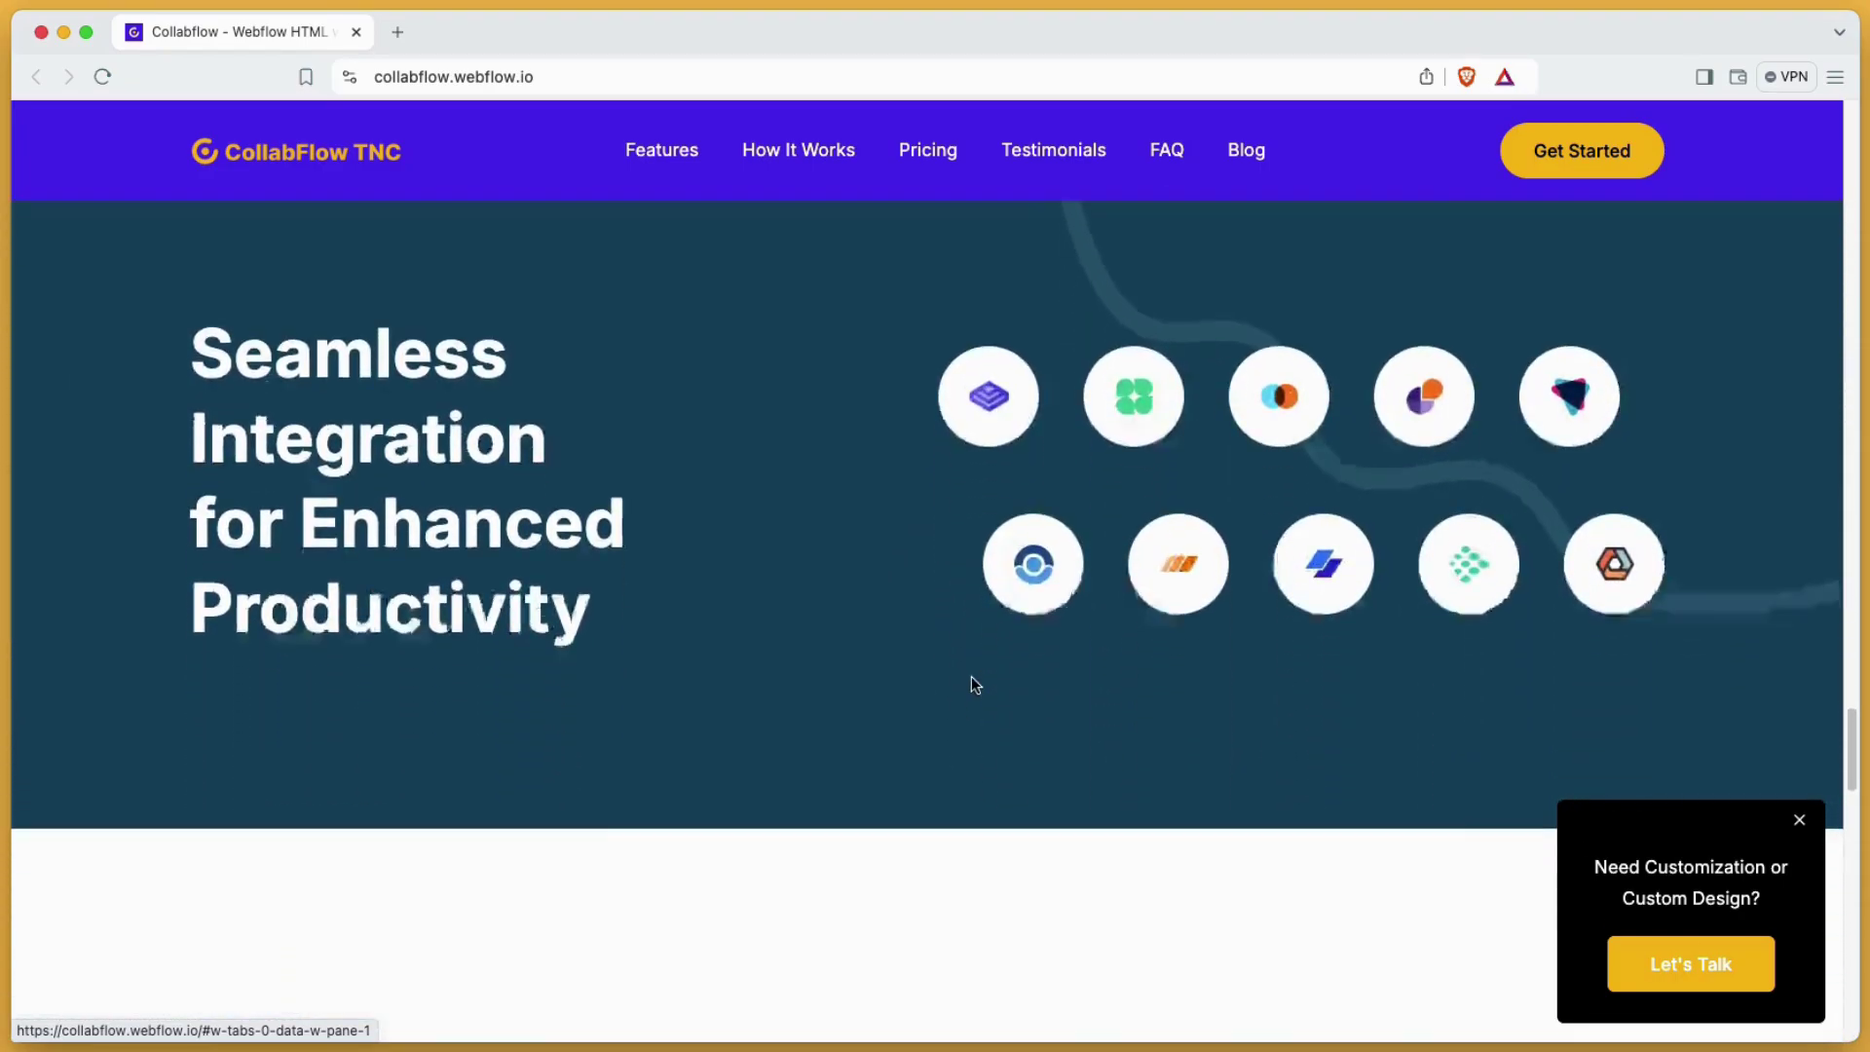
pyautogui.scroll(-5, 973, 685)
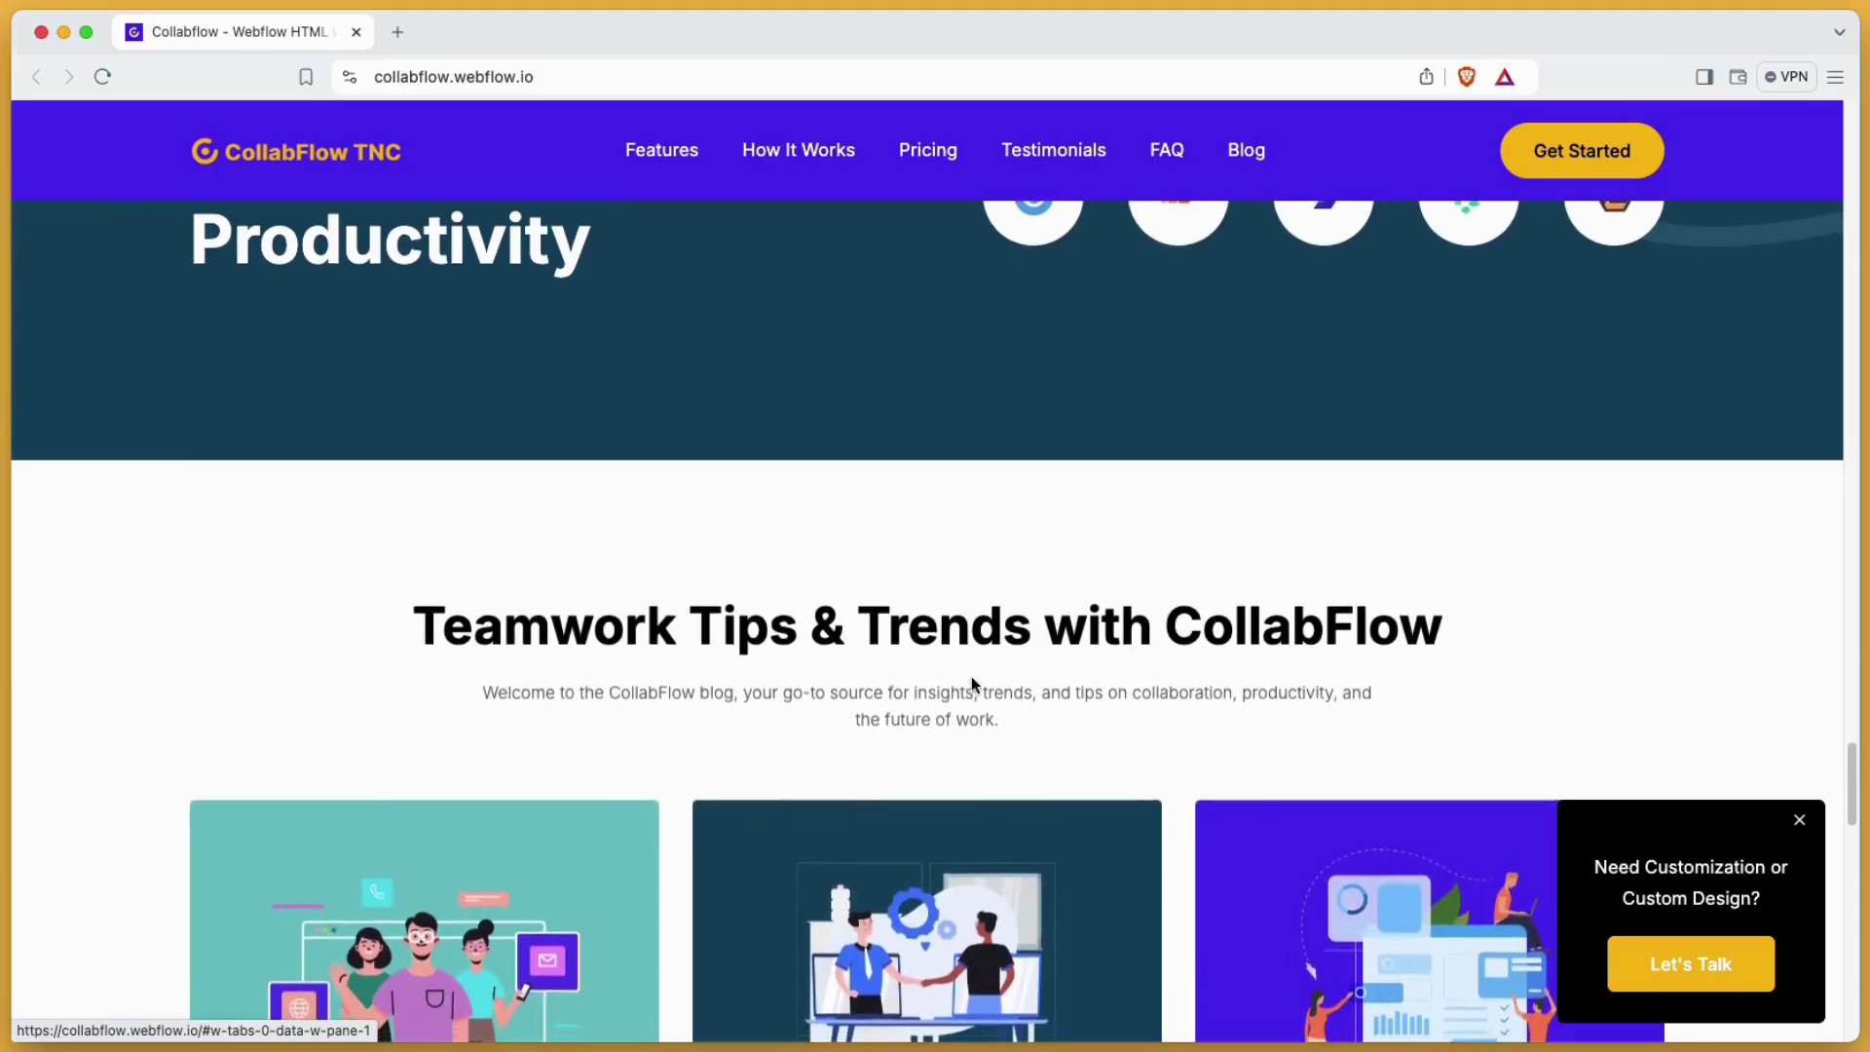
pyautogui.scroll(-9, 974, 687)
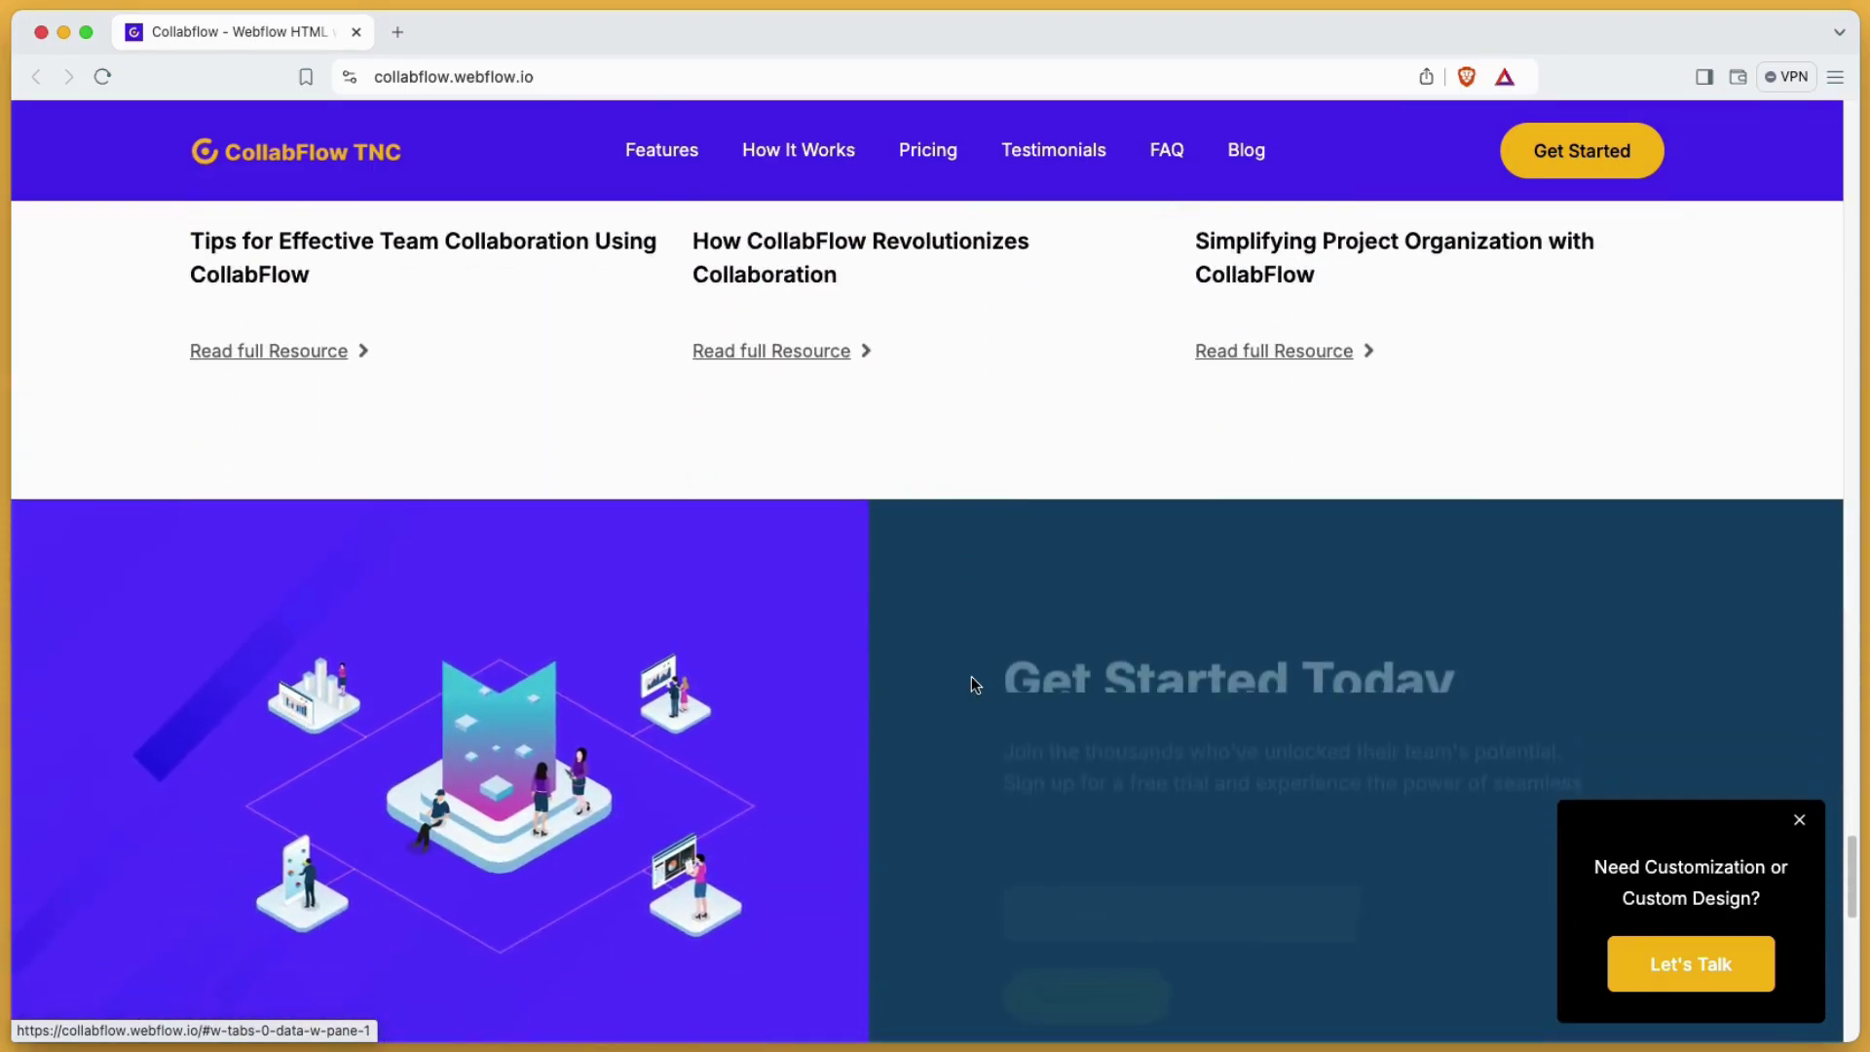
pyautogui.scroll(-3, 972, 685)
pyautogui.scroll(-3, 972, 685)
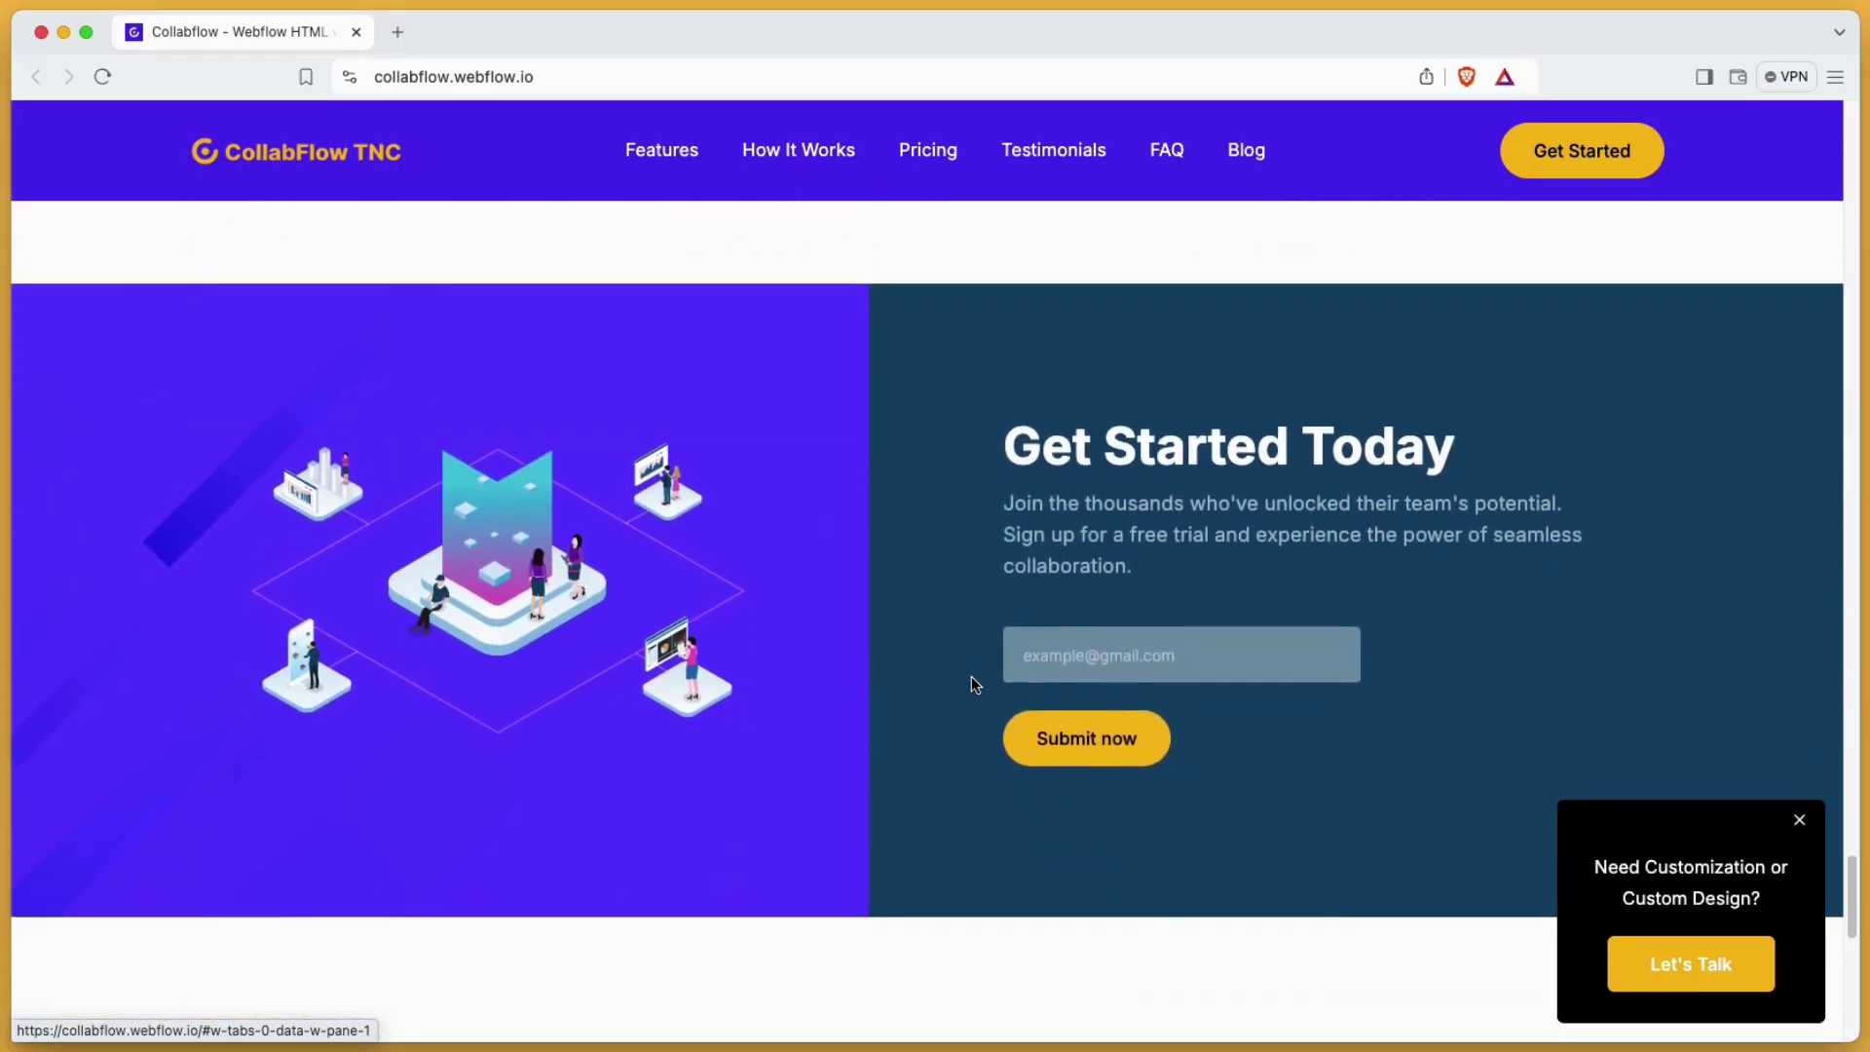
pyautogui.scroll(-10, 972, 685)
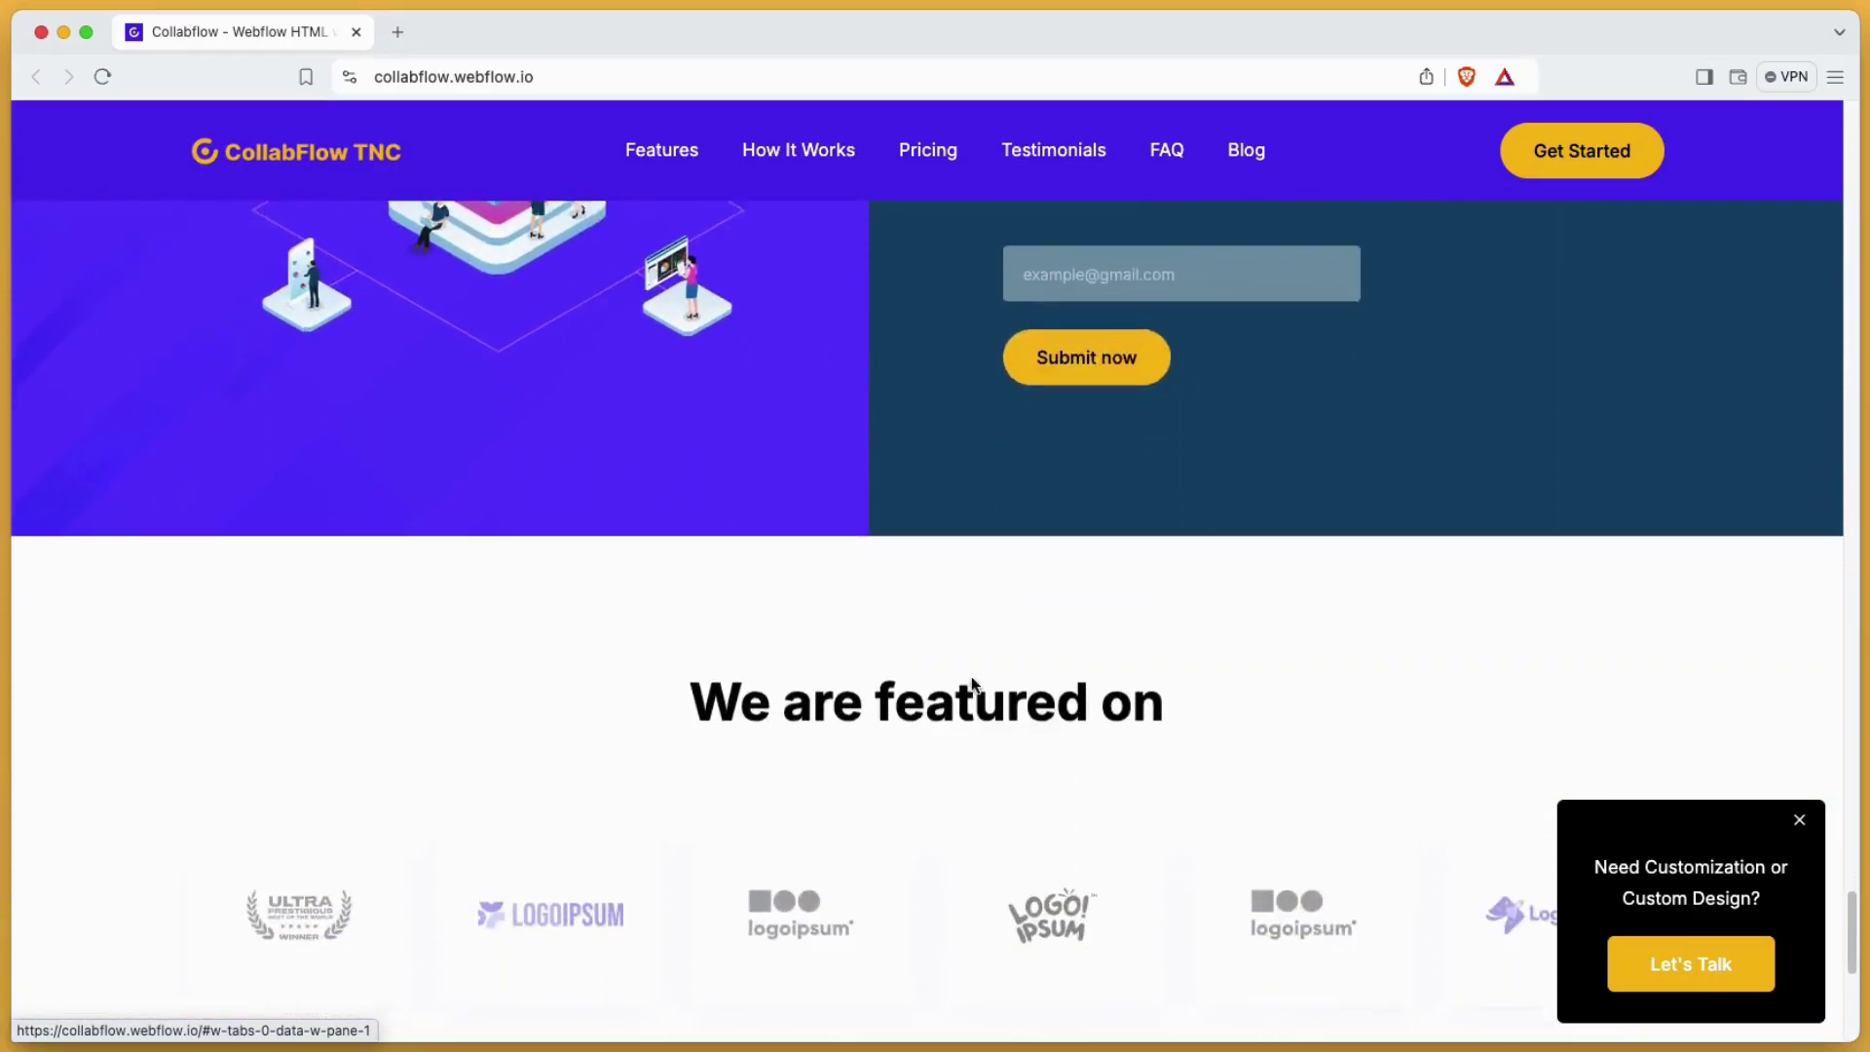
pyautogui.scroll(-2, 972, 685)
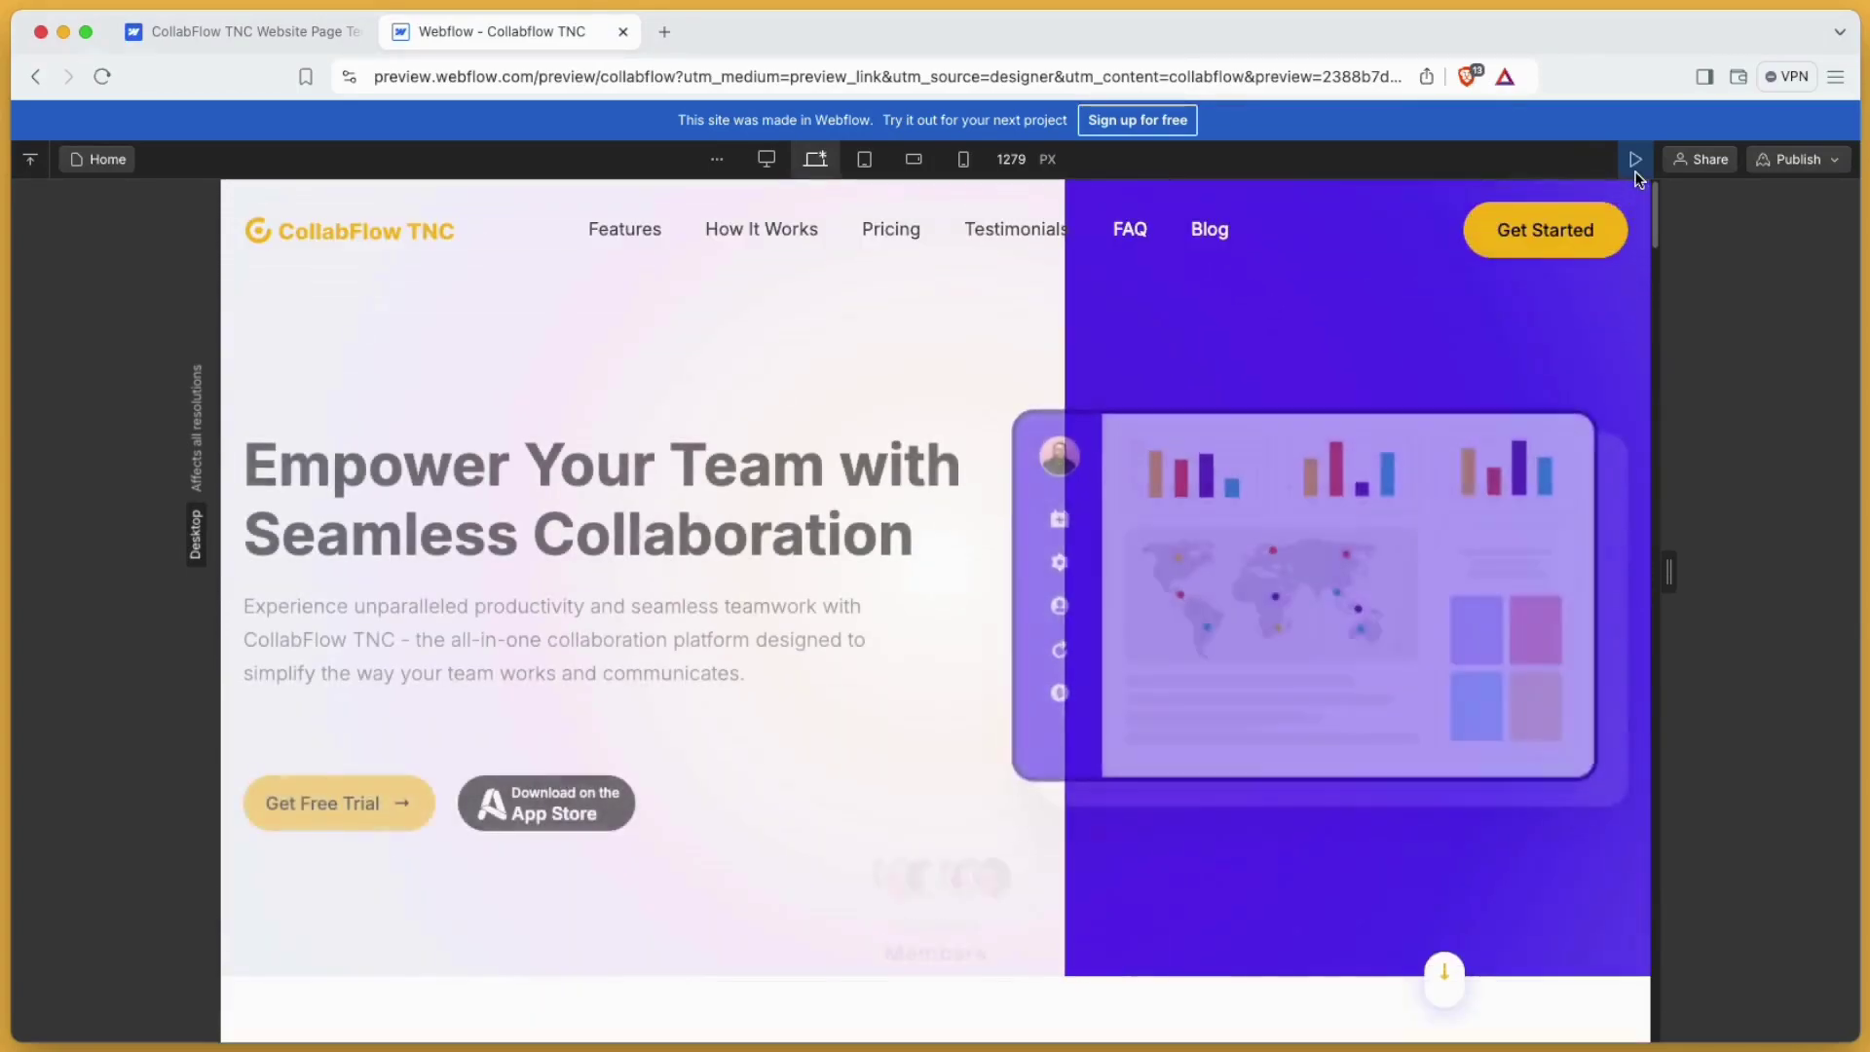
# Exit the preview into the editing view, show the element settings and check the list of site pages
pyautogui.click(1636, 166)
pyautogui.click(1674, 236)
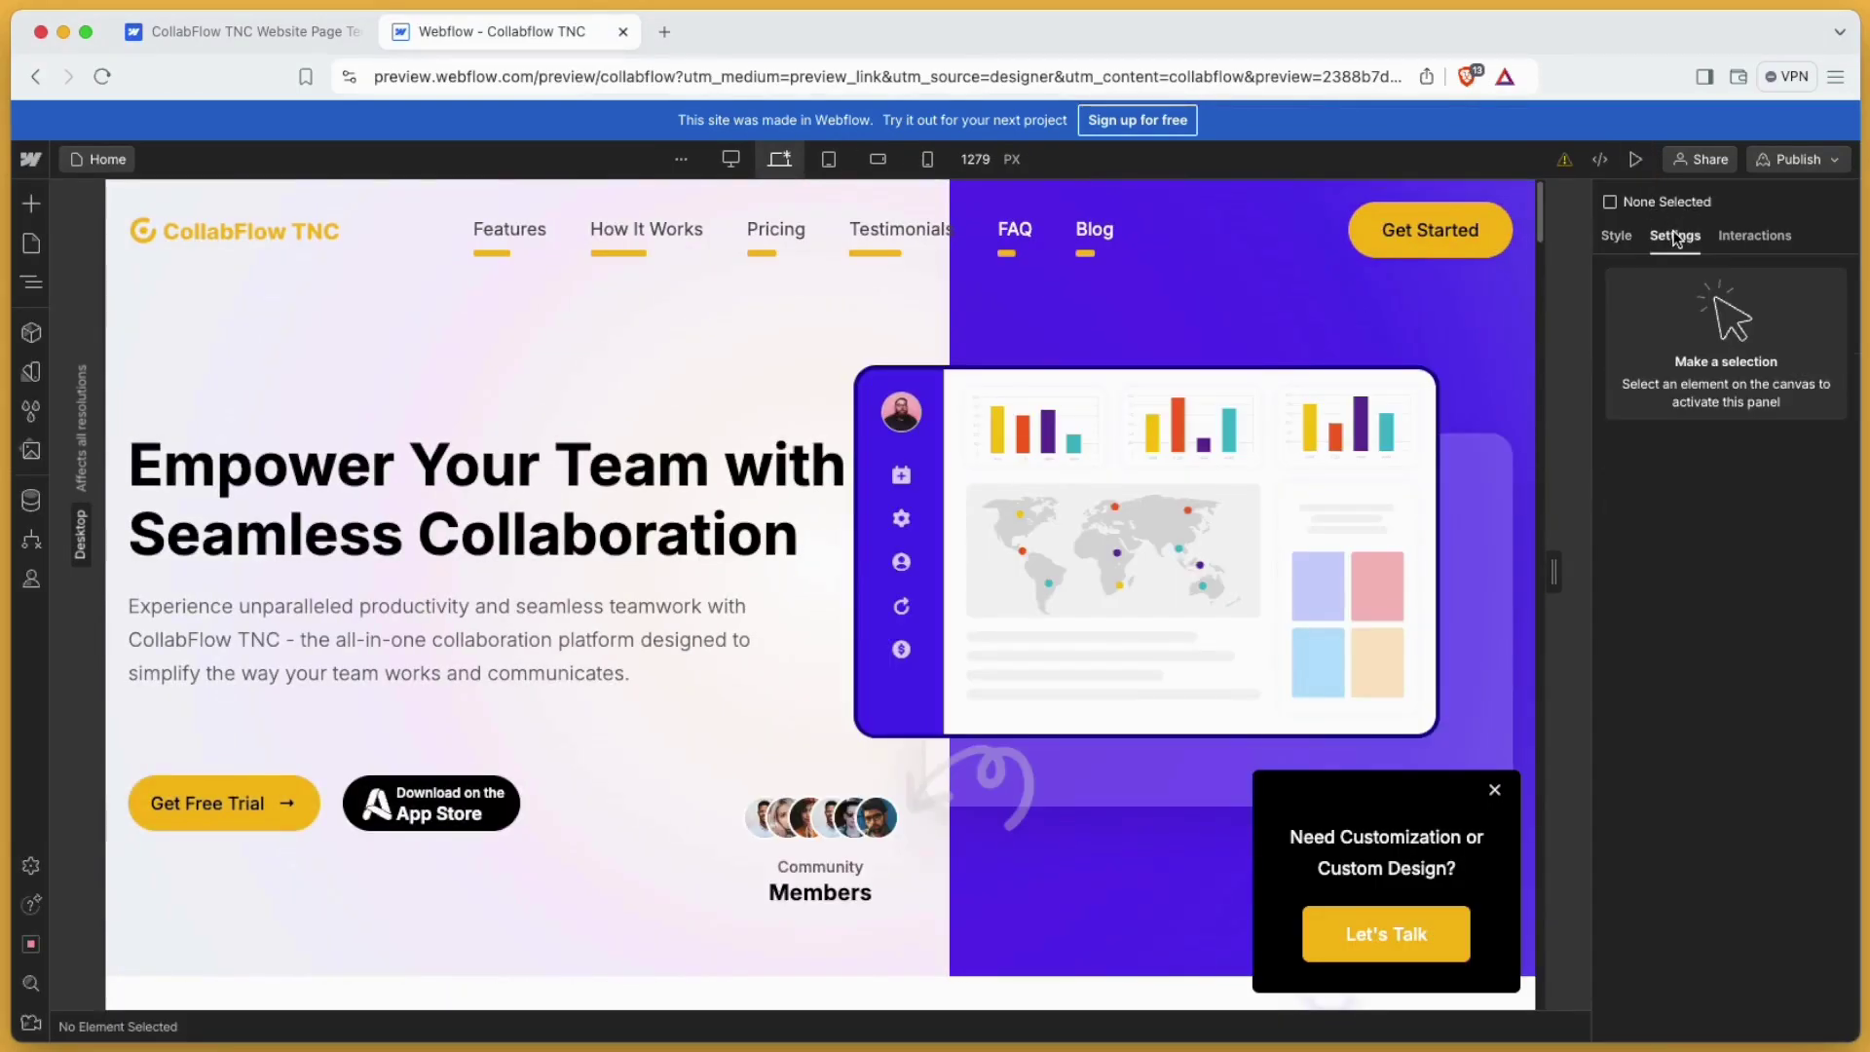
pyautogui.click(33, 244)
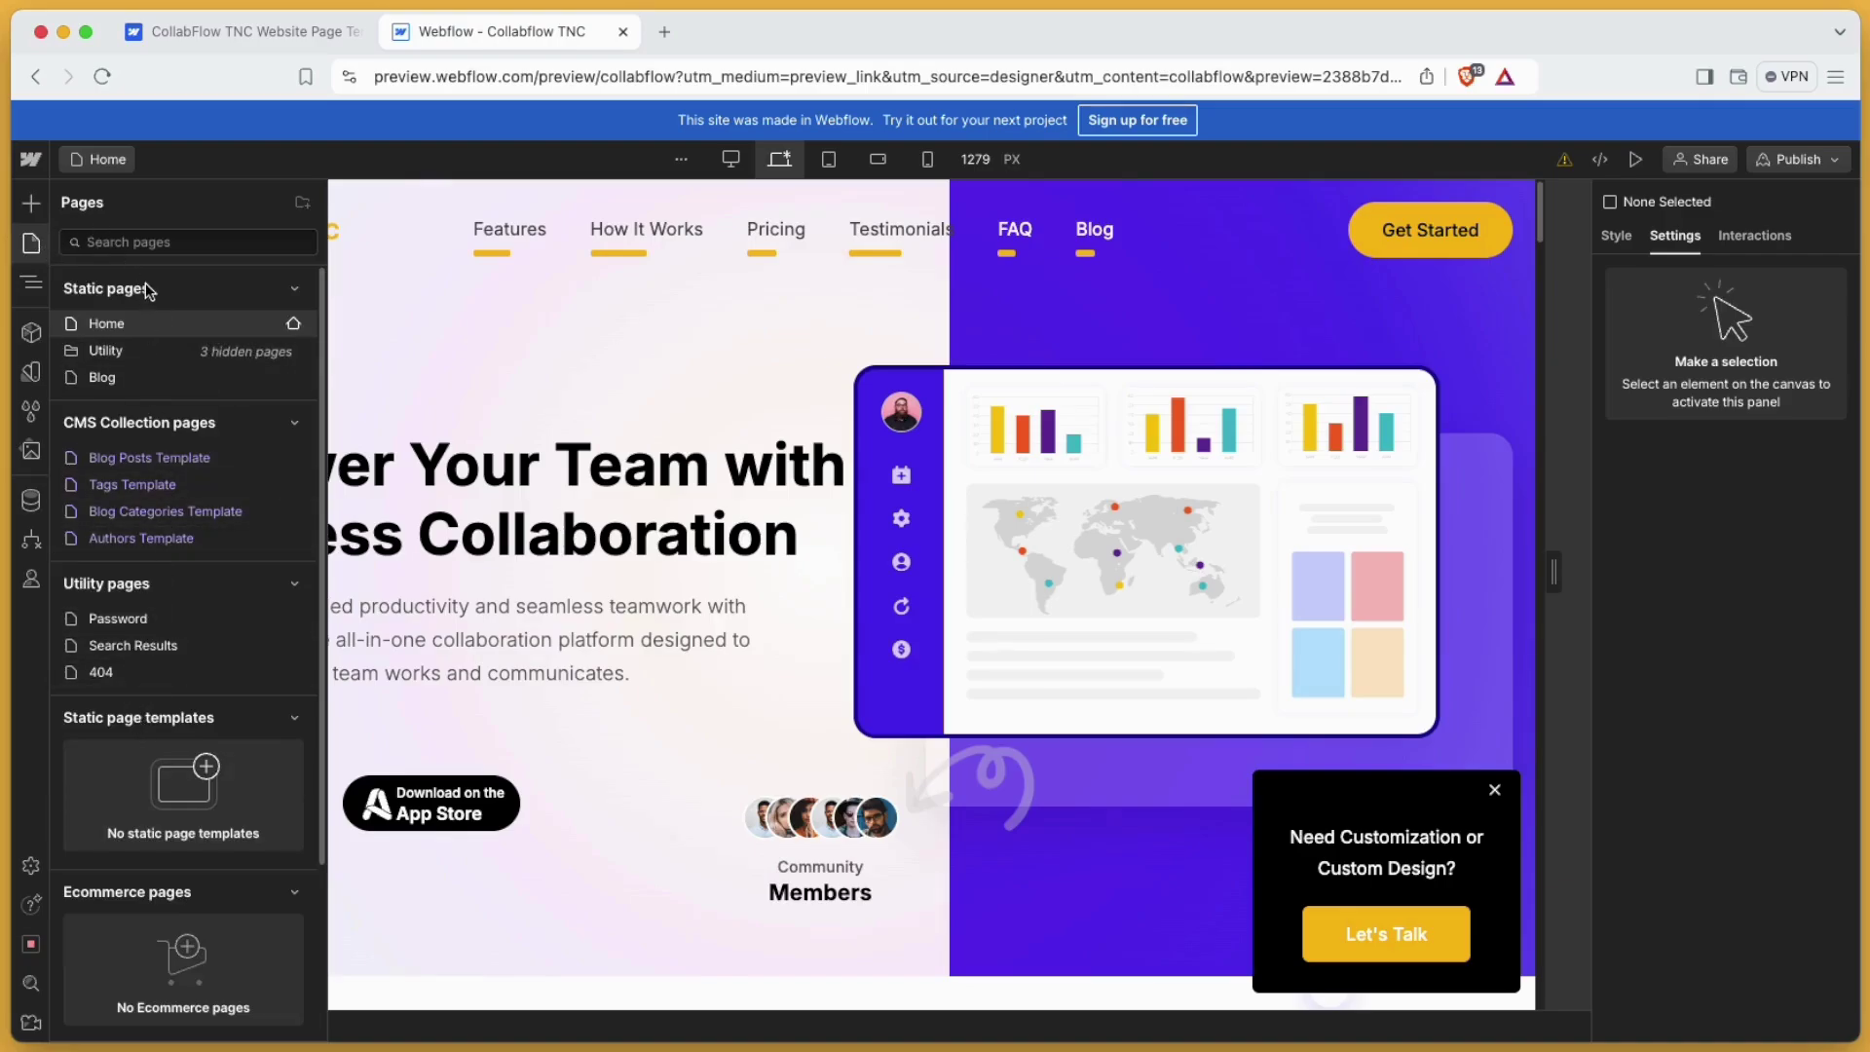
pyautogui.click(32, 245)
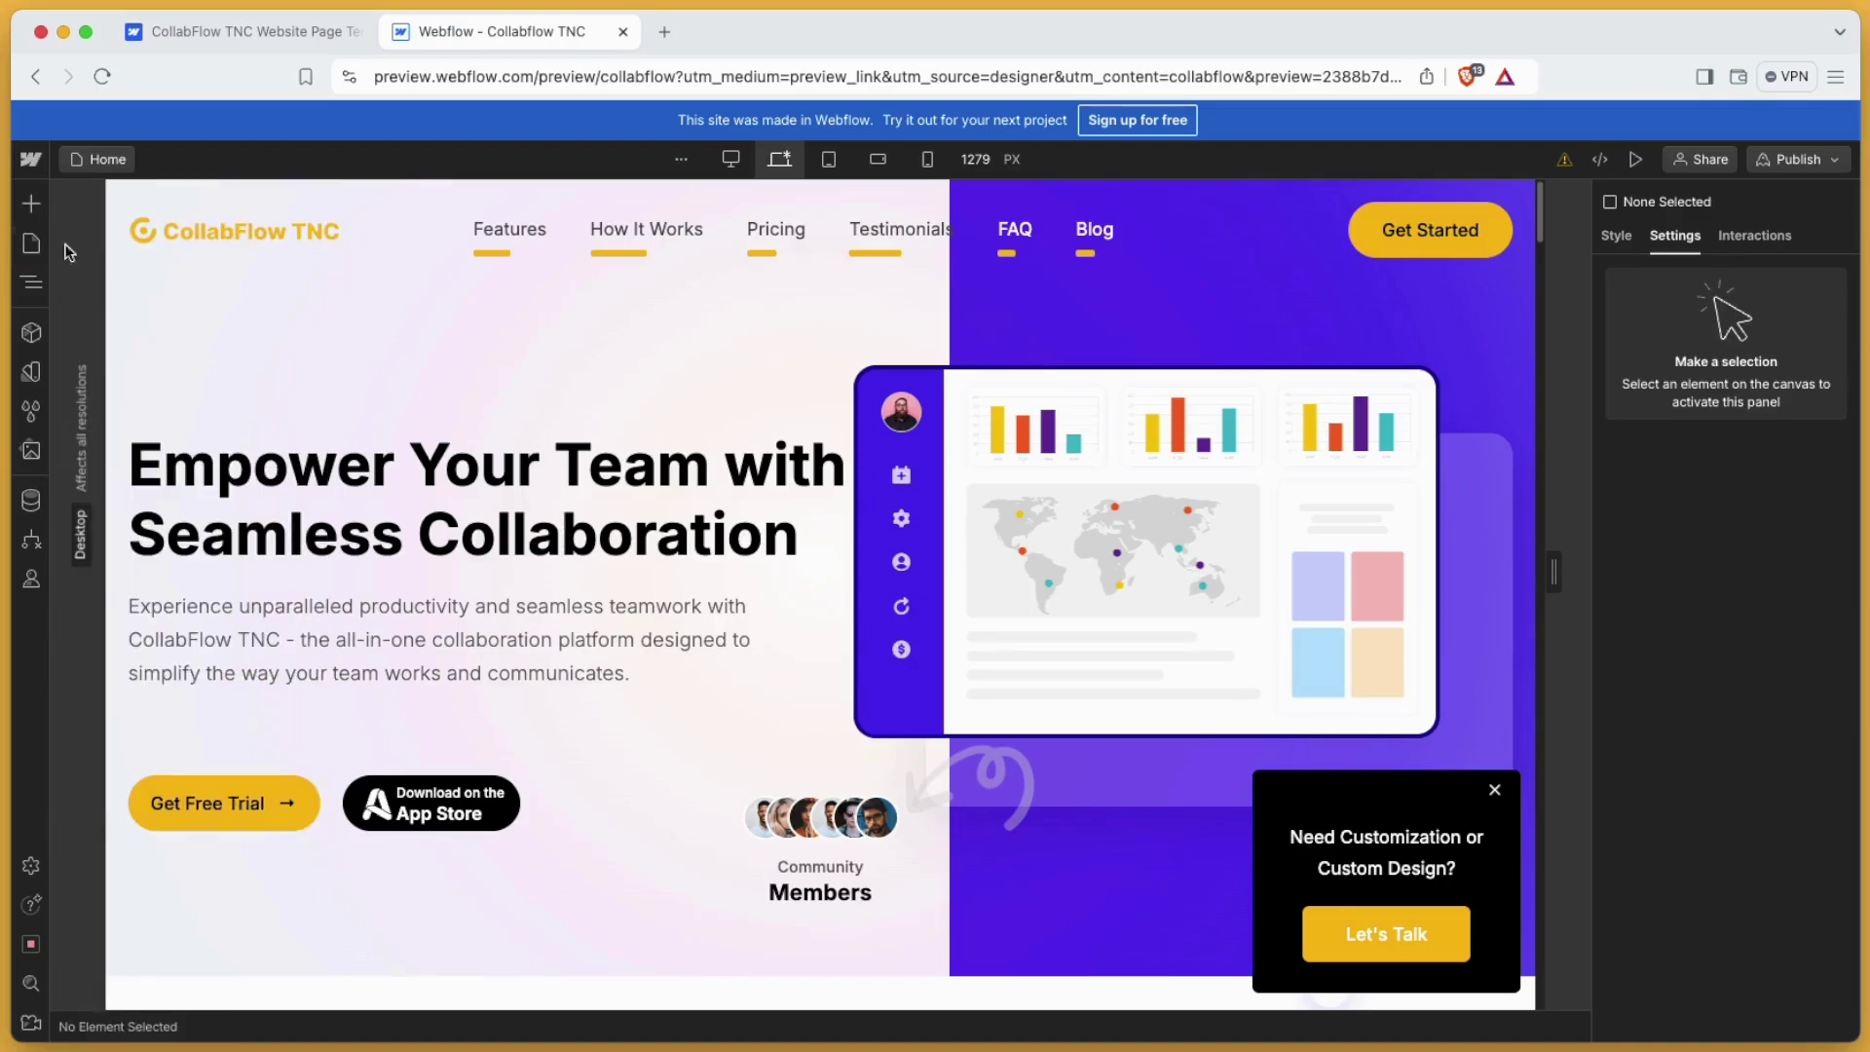
# Try several library assets, including Group-1.png and logo-35.png, as replacements for the navbar logo, and close its image settings
pyautogui.doubleClick(183, 230)
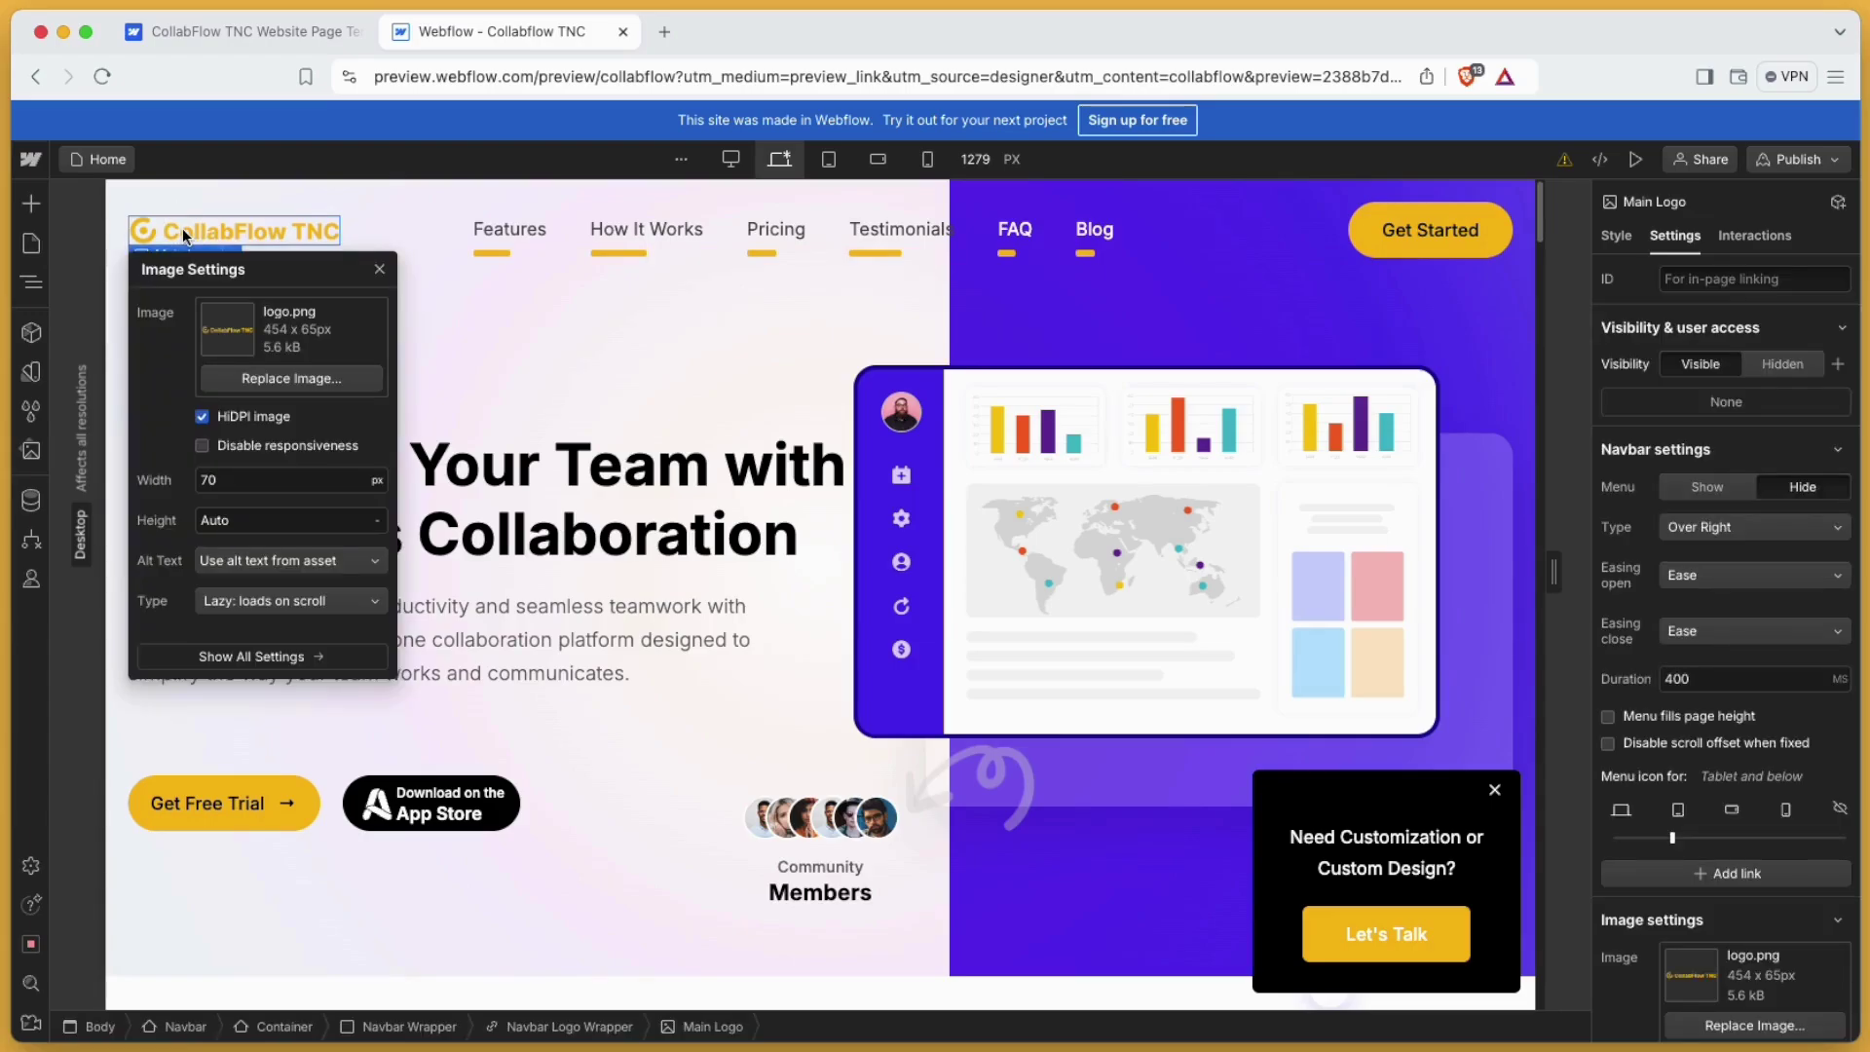
pyautogui.scroll(-5, 1647, 565)
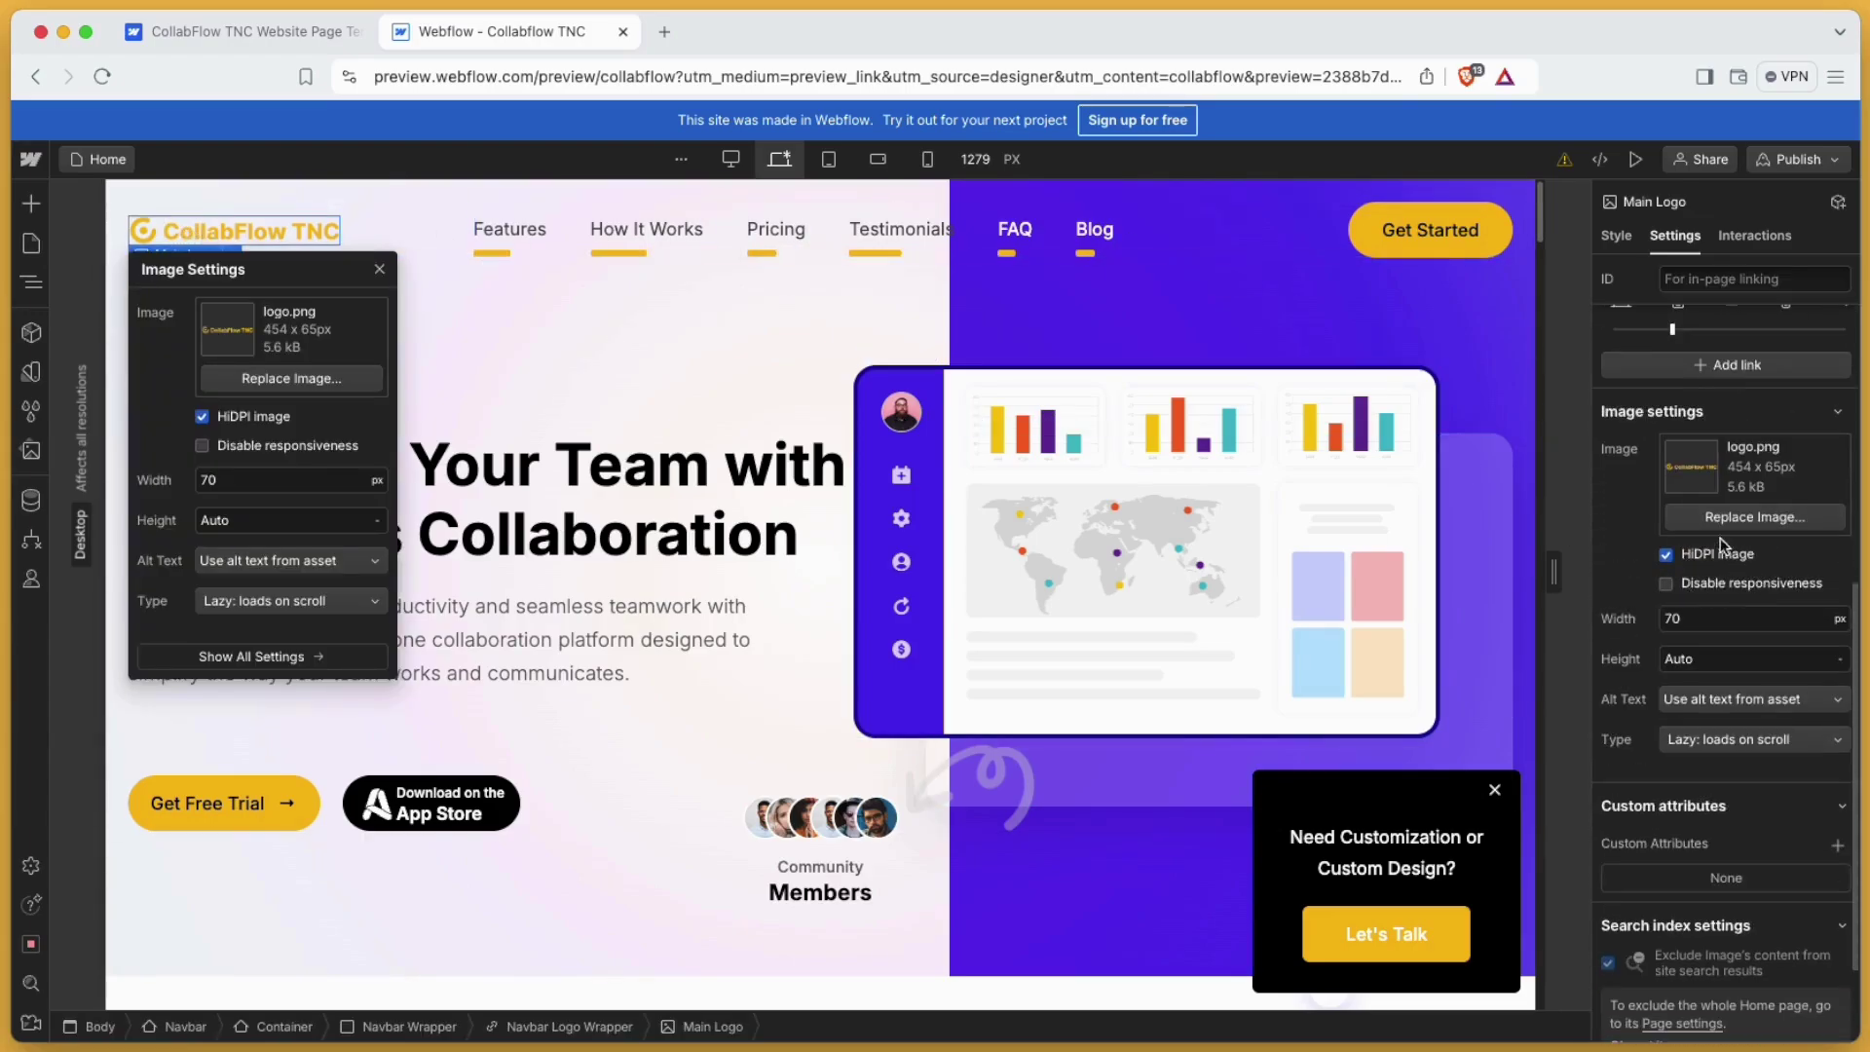
pyautogui.click(1779, 519)
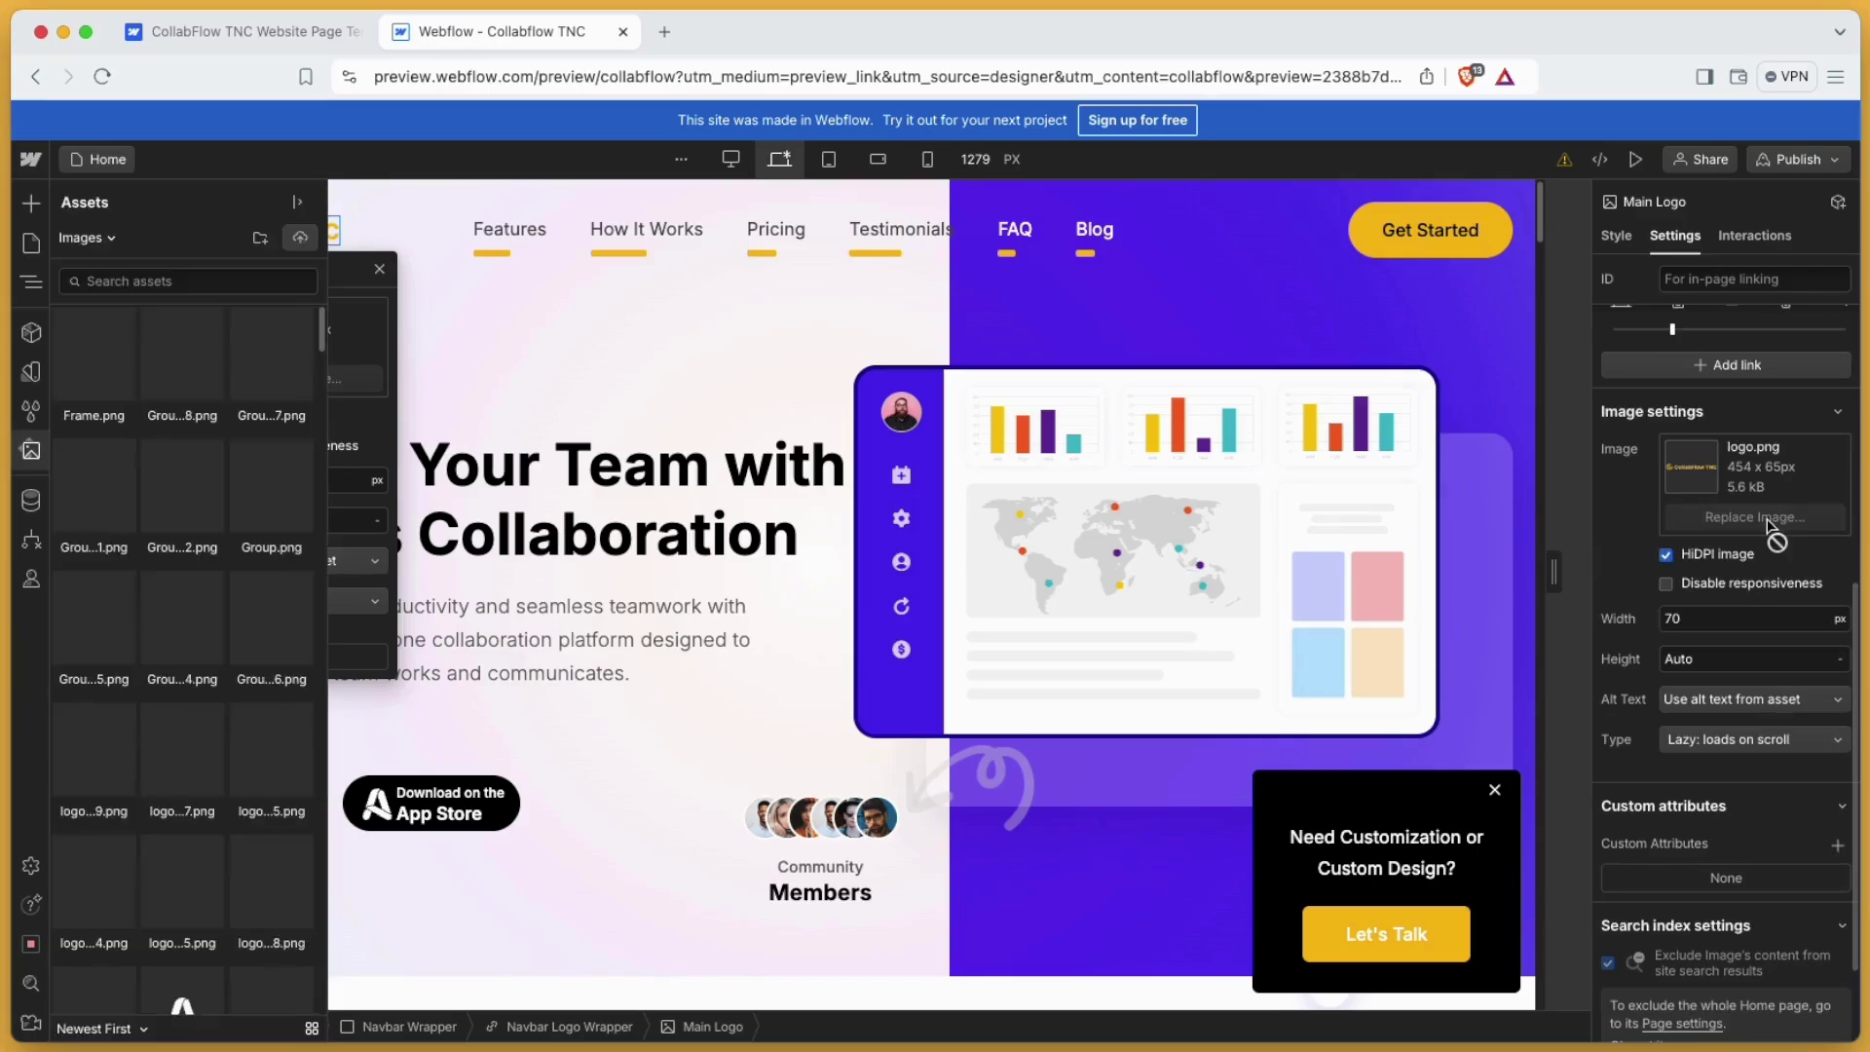
pyautogui.click(100, 497)
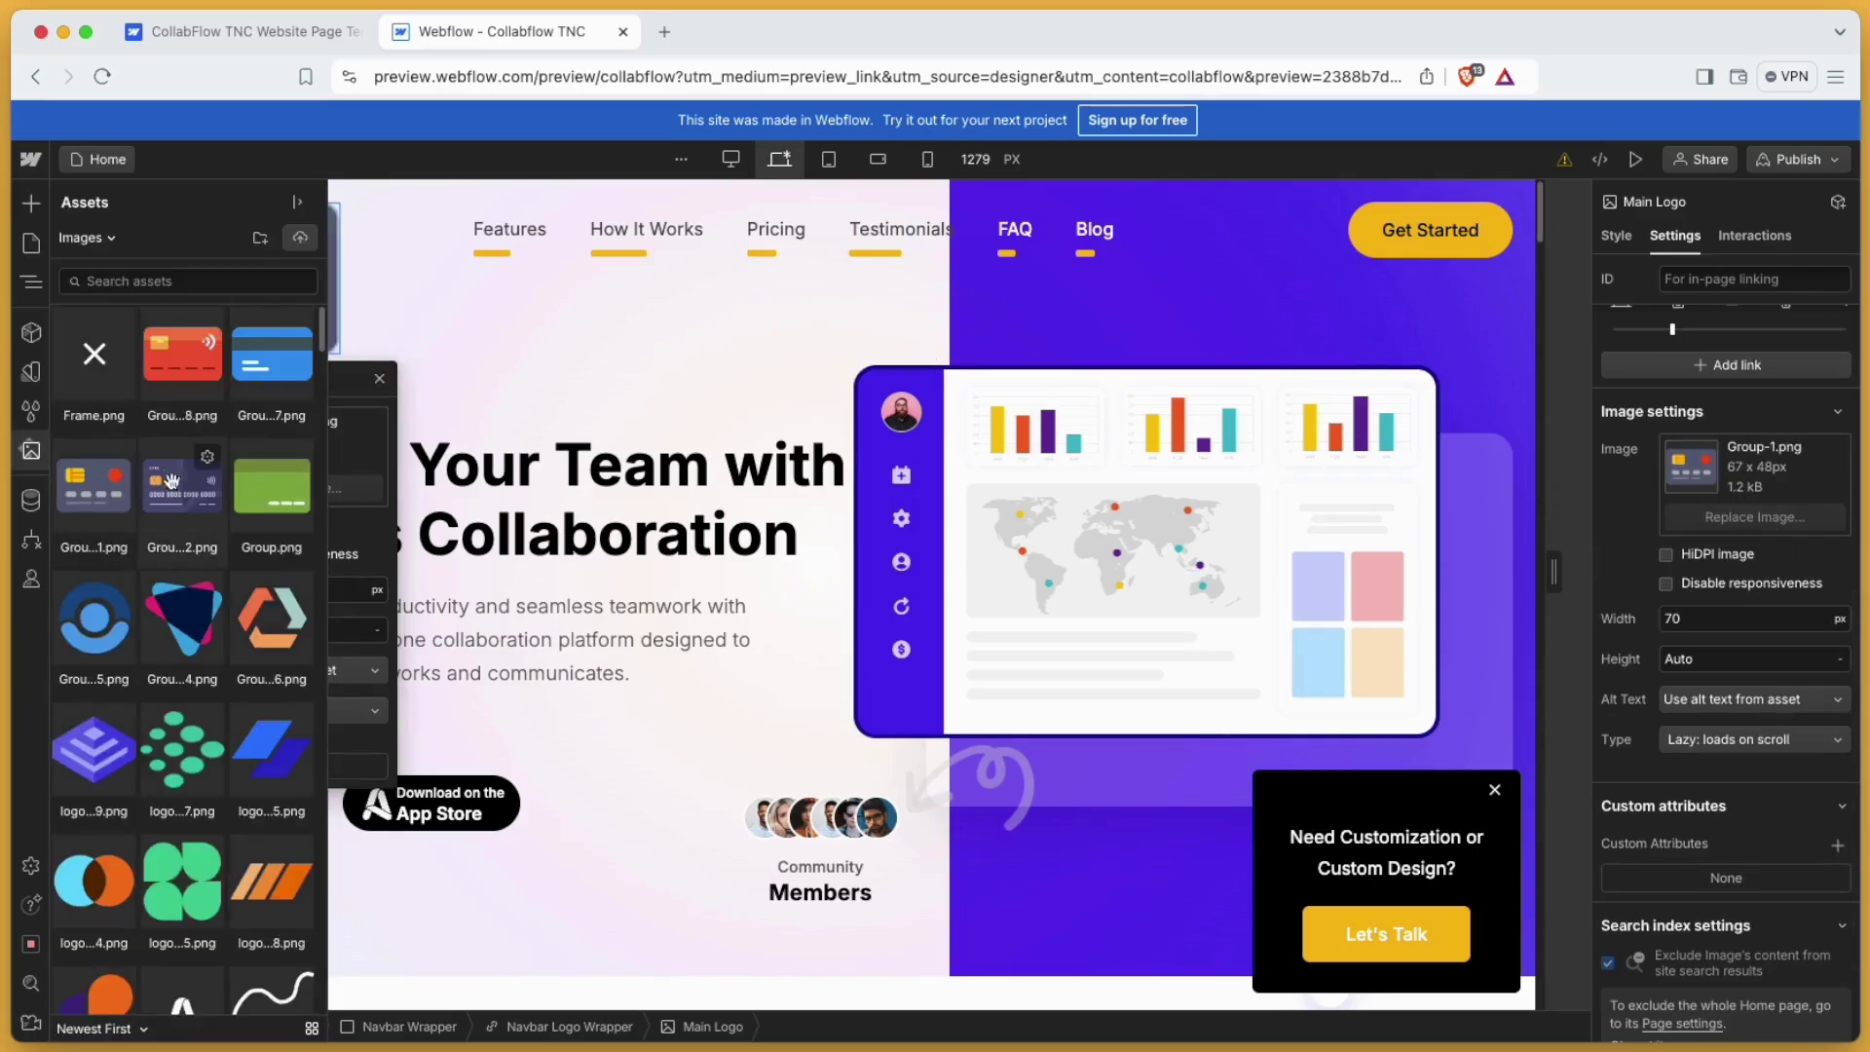
pyautogui.click(180, 499)
pyautogui.click(184, 638)
pyautogui.click(179, 748)
pyautogui.click(117, 745)
pyautogui.click(258, 755)
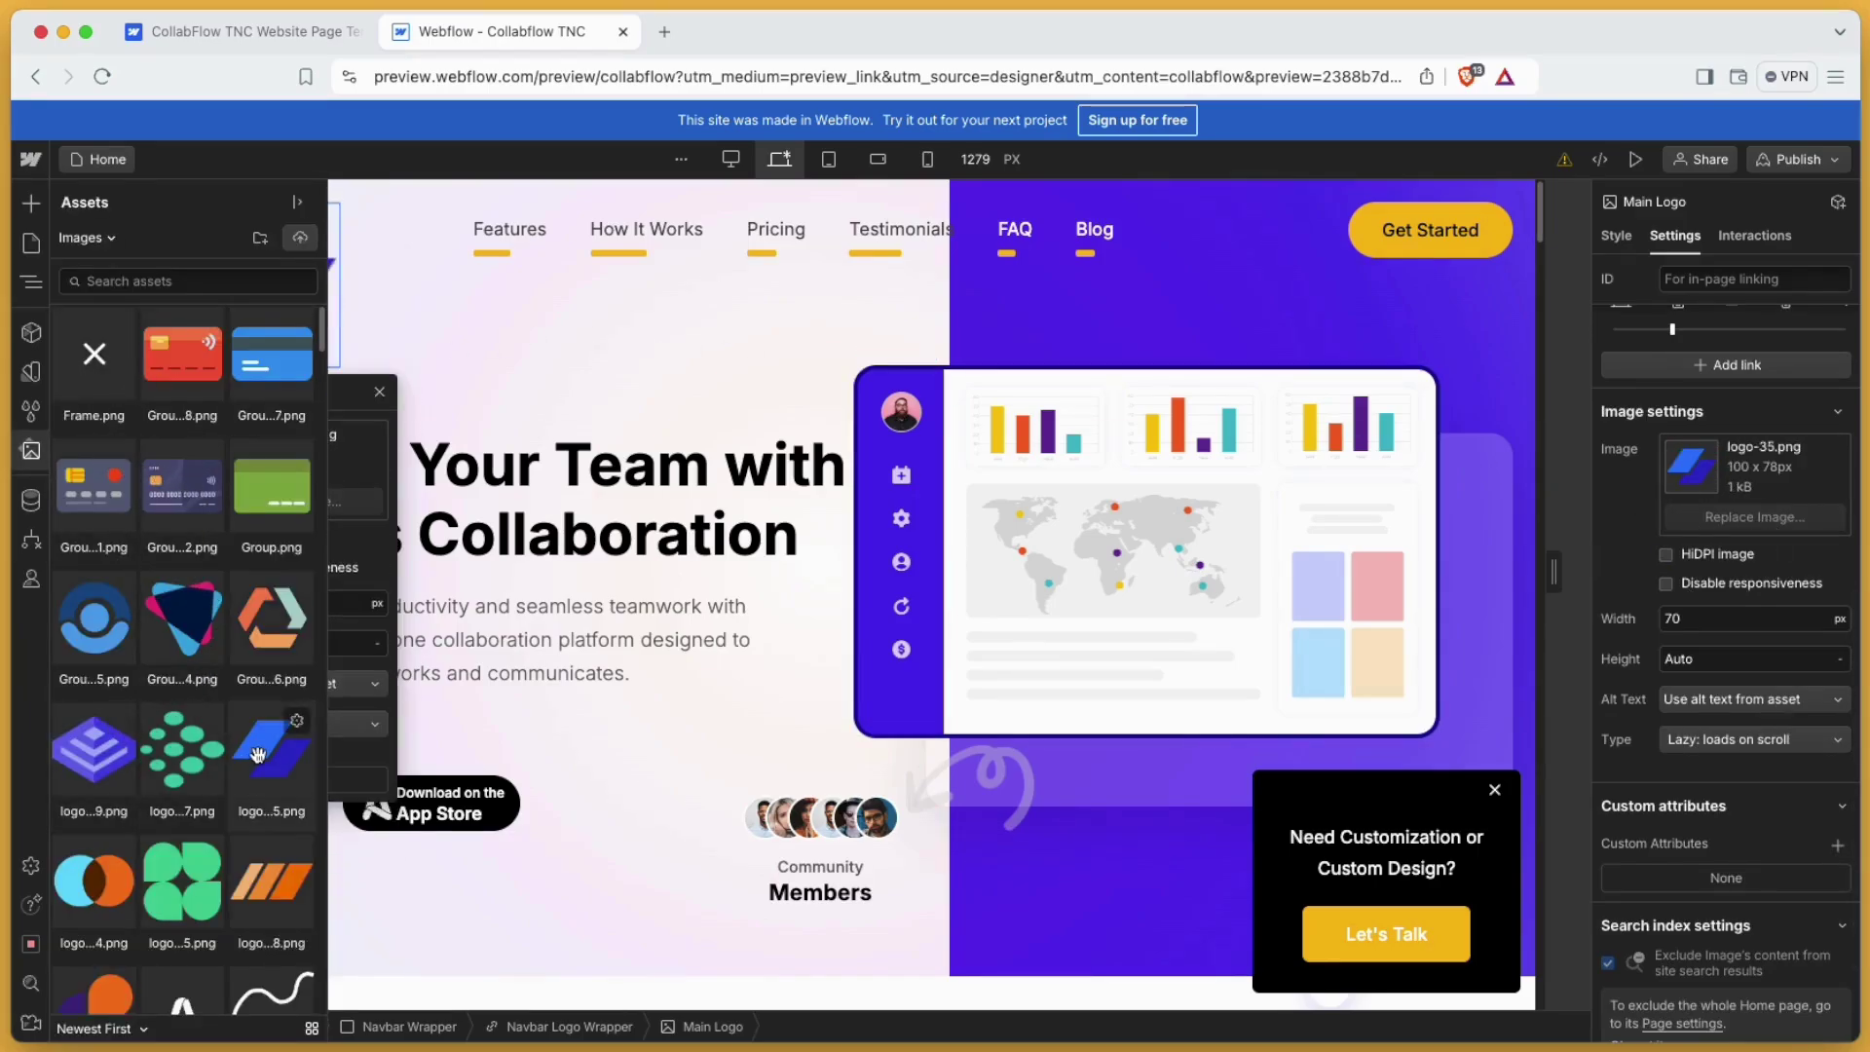
pyautogui.click(35, 450)
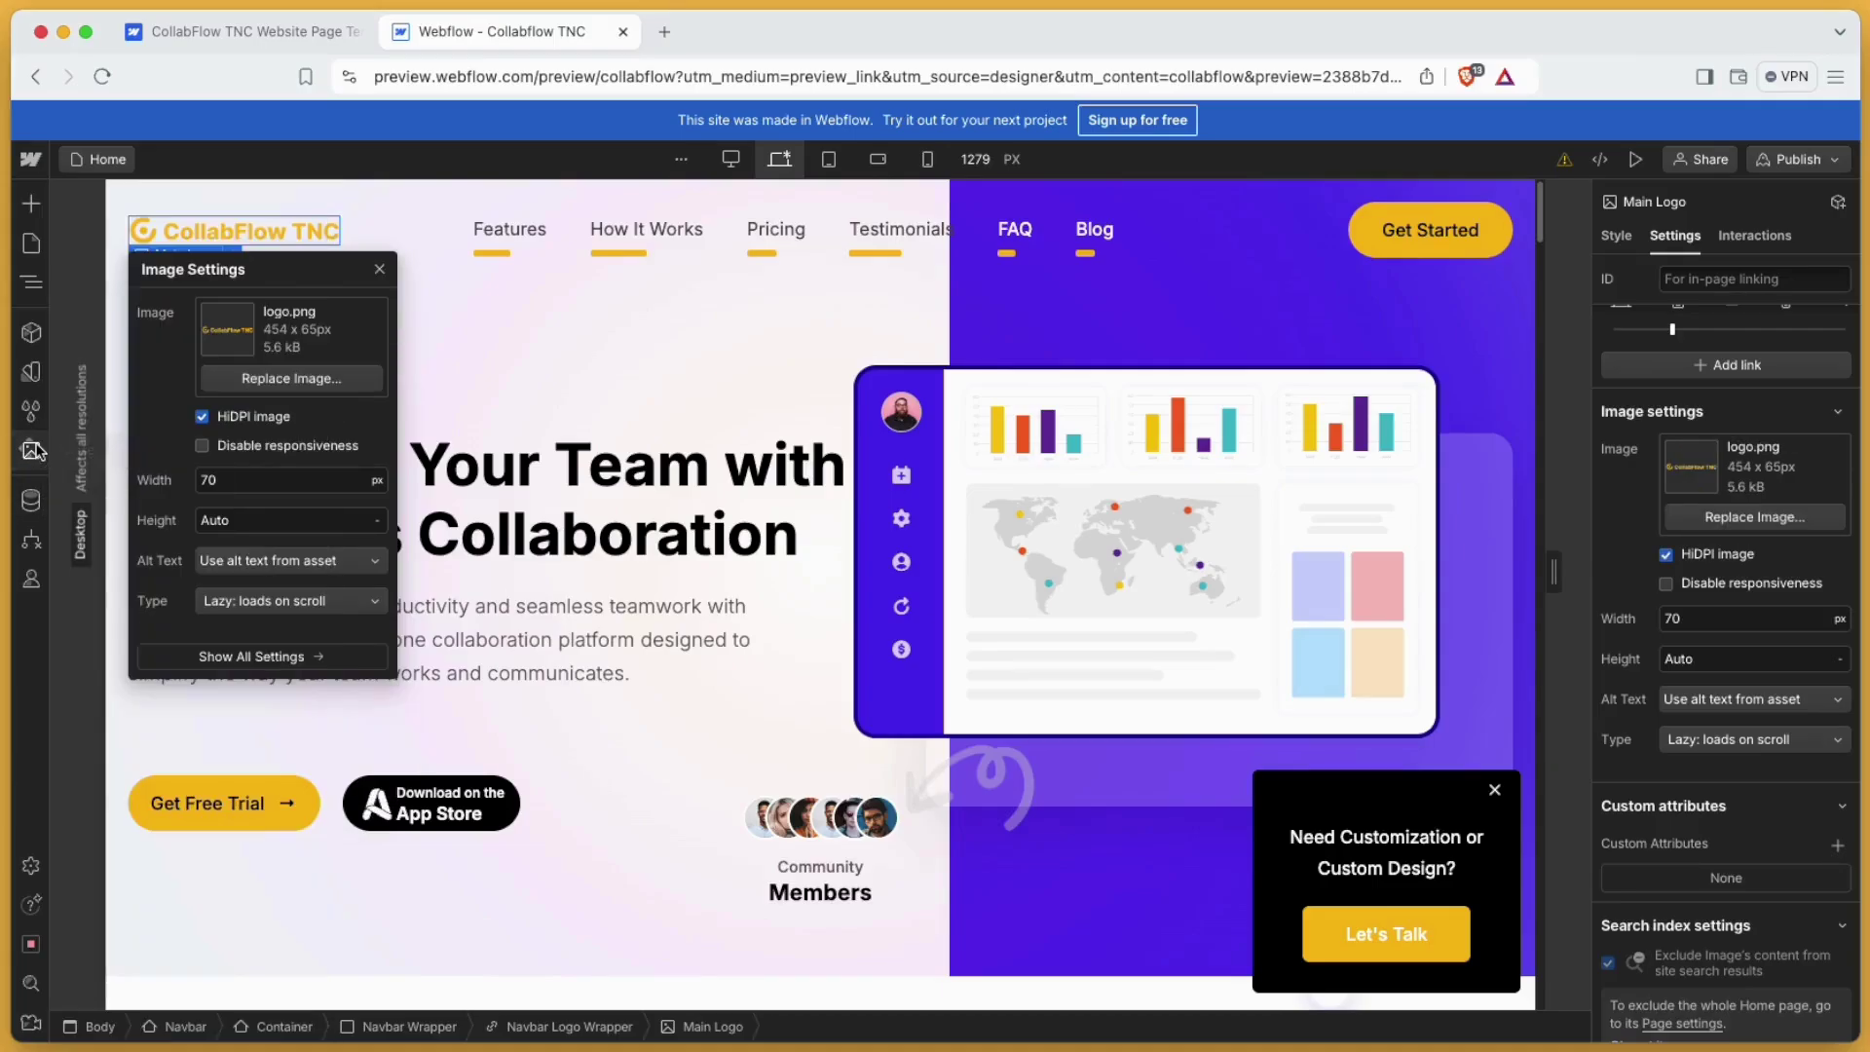
pyautogui.click(379, 269)
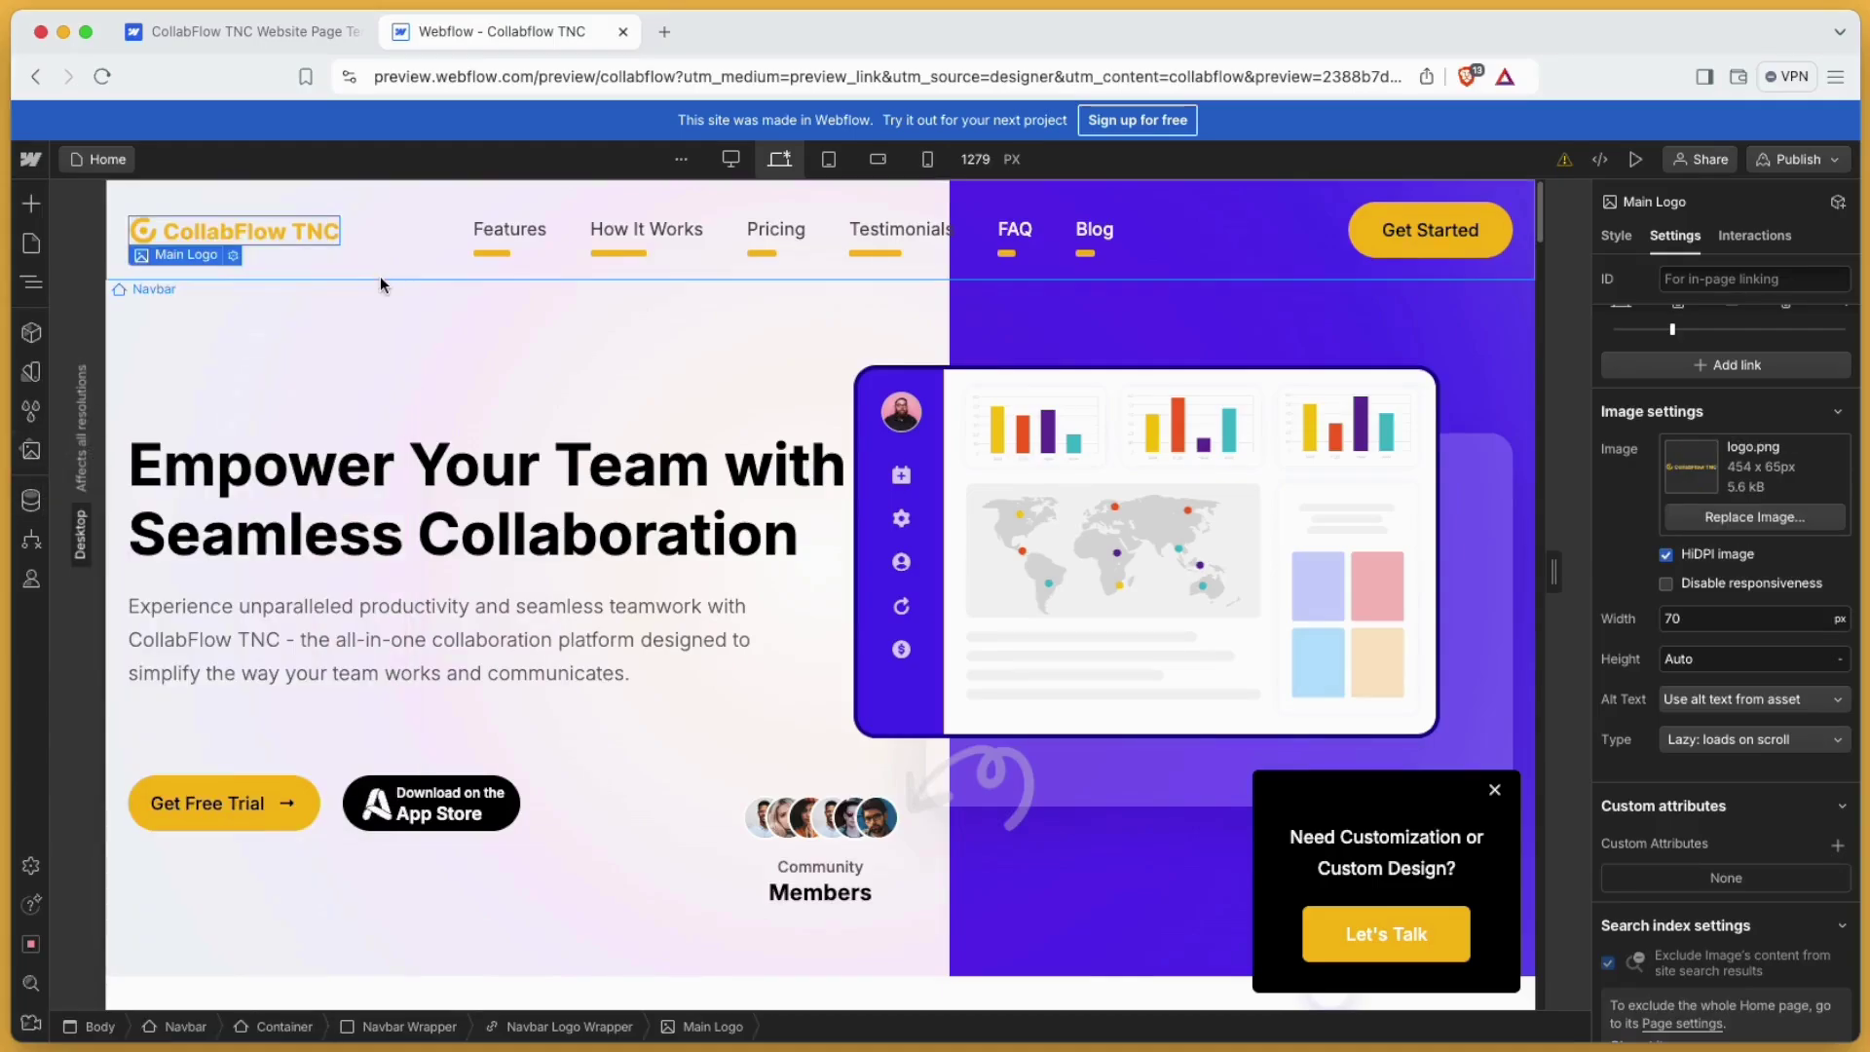
# Change the "How It Works" navbar link text to "SaaS Product"
pyautogui.doubleClick(635, 229)
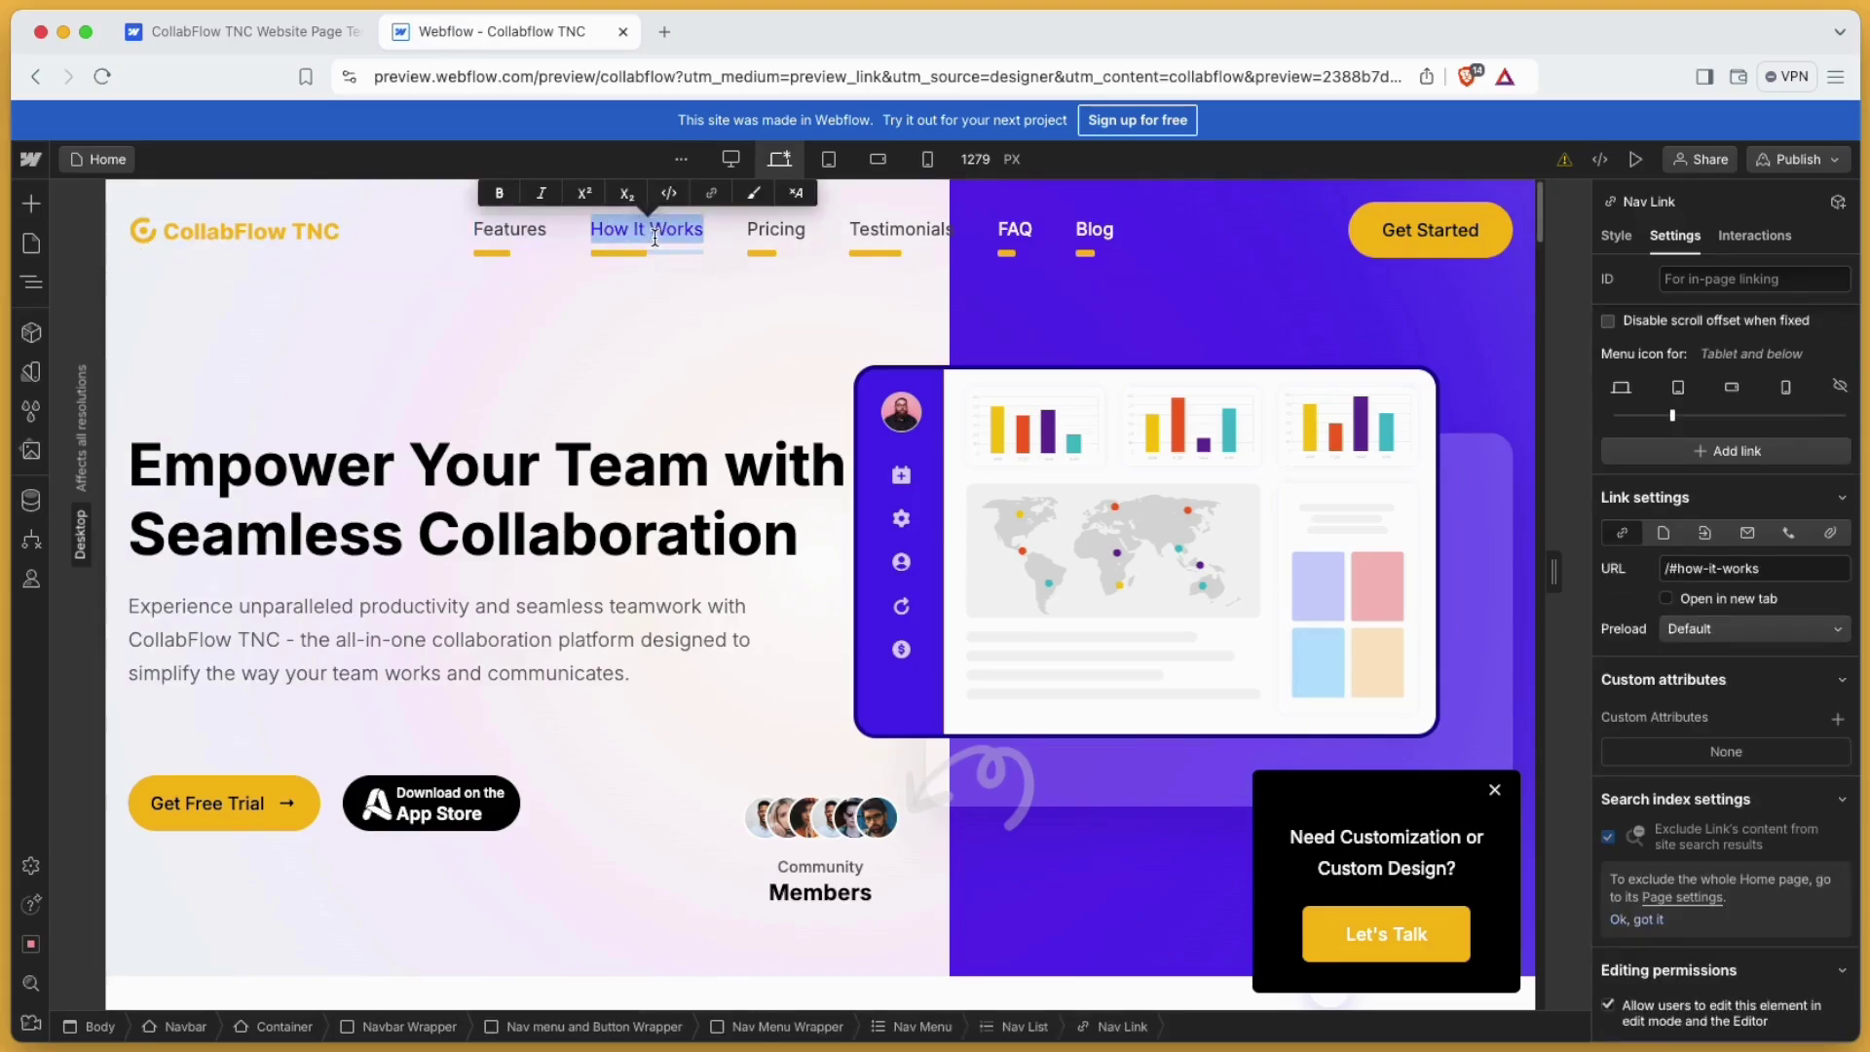
pyautogui.write('SaaS Product')
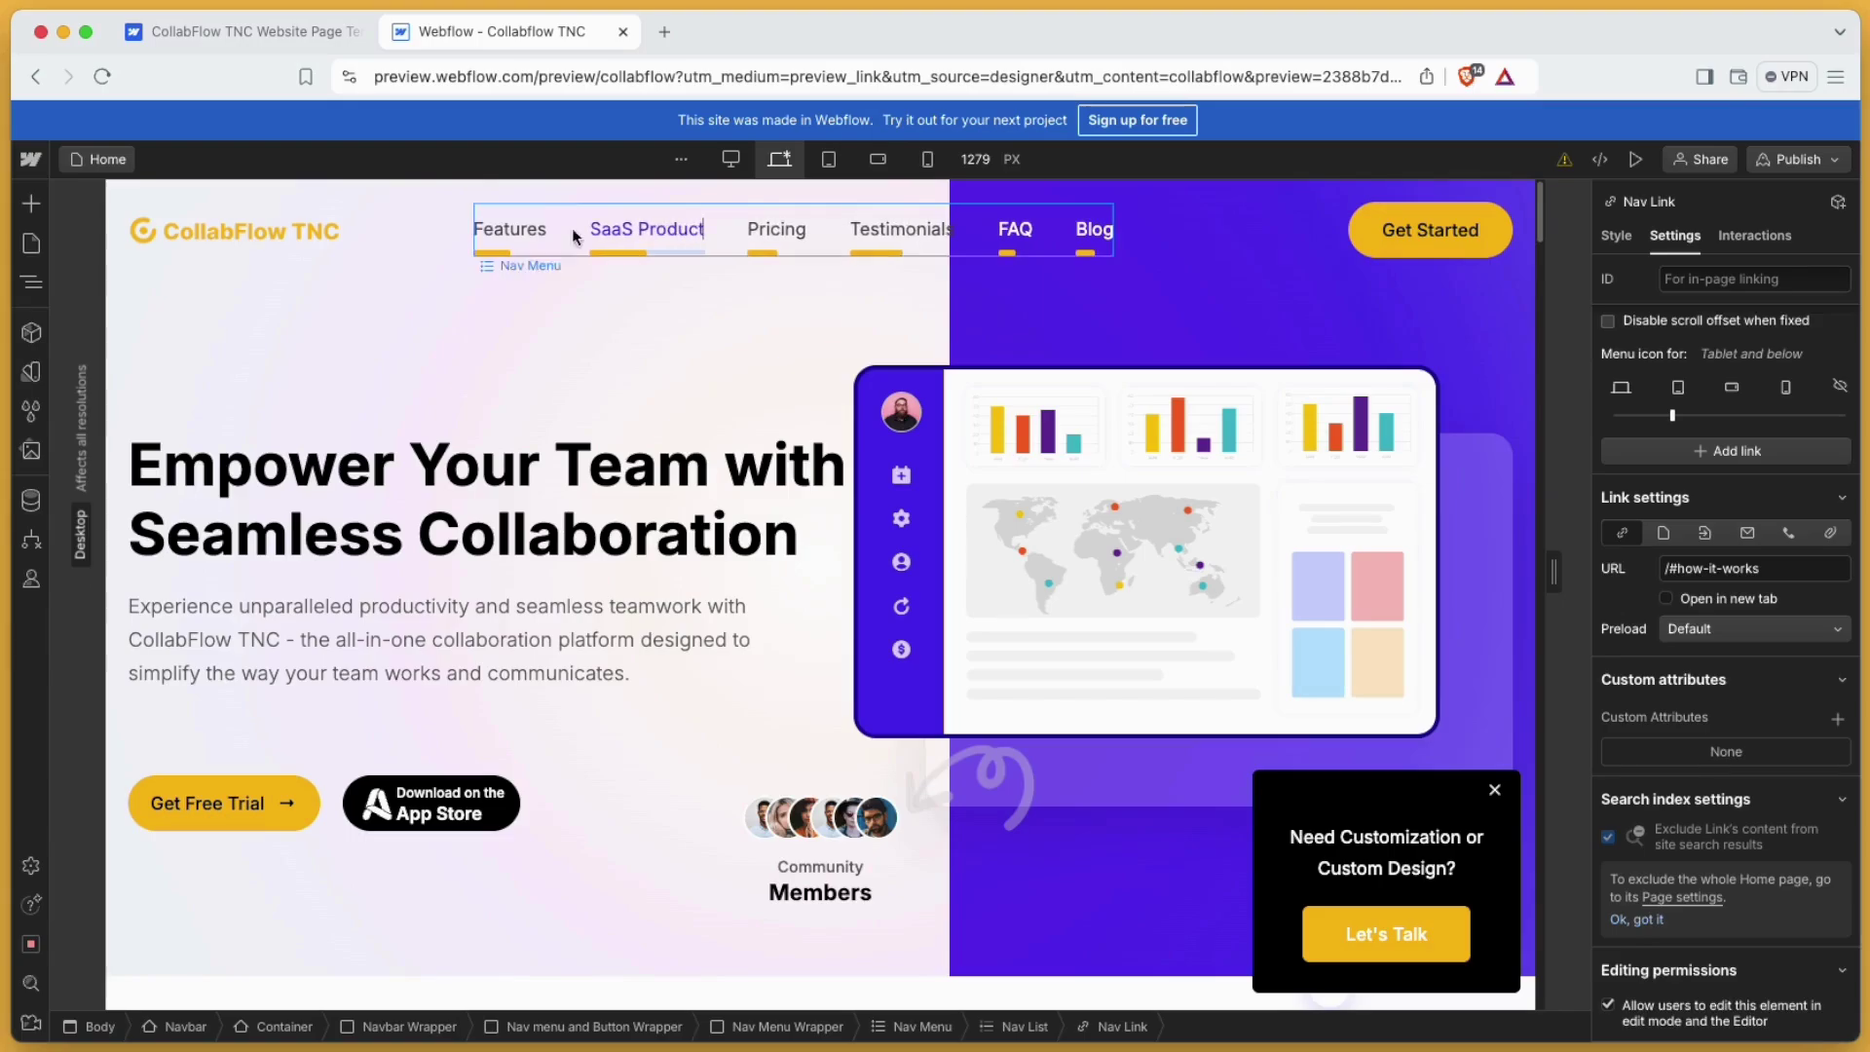
pyautogui.click(1761, 570)
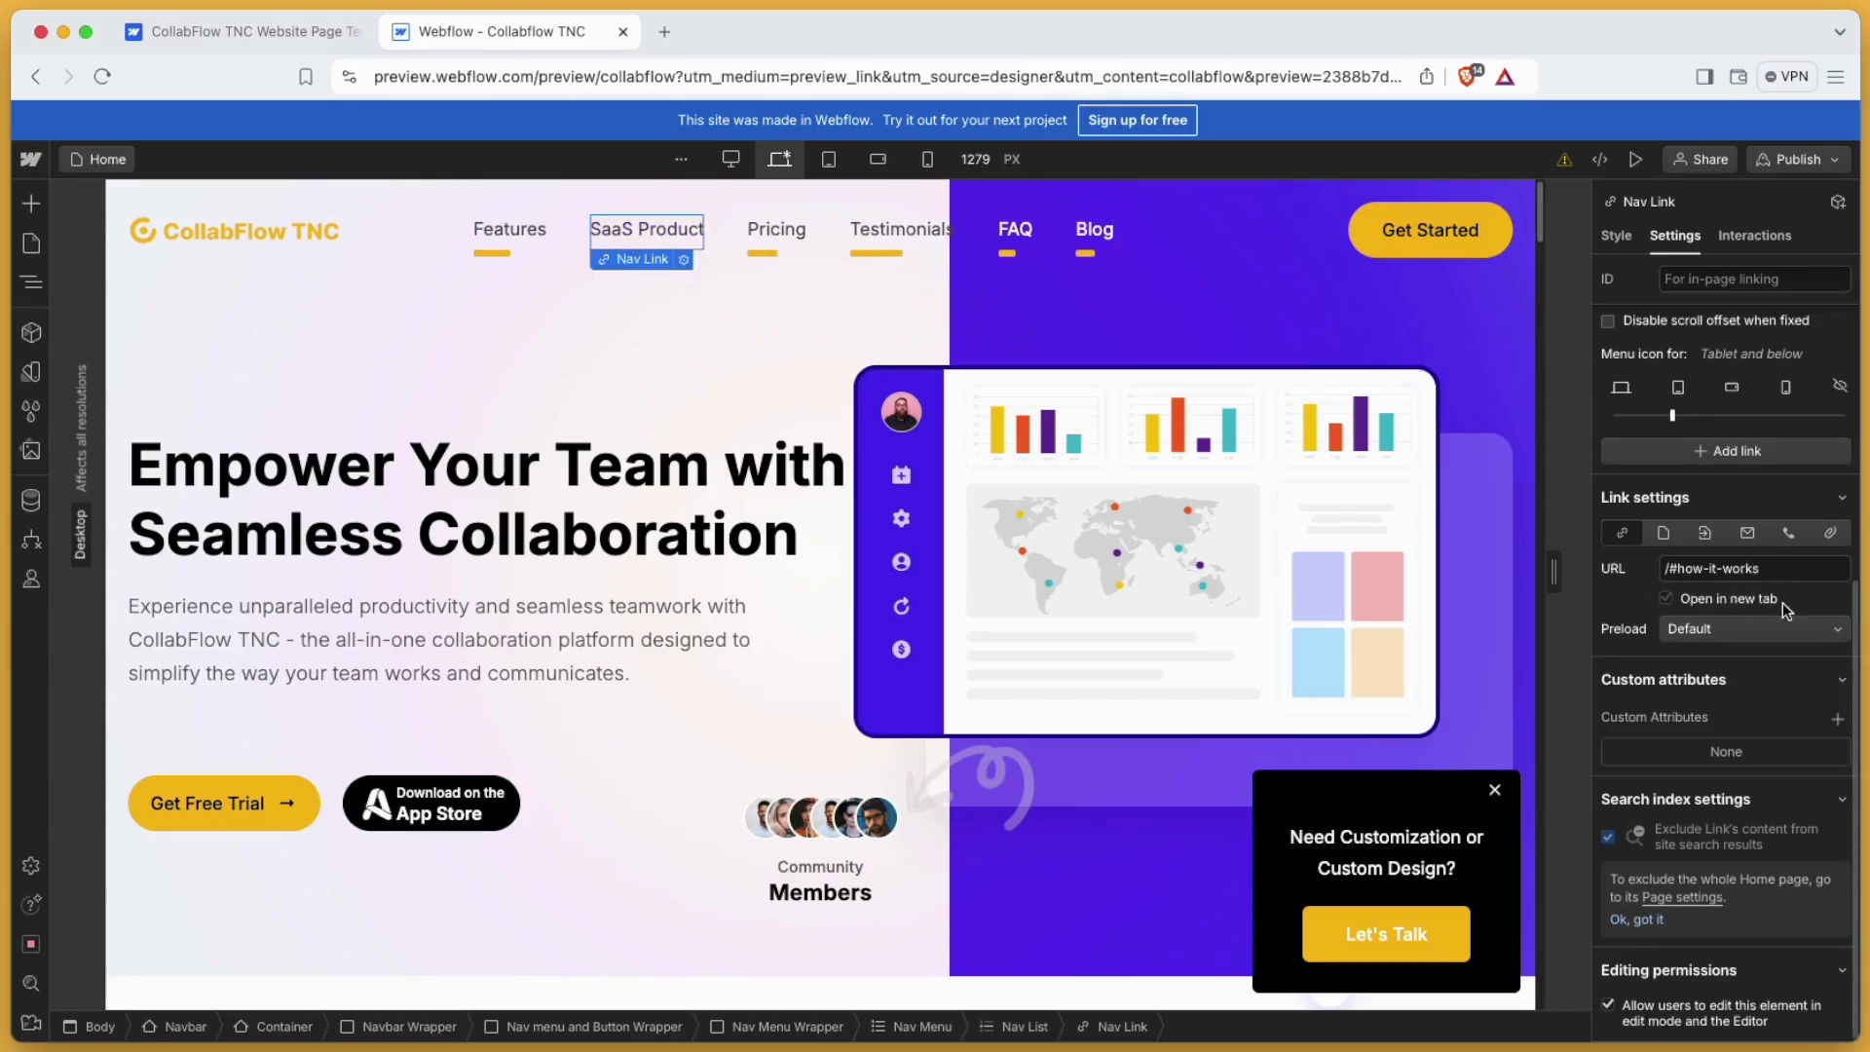
# Examine the SaaS Product link's preload options and navbar settings, and the image settings of the hero dashboard picture
pyautogui.click(1769, 623)
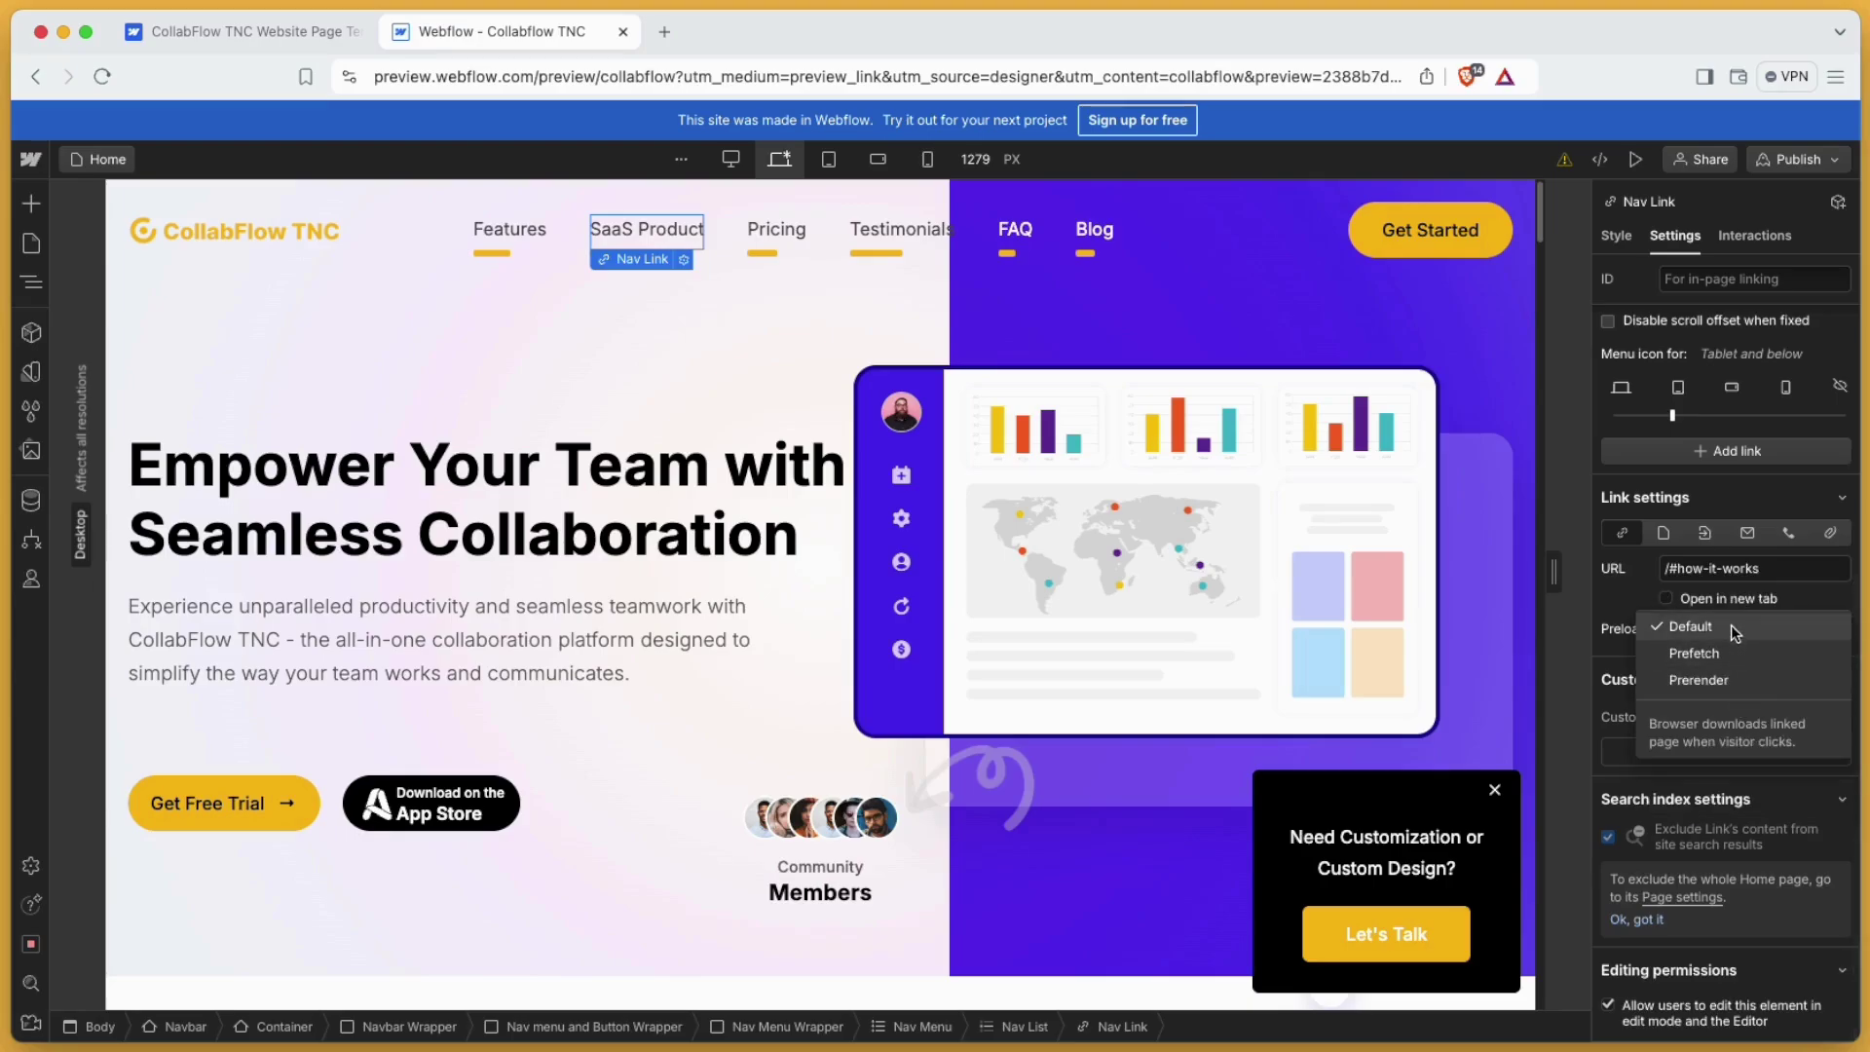
pyautogui.click(1734, 629)
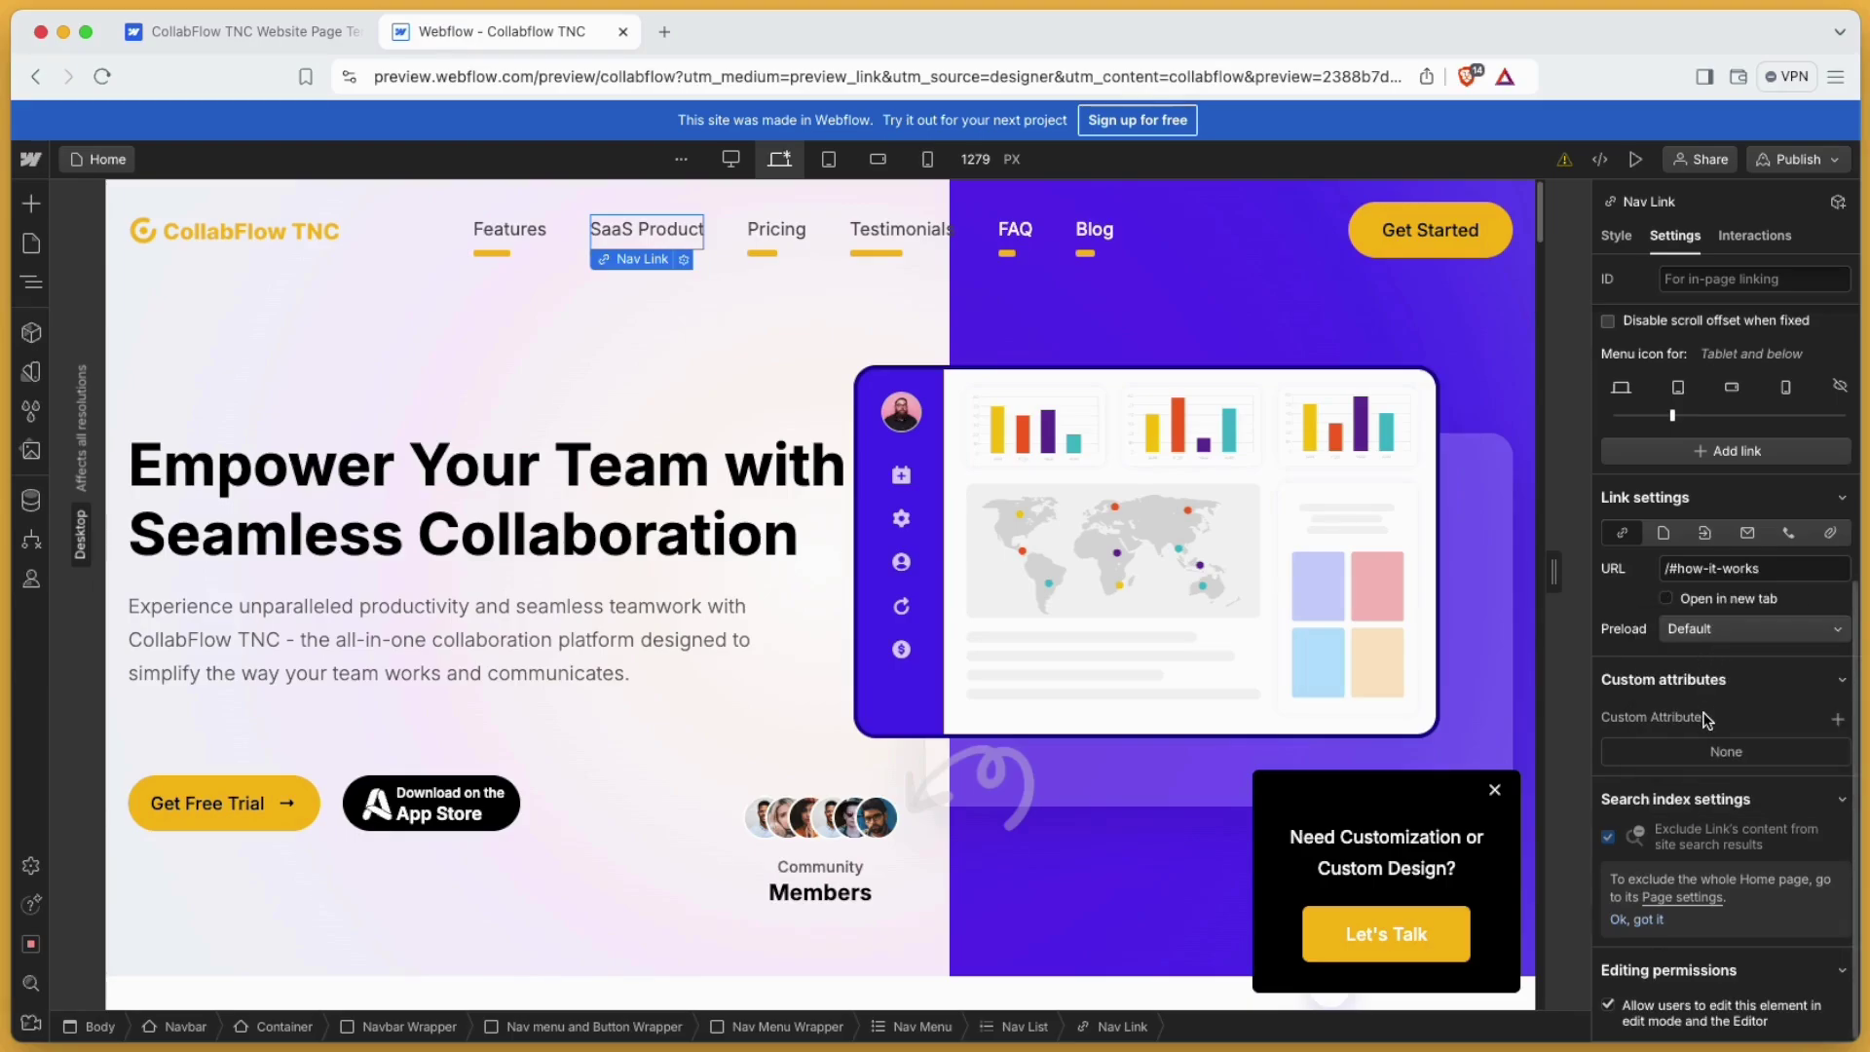
pyautogui.scroll(1, 1653, 651)
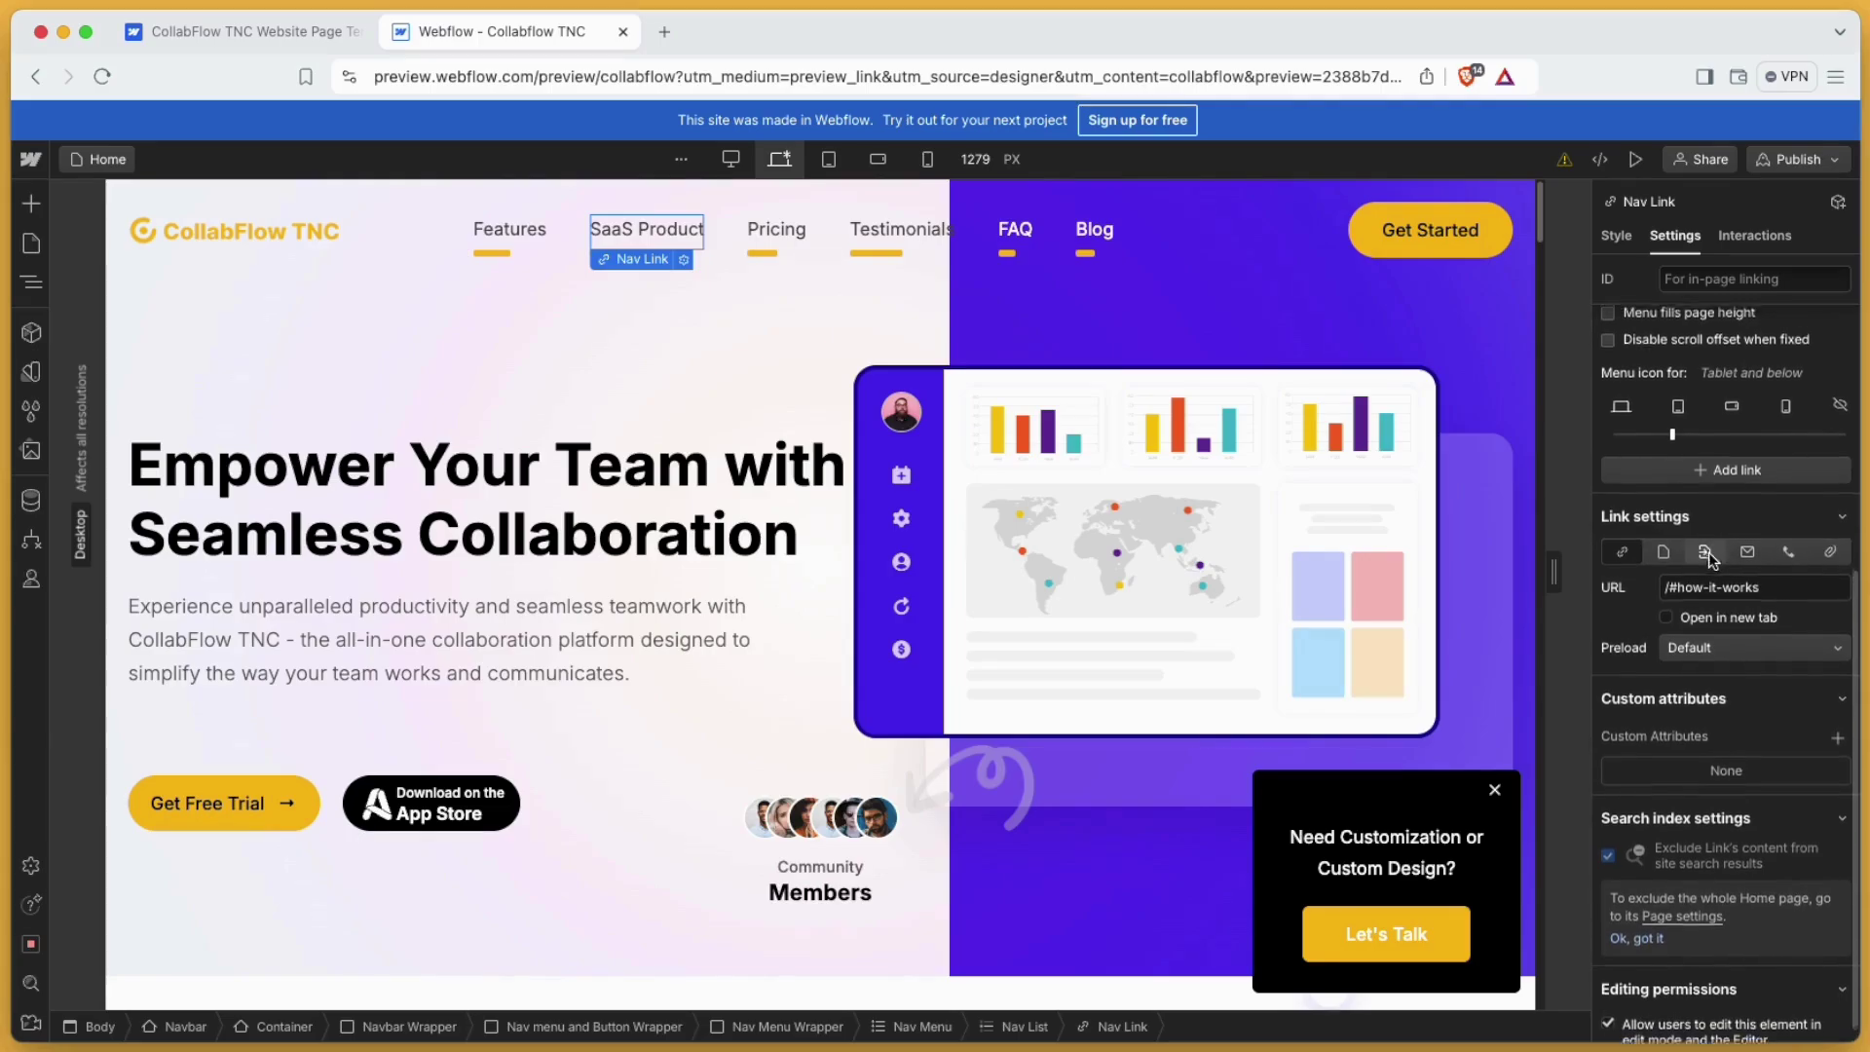
pyautogui.scroll(5, 1743, 584)
pyautogui.scroll(3, 1747, 604)
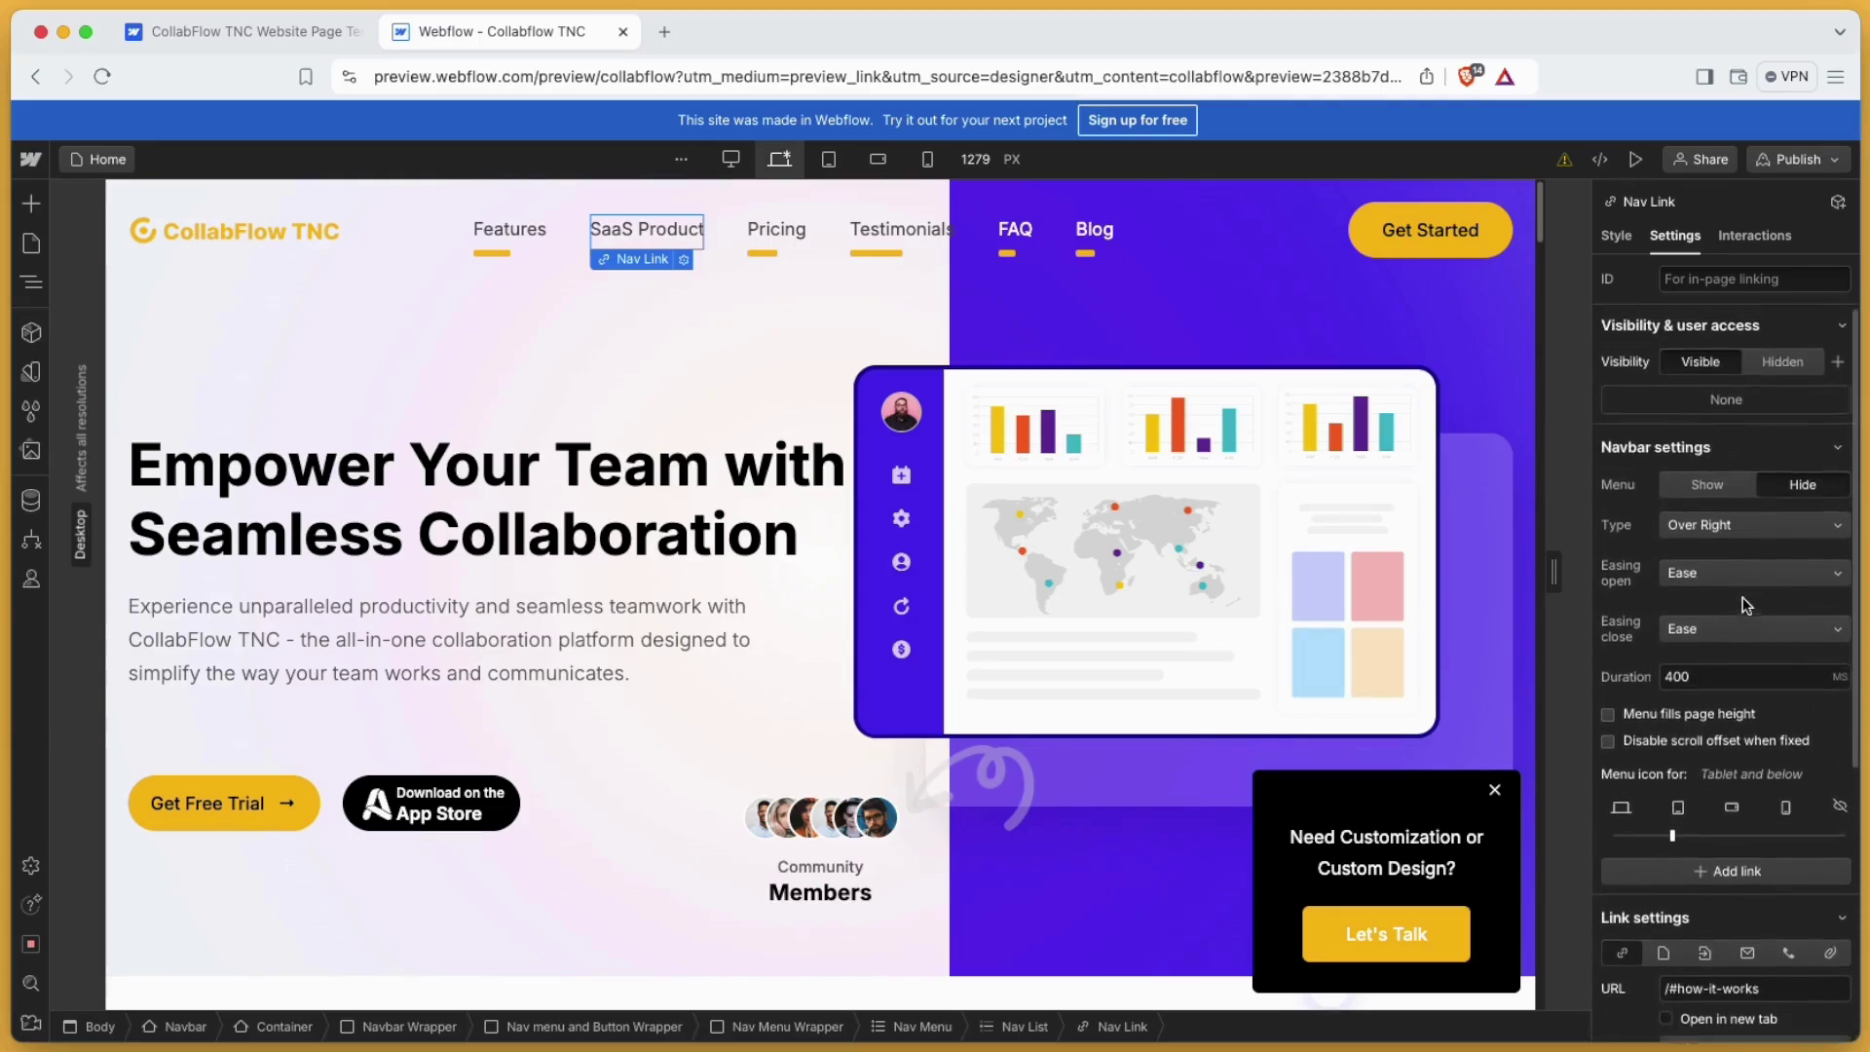
pyautogui.click(738, 324)
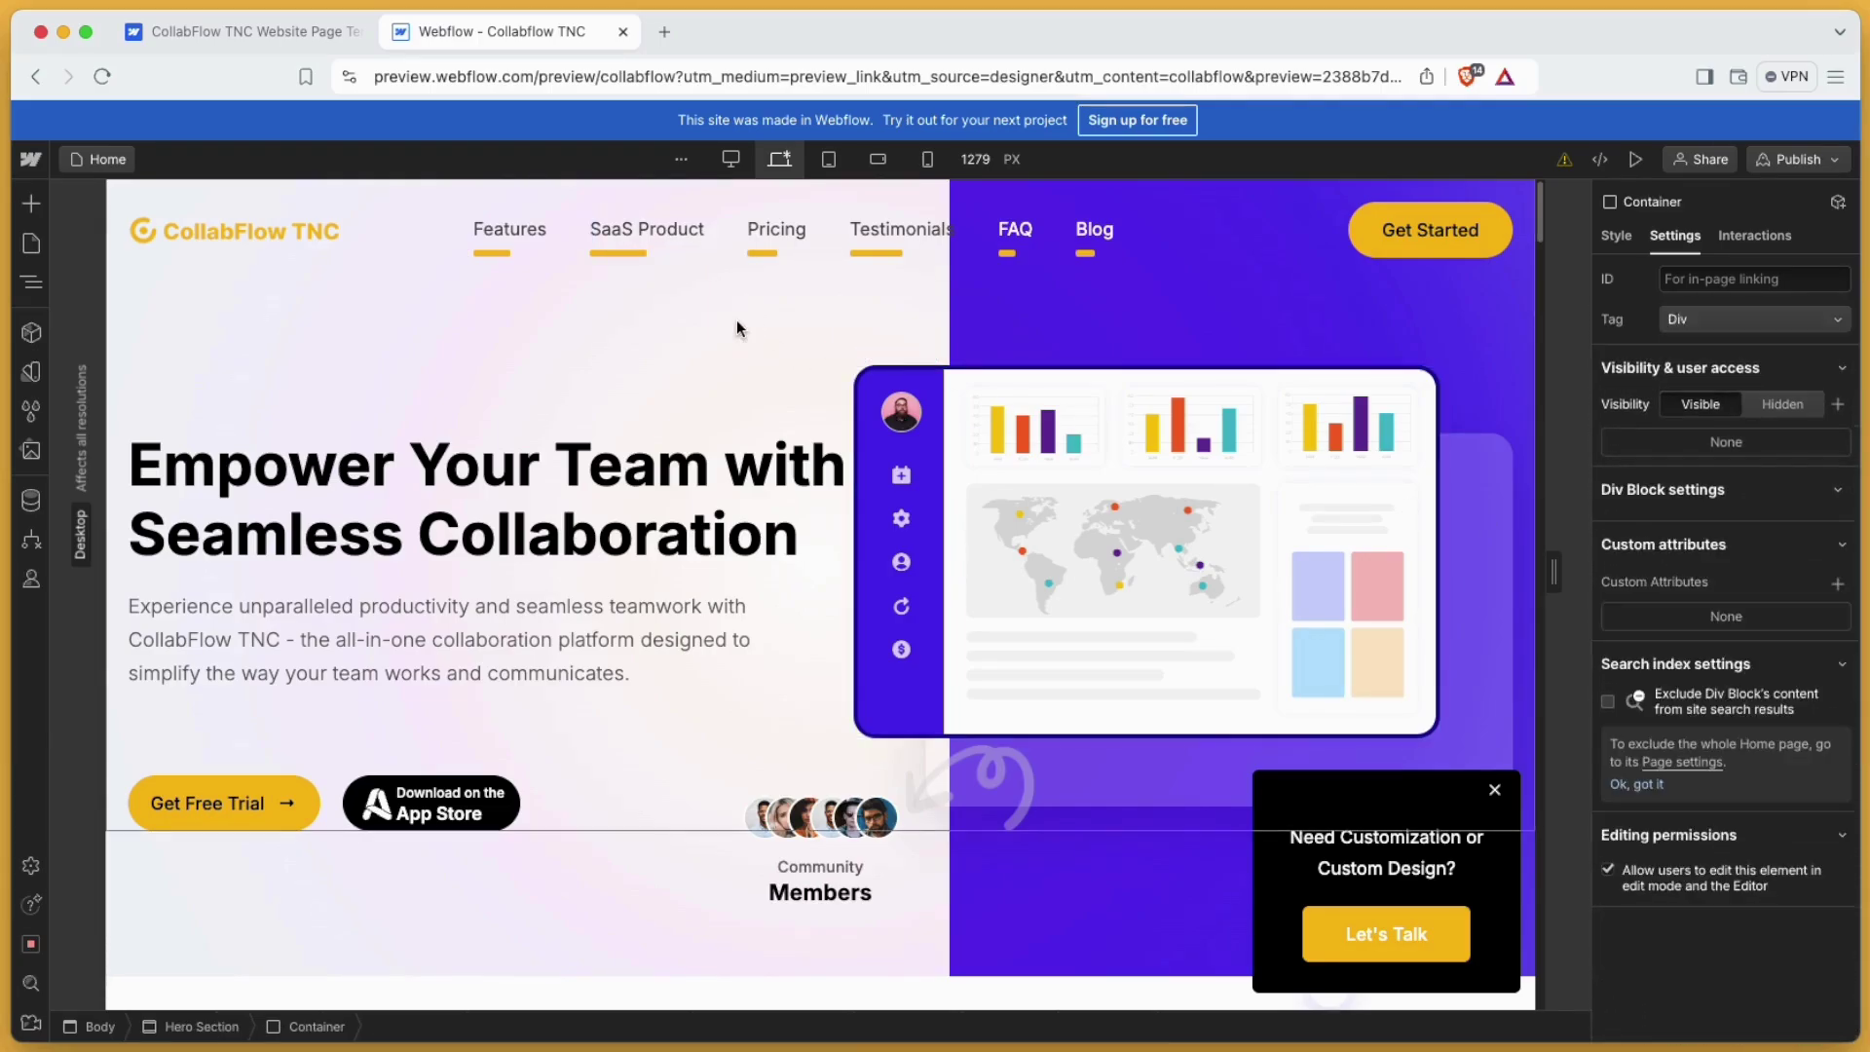
pyautogui.click(1101, 540)
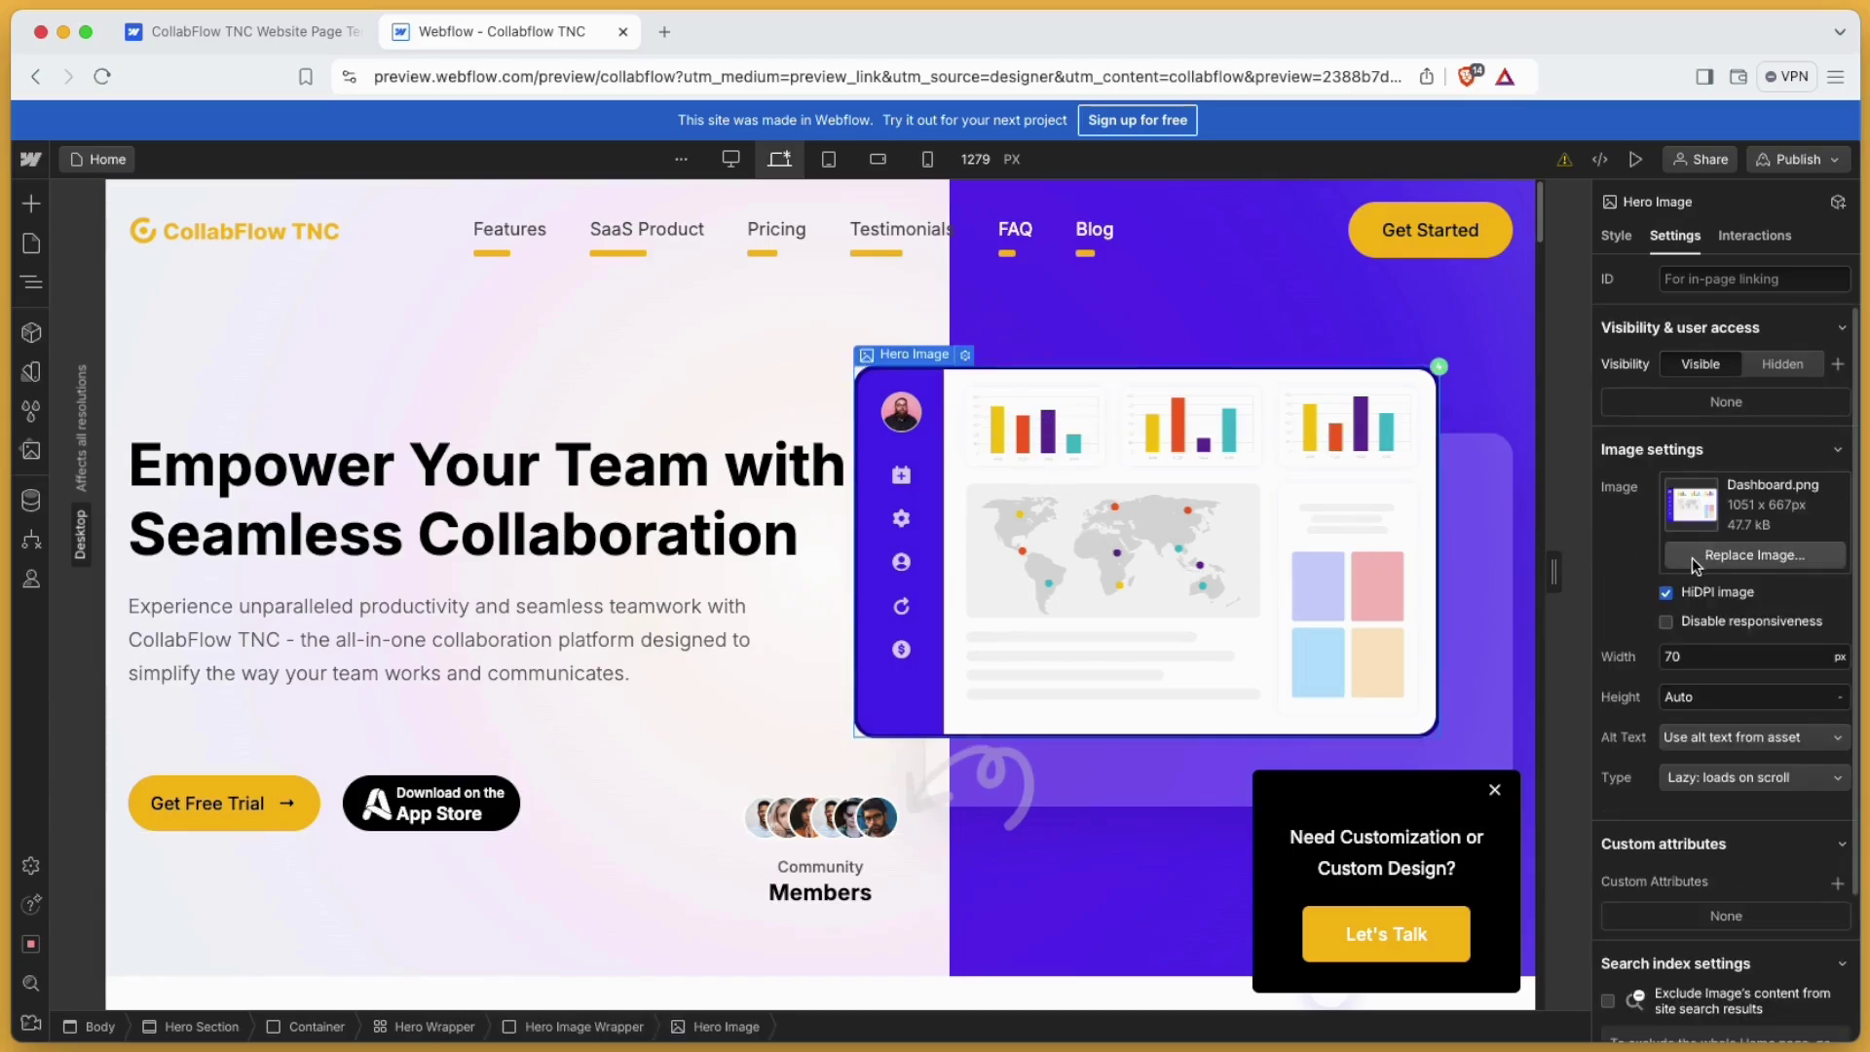
pyautogui.scroll(-1, 1255, 548)
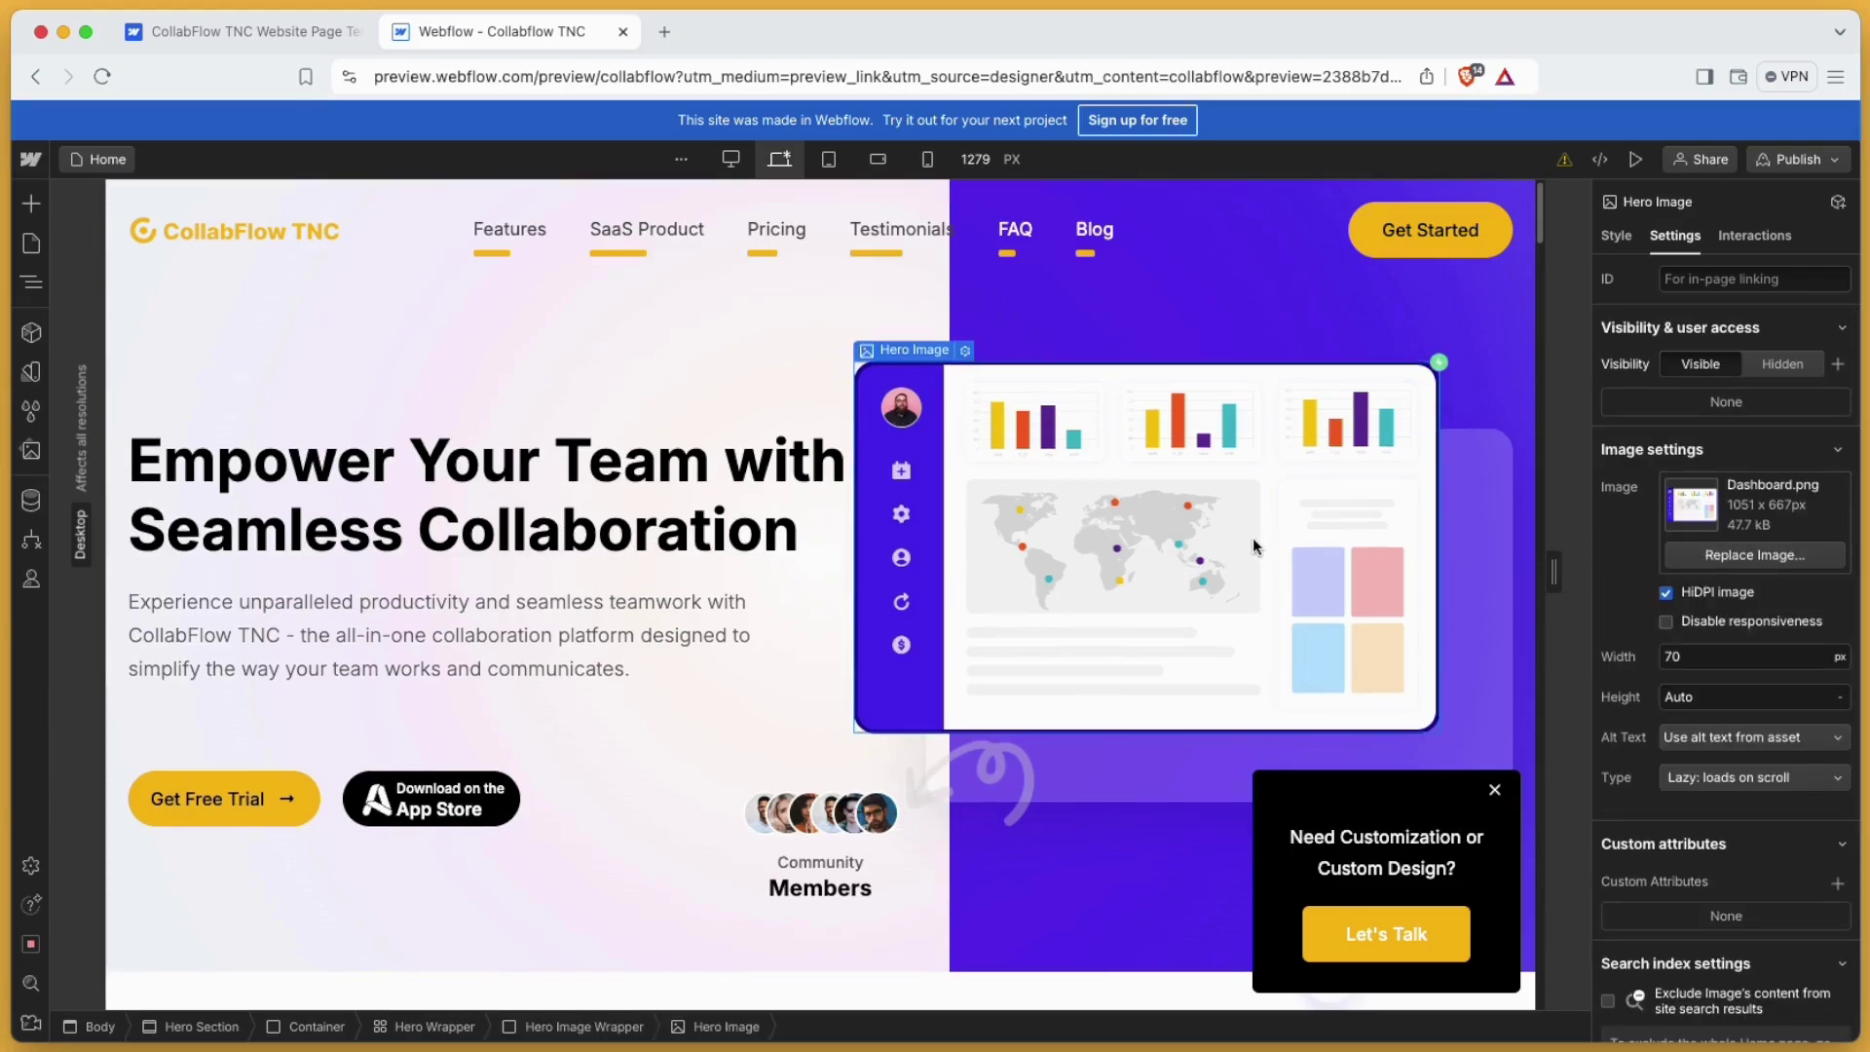
# Replace the hero section's main heading text with "Welcome to ThemeNcode LLC"
pyautogui.click(805, 504)
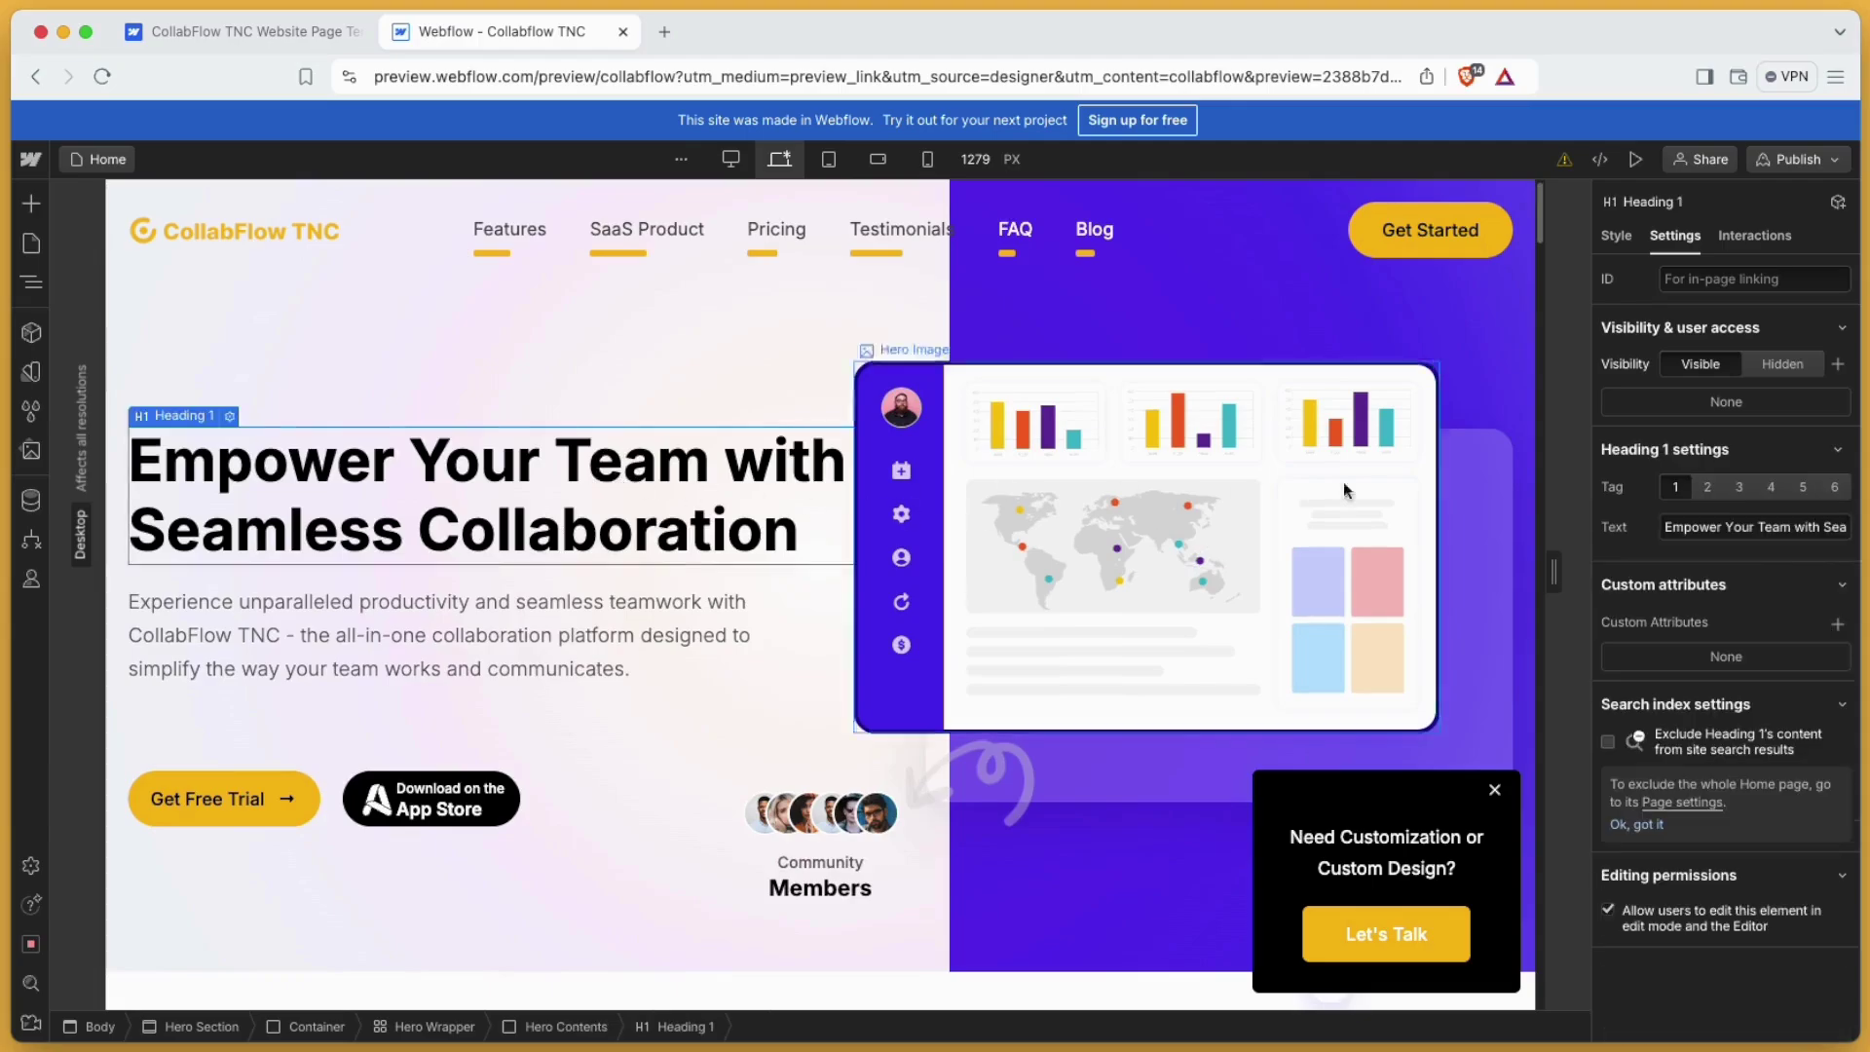
pyautogui.tripleClick(1730, 529)
pyautogui.write('Welcome to ThemeN')
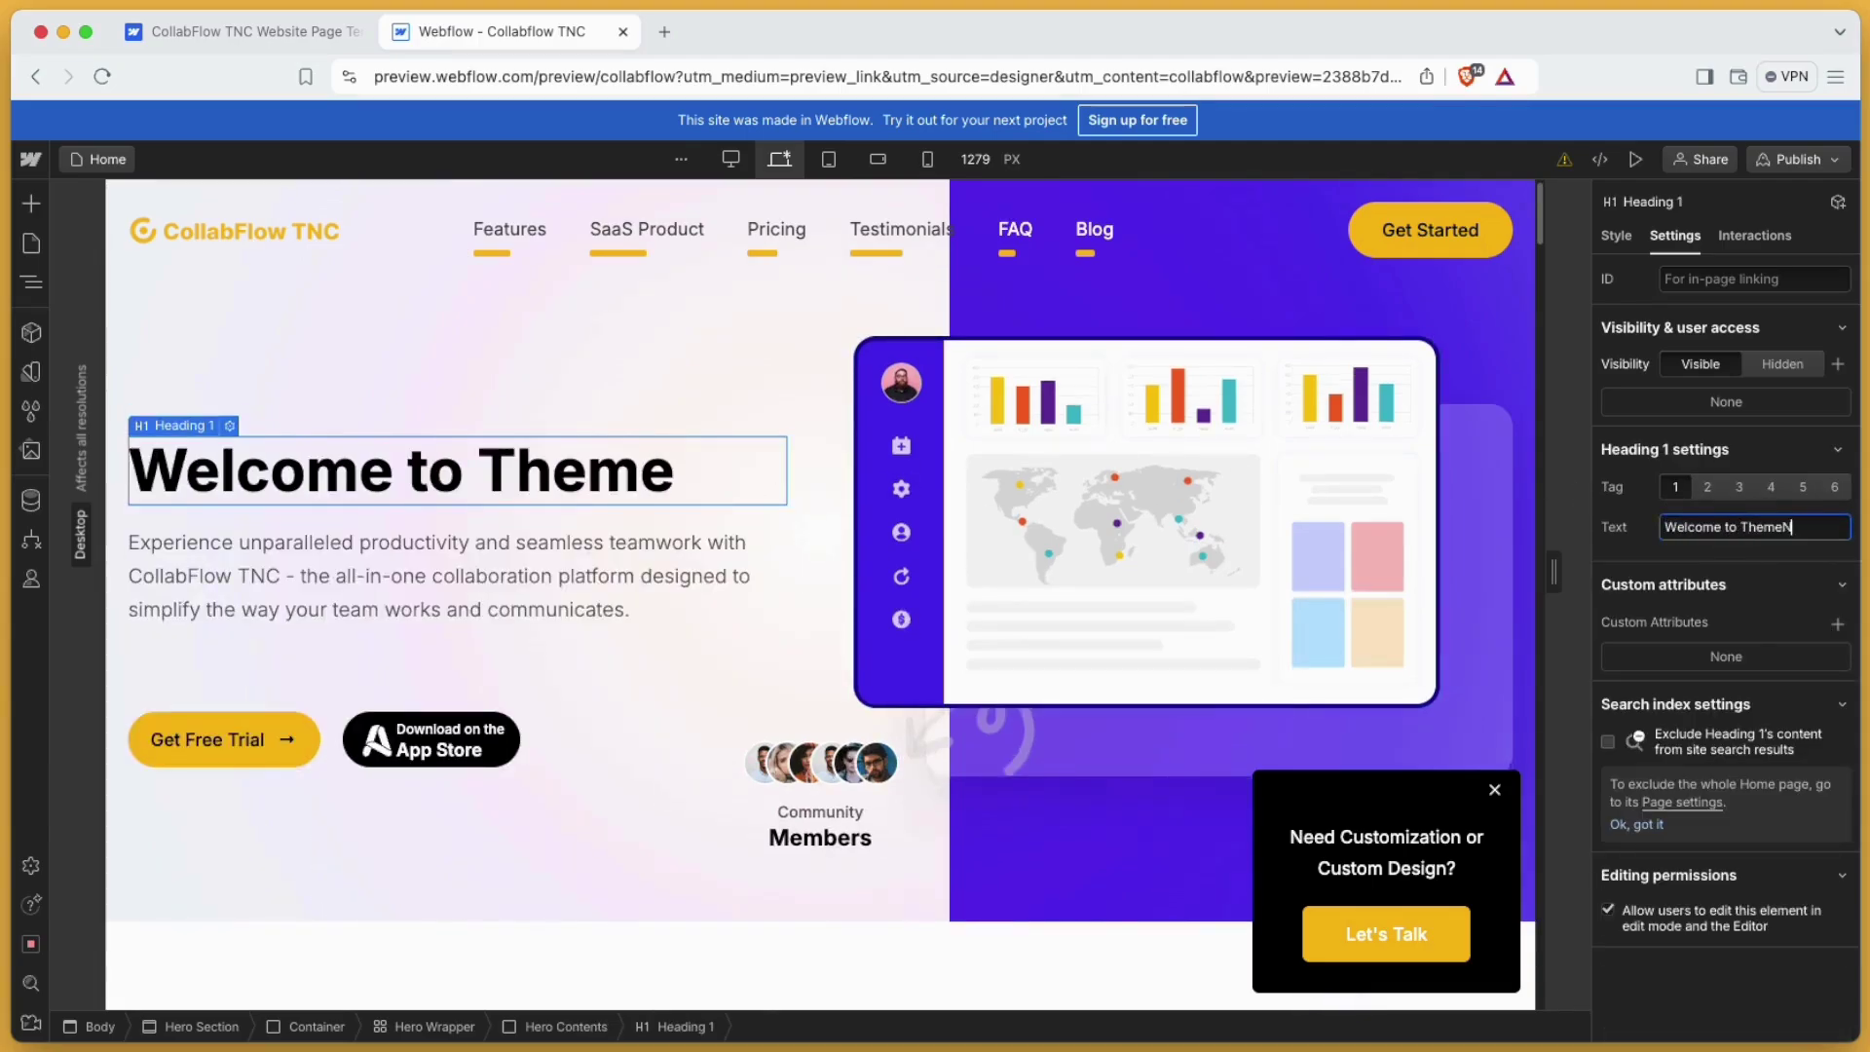
pyautogui.write('code LLC')
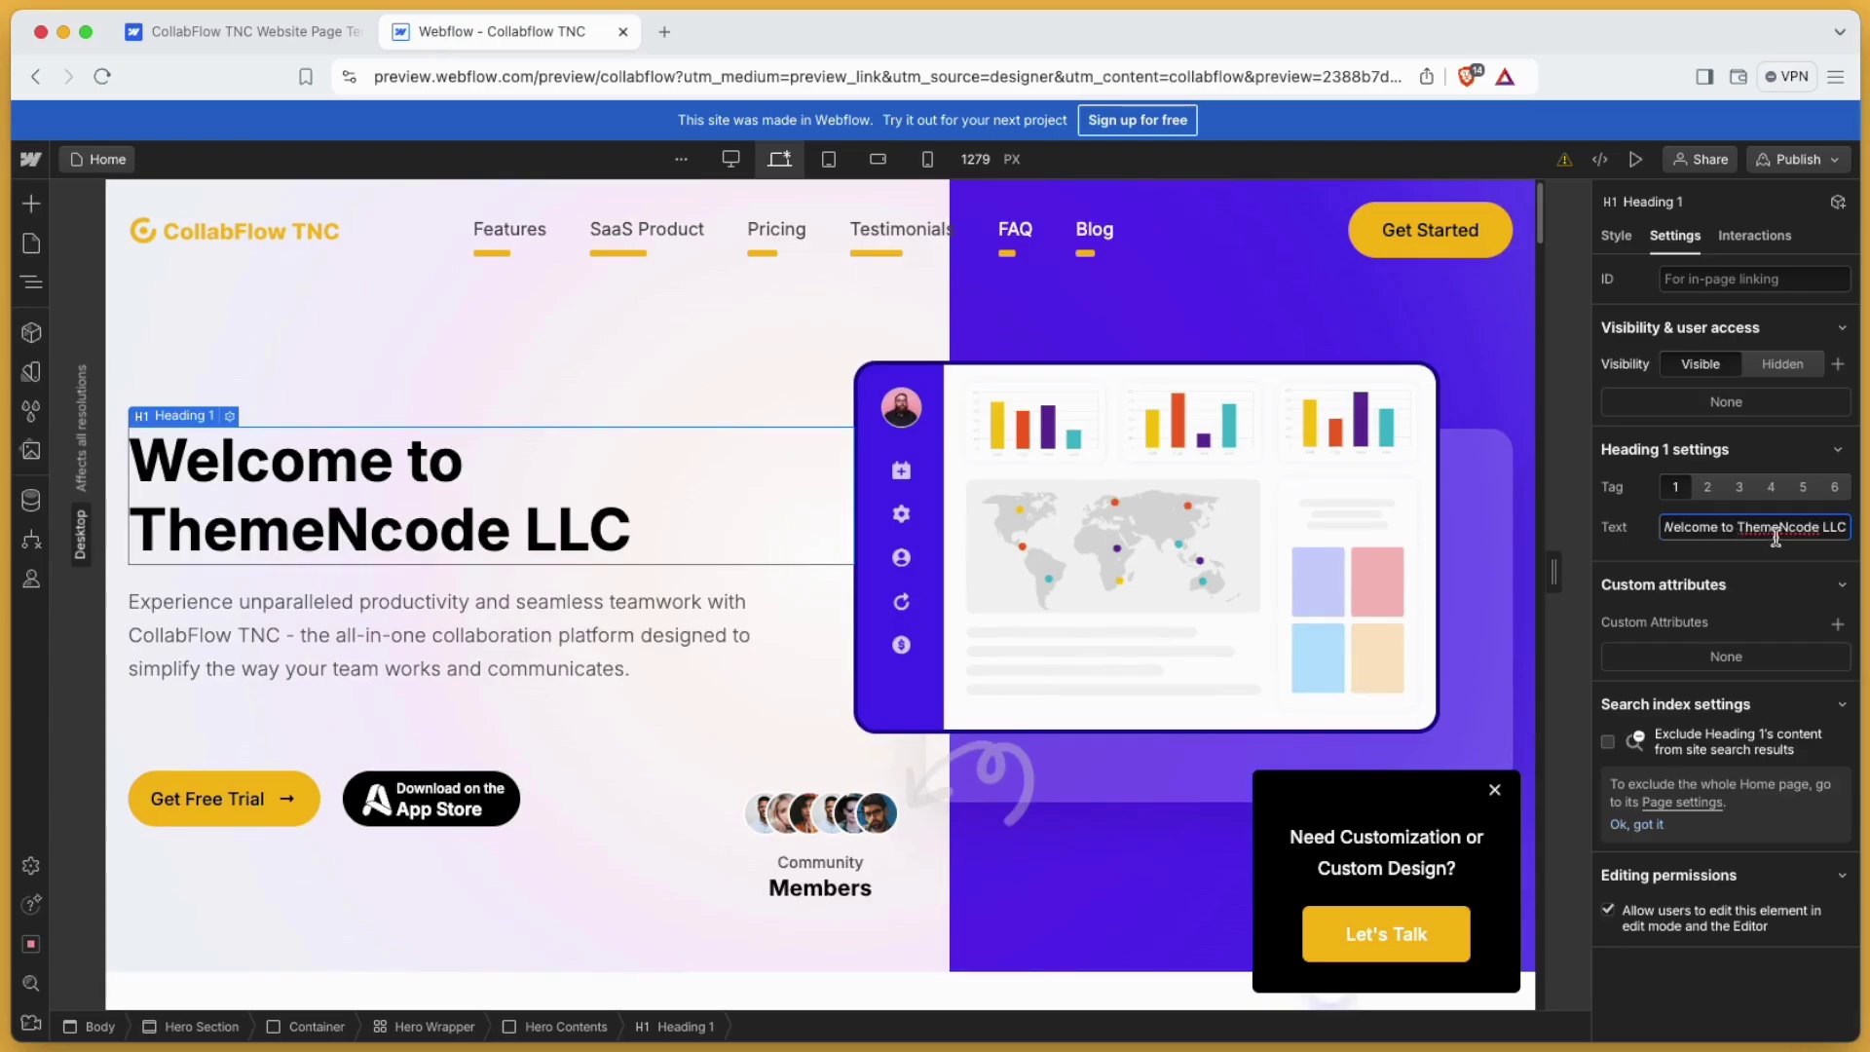
# Try heading tags 2, 3 and 4 on the hero heading and set it back to tag 1
pyautogui.click(1709, 489)
pyautogui.click(1740, 490)
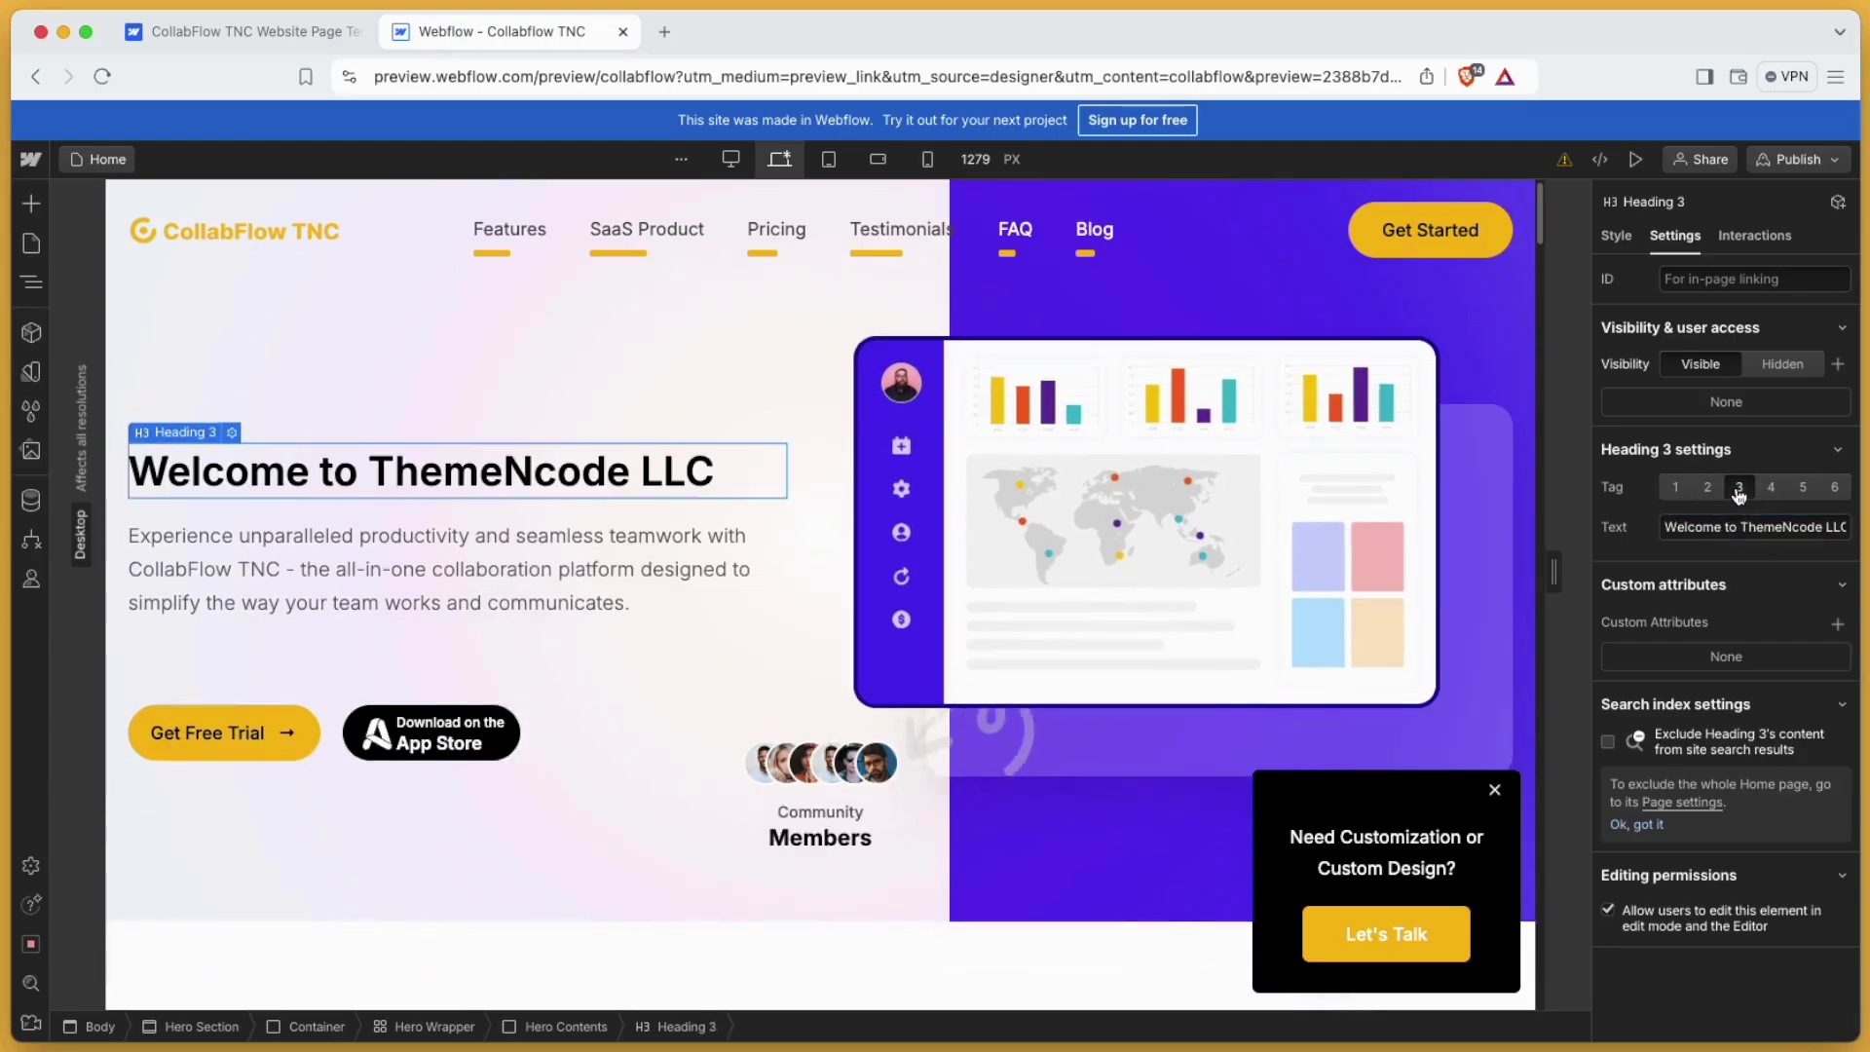
pyautogui.click(1773, 489)
pyautogui.click(1677, 489)
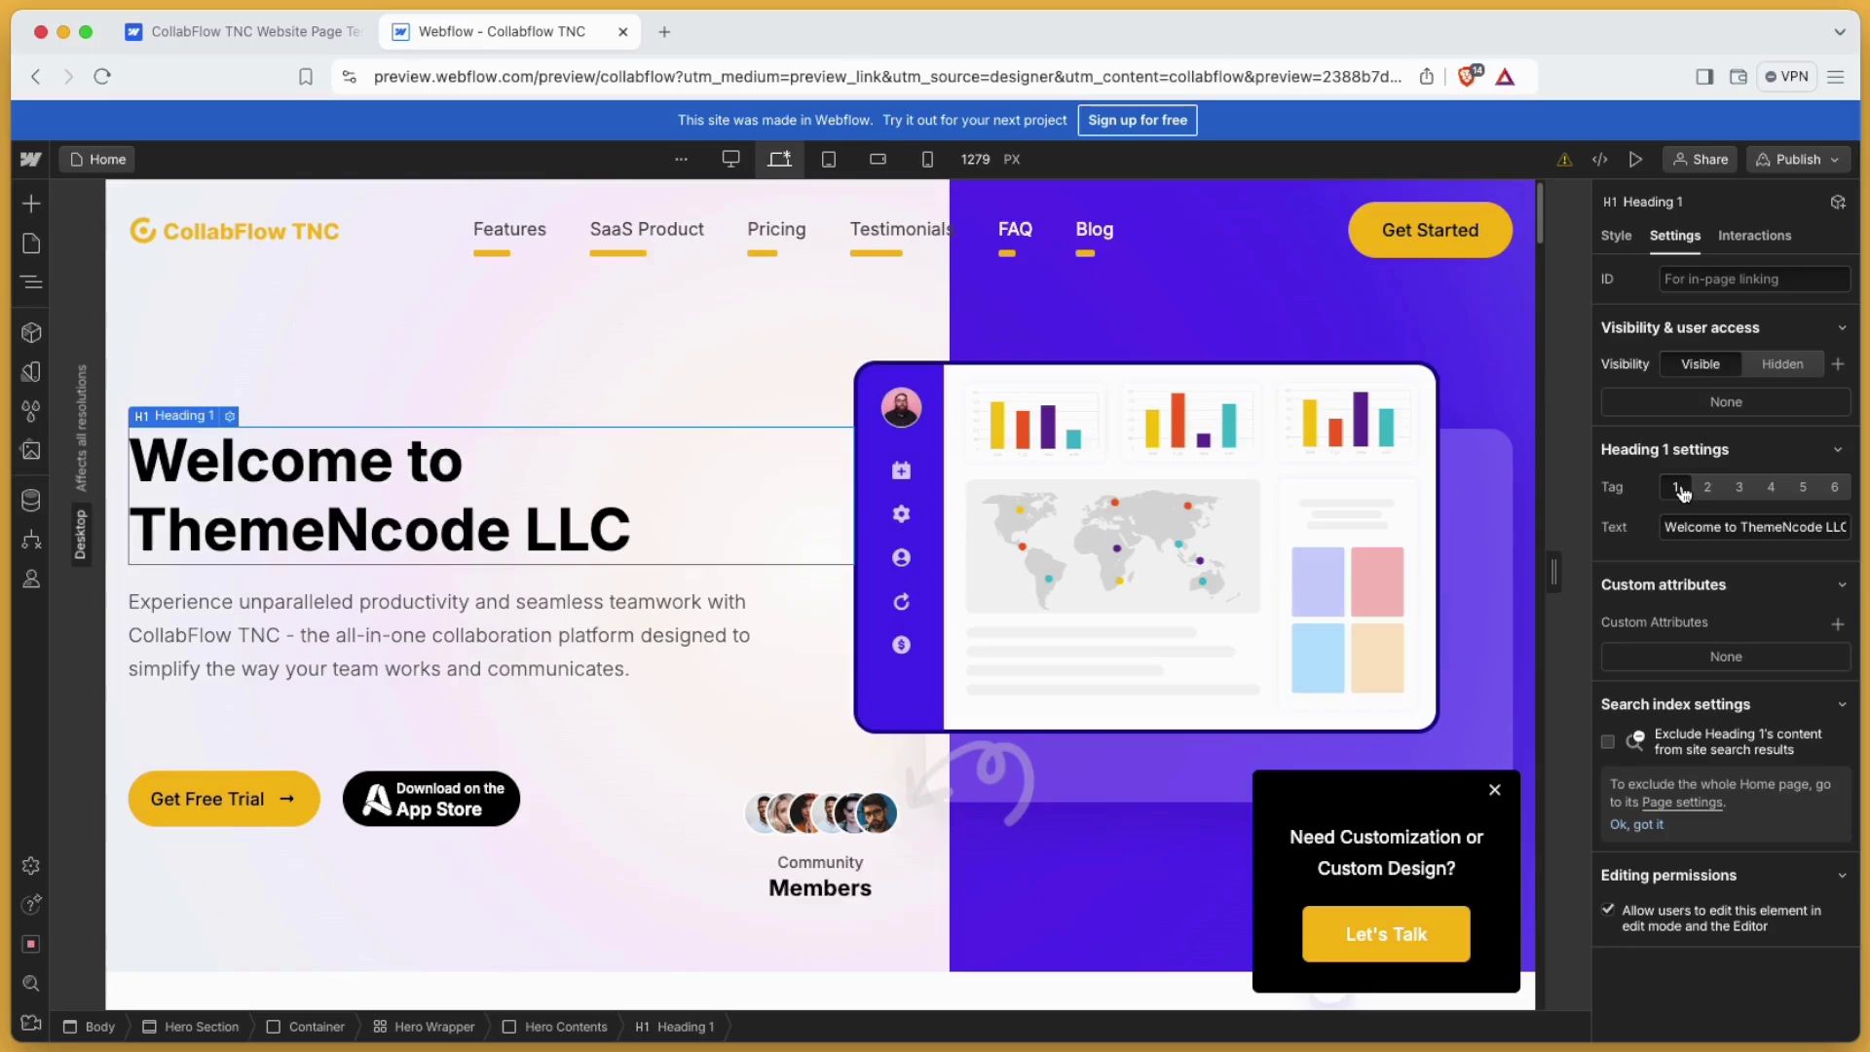
# Replace the hero section's paragraph text with "This is our new SaaS website"
pyautogui.click(516, 602)
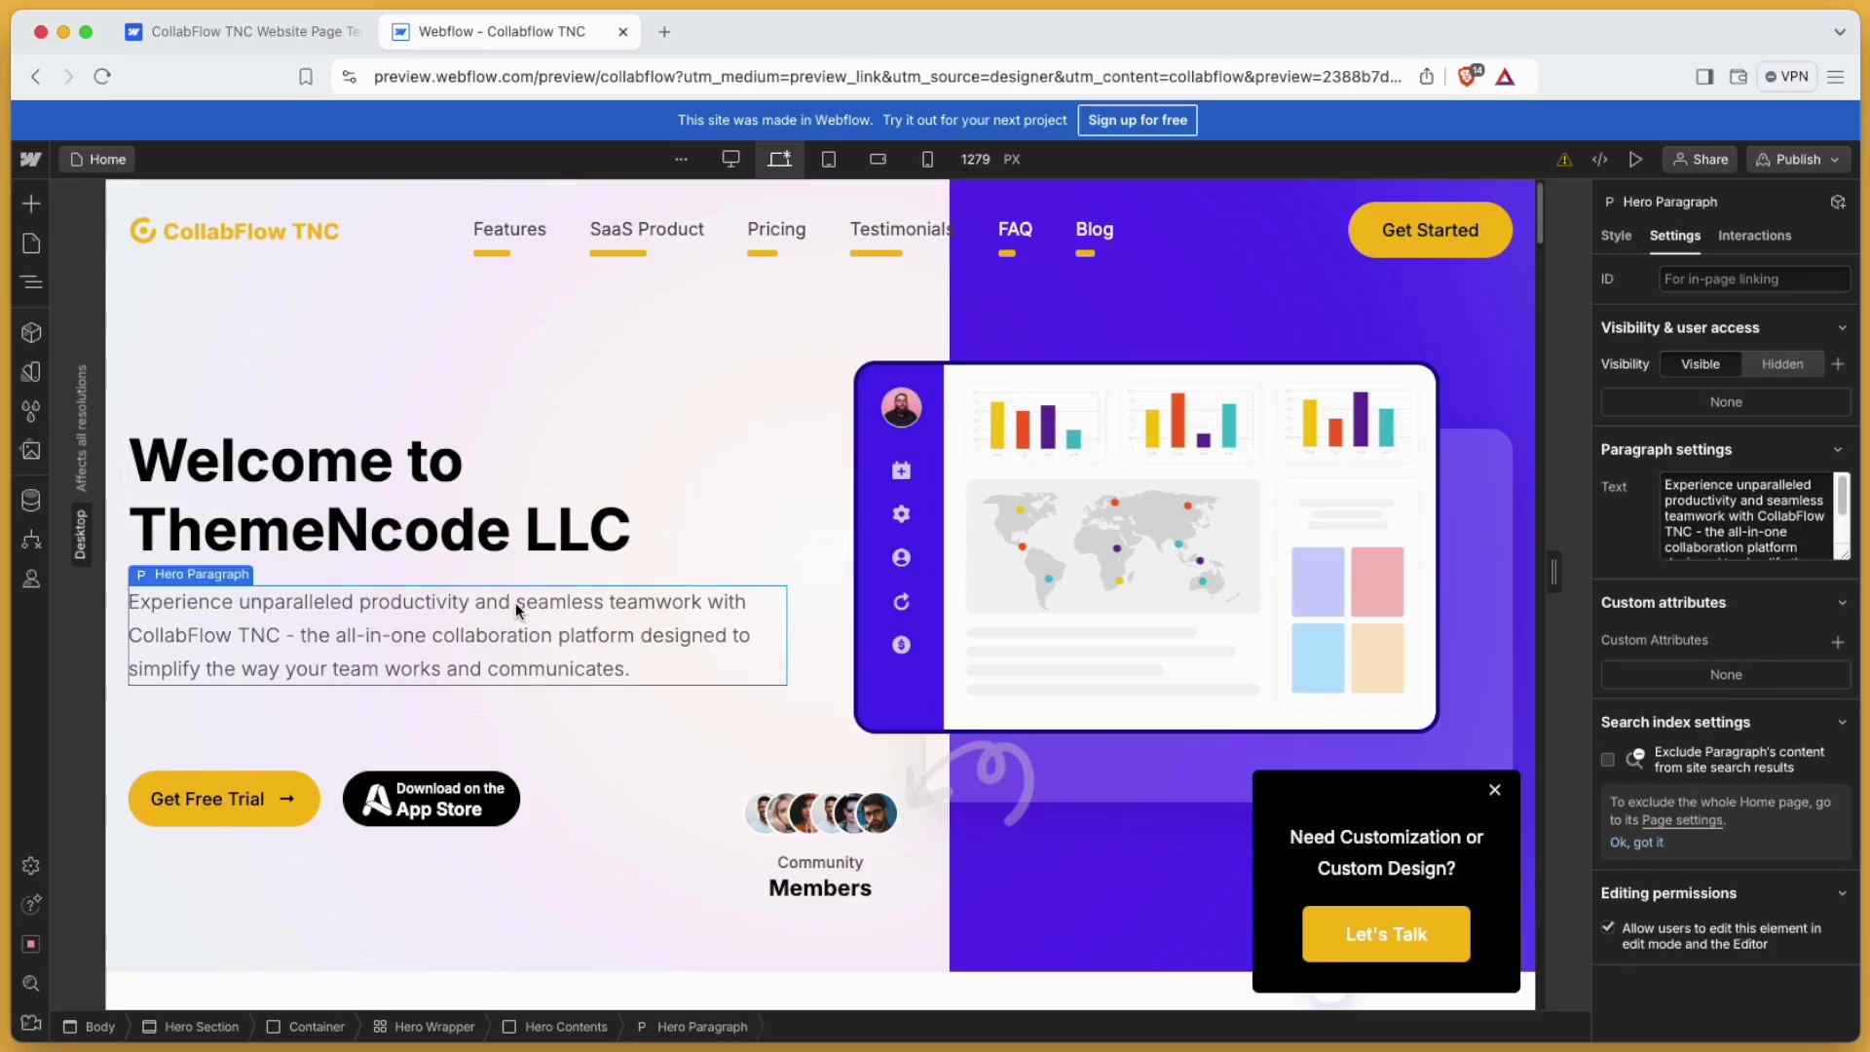
pyautogui.tripleClick(1751, 539)
pyautogui.write('This is our new SaaS website')
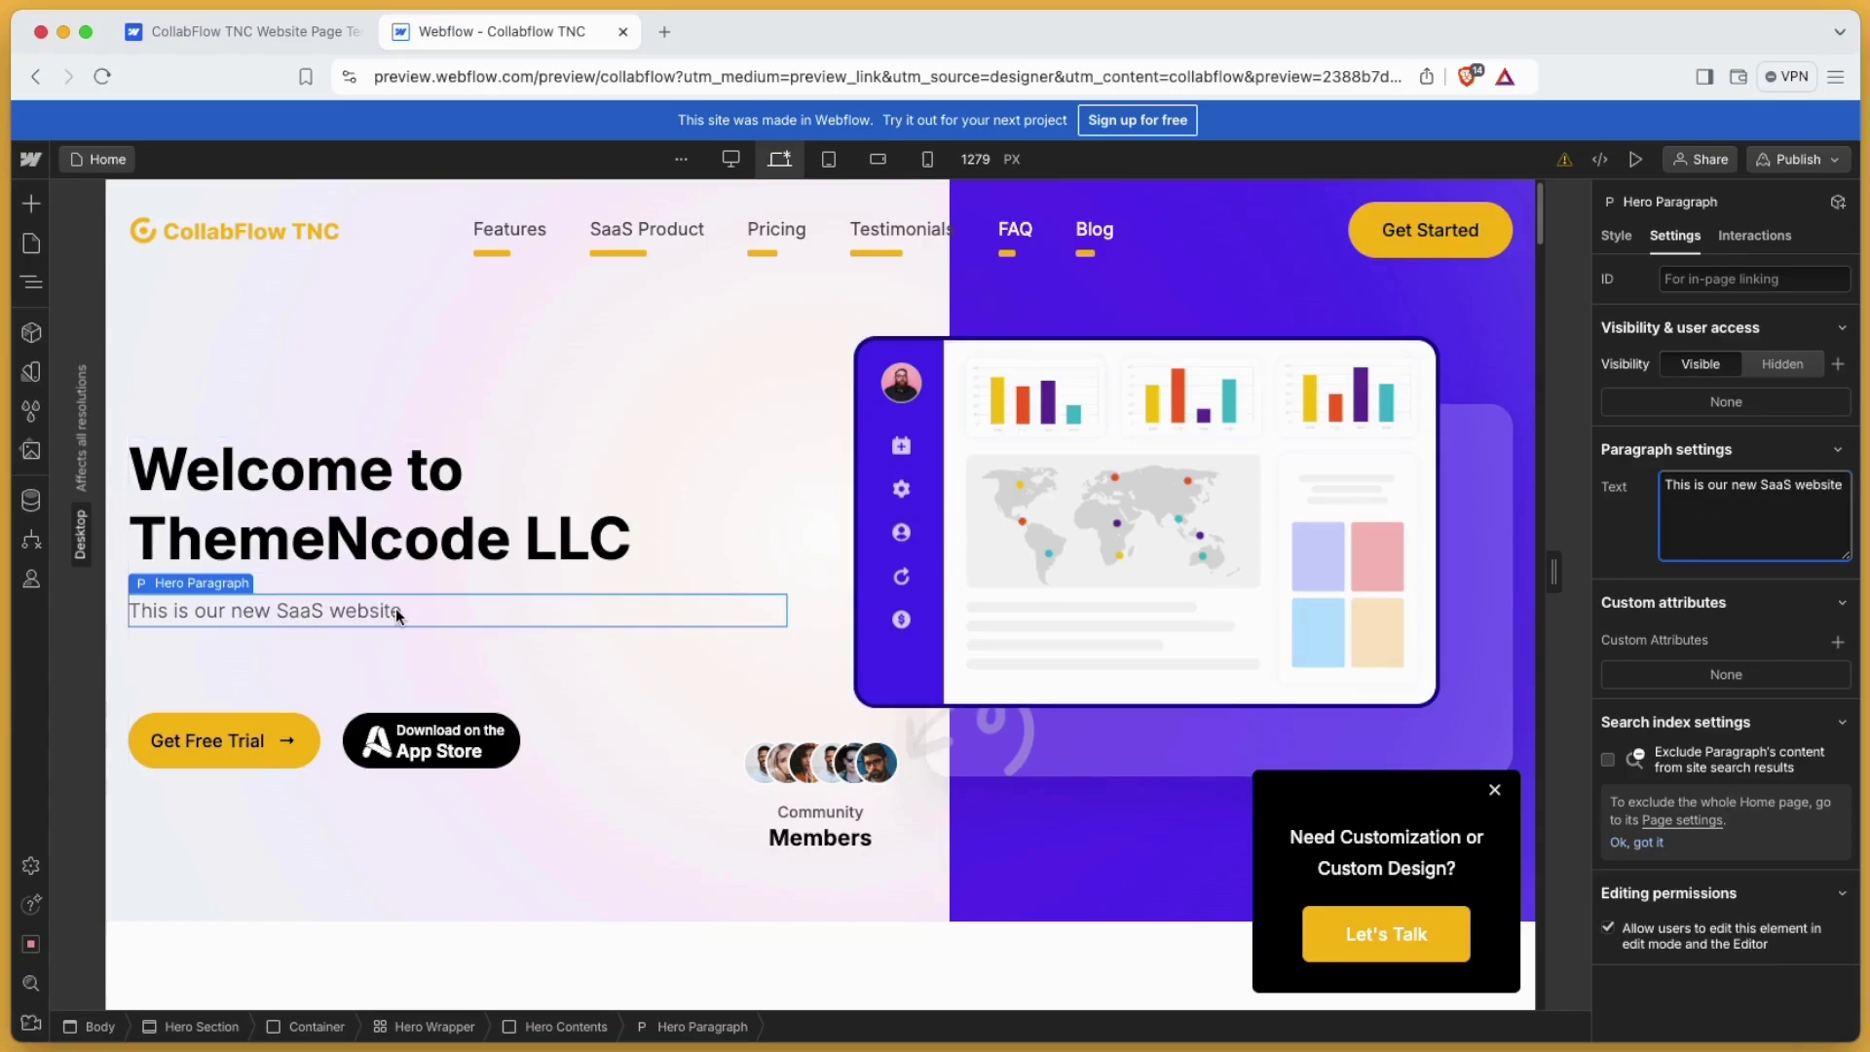
# Change the text of the hero section's "Get Free Trial" button to "Click Here"
pyautogui.click(251, 726)
pyautogui.click(248, 729)
pyautogui.doubleClick(231, 733)
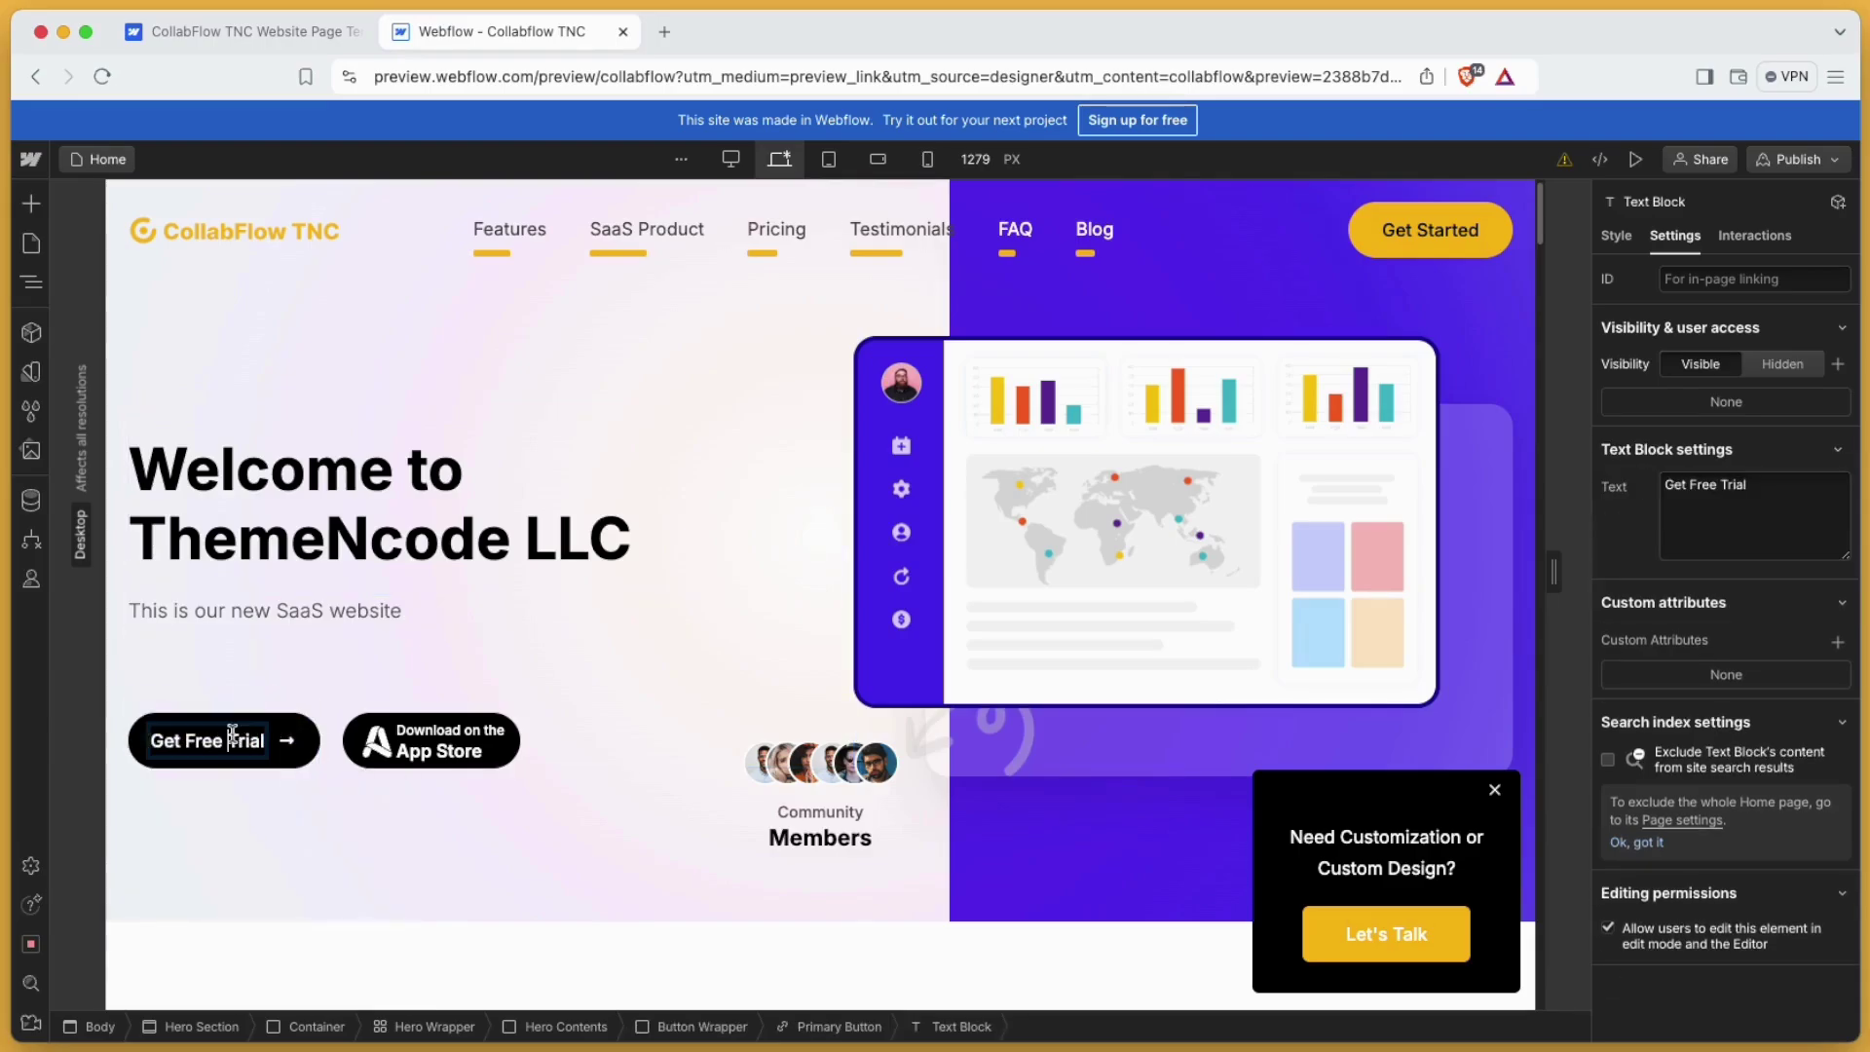
pyautogui.tripleClick(1676, 485)
pyautogui.write('Clic')
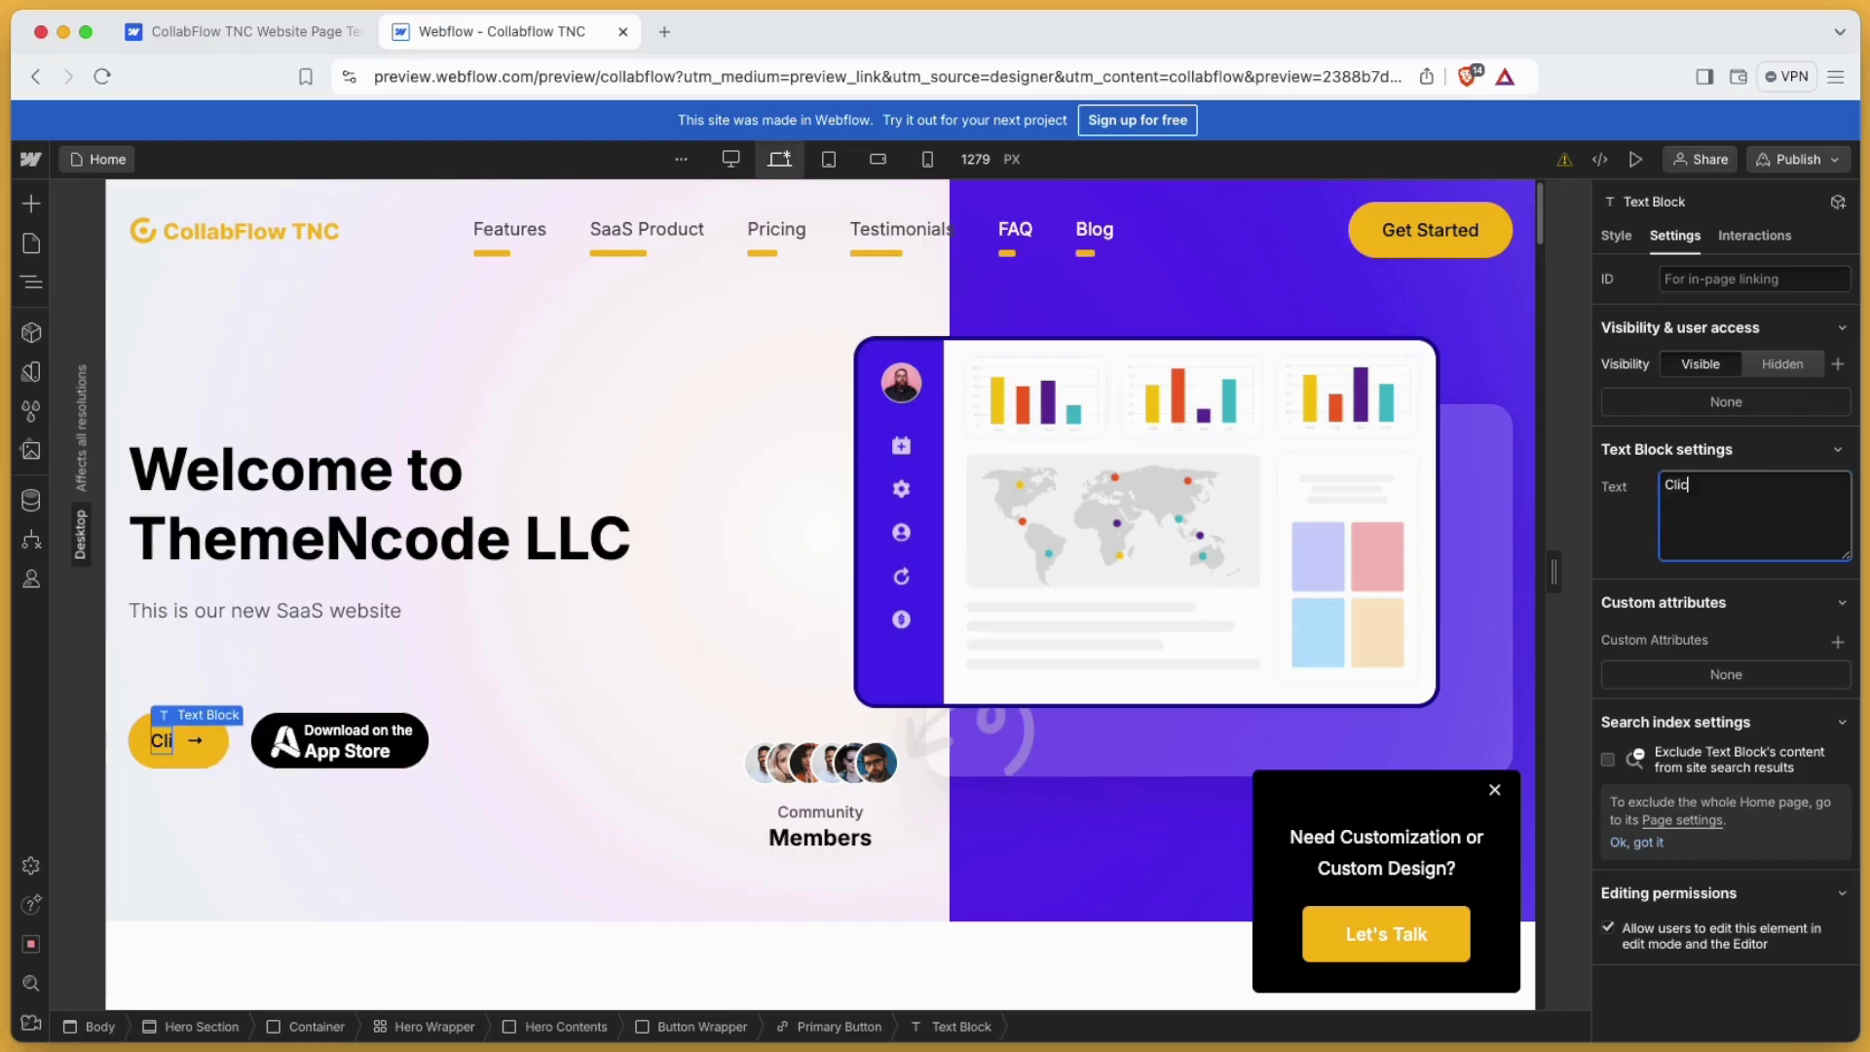
pyautogui.write('k Here')
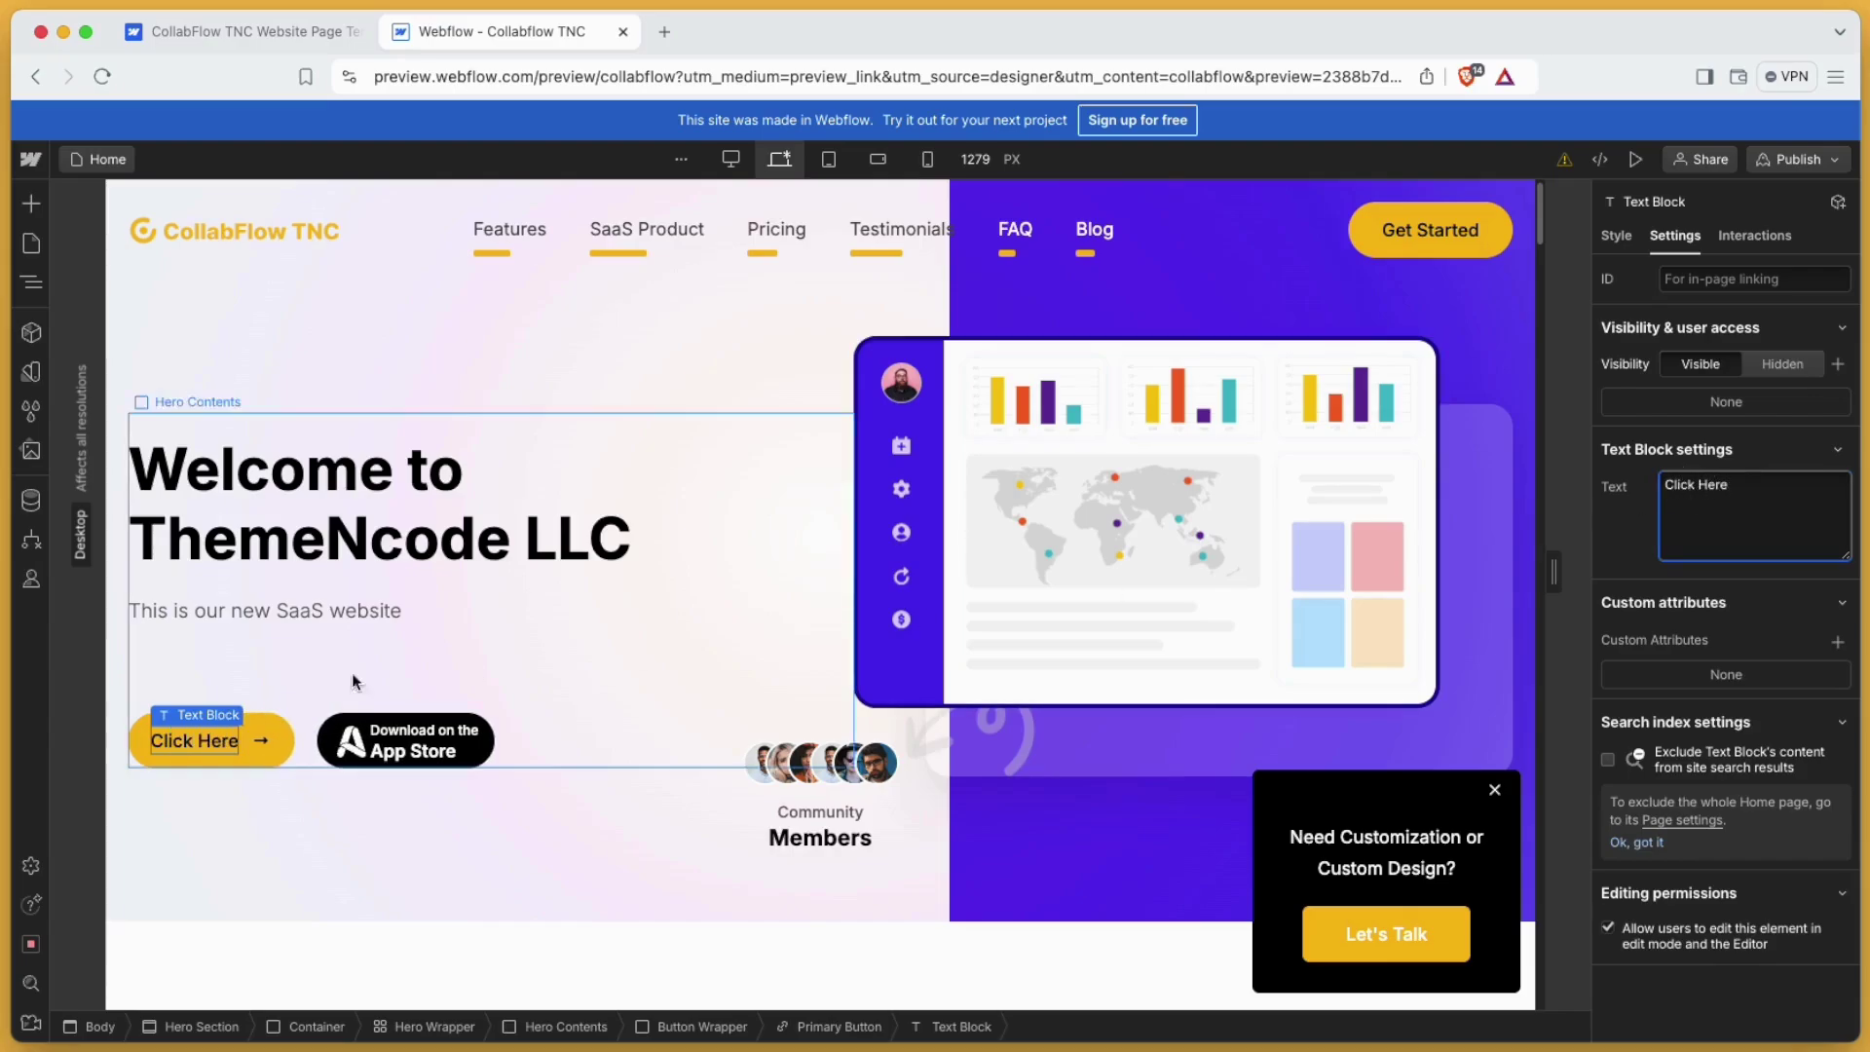
# Examine the link settings and preload options of the hero section's primary button, keeping preload on Default
pyautogui.click(169, 768)
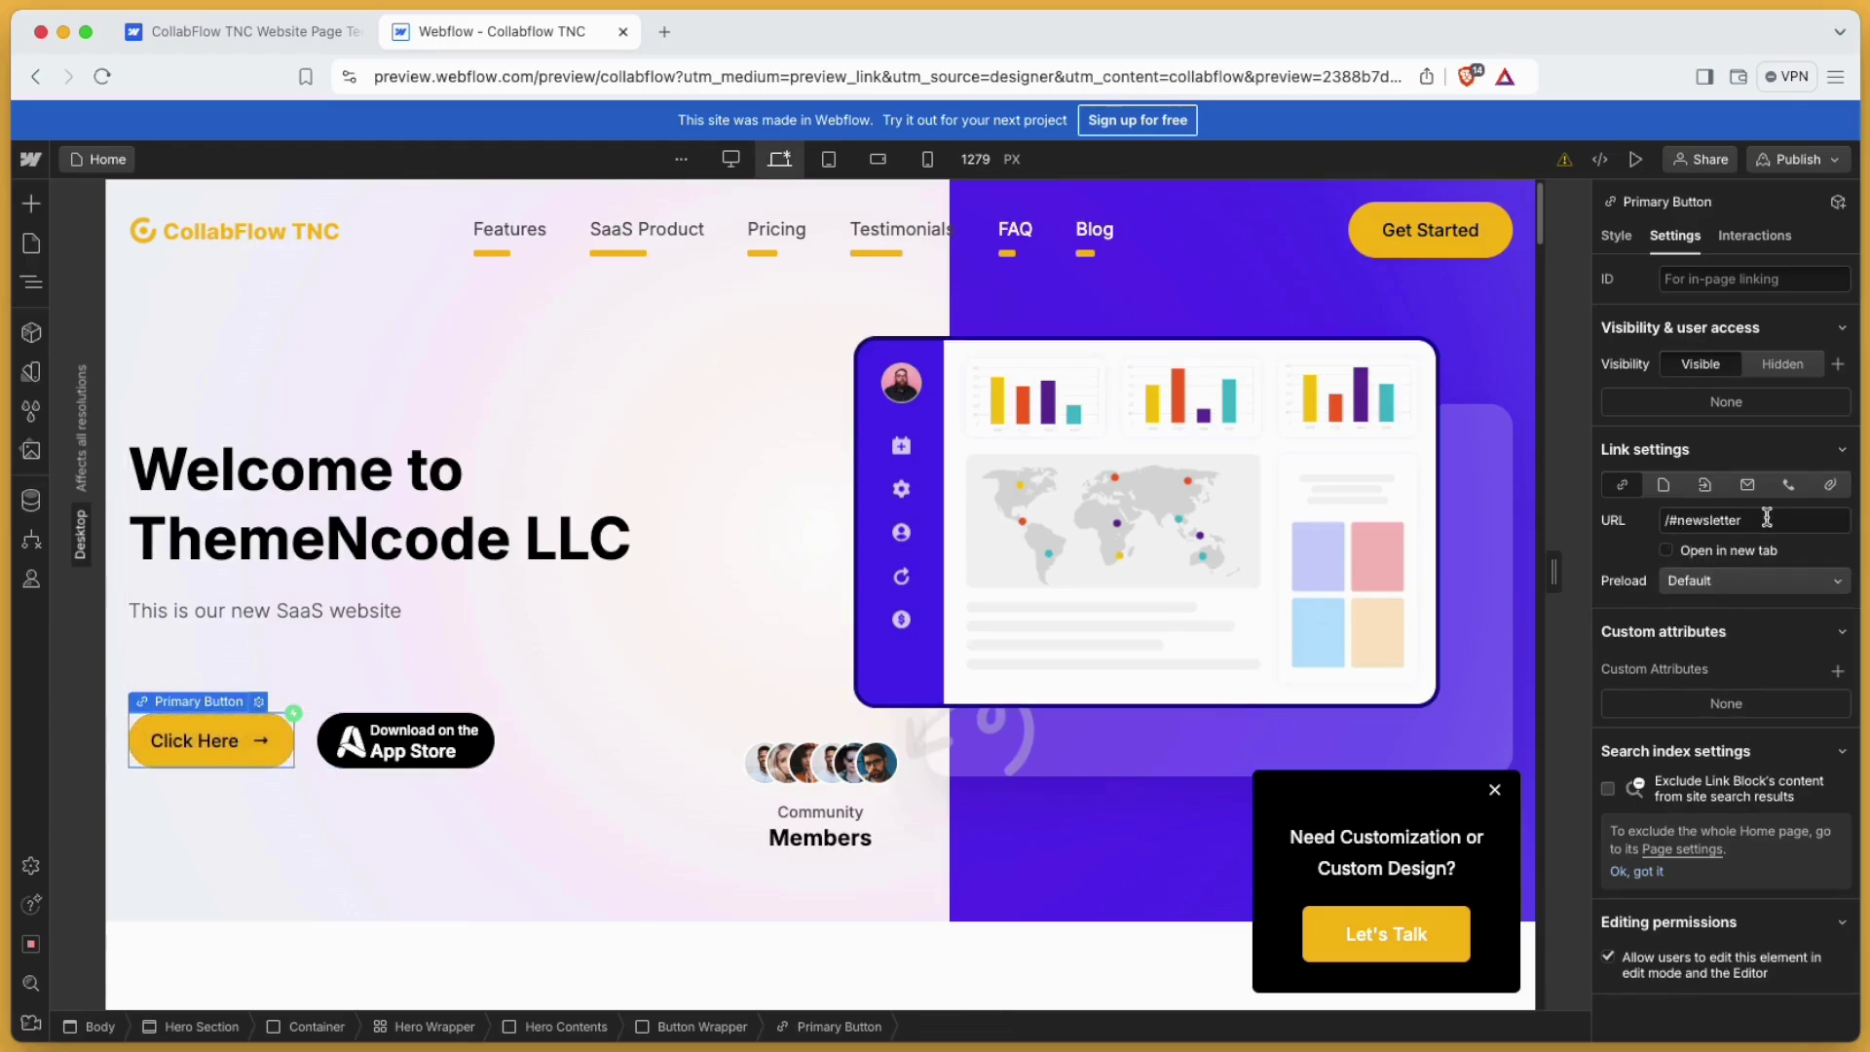
pyautogui.click(1773, 575)
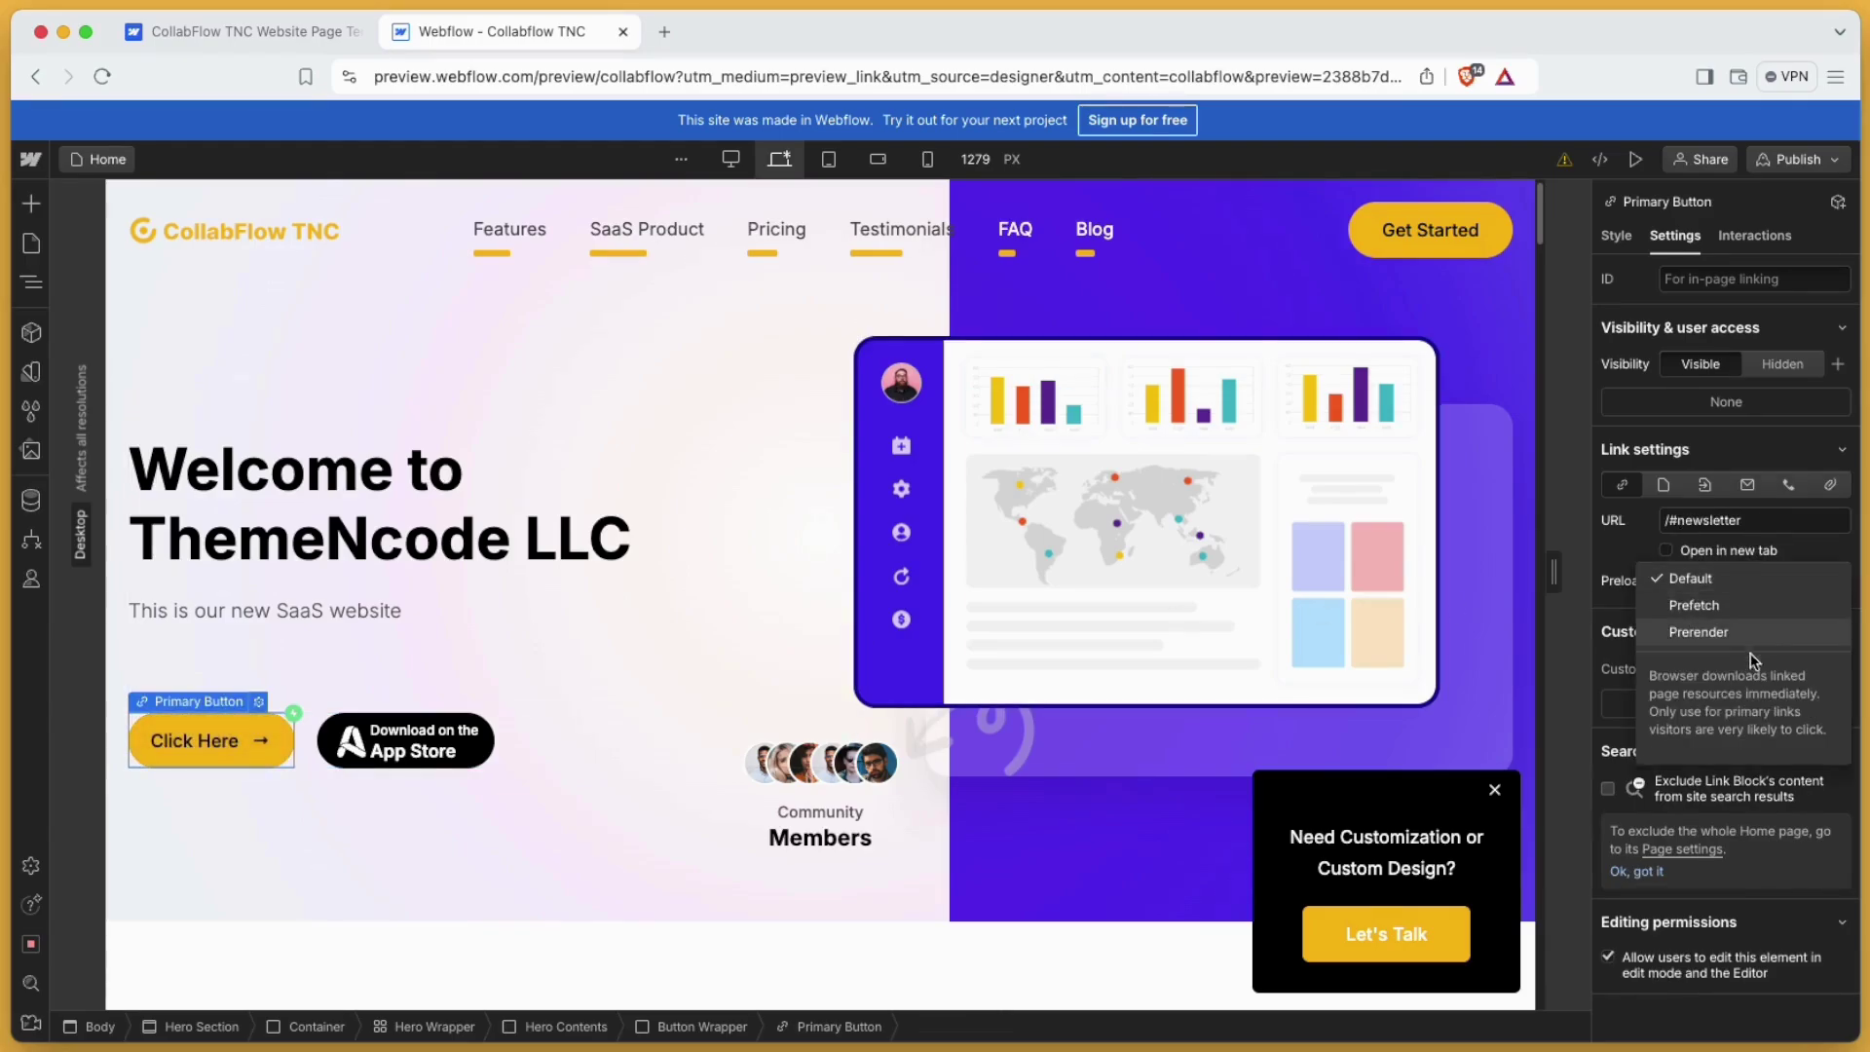
pyautogui.click(1740, 579)
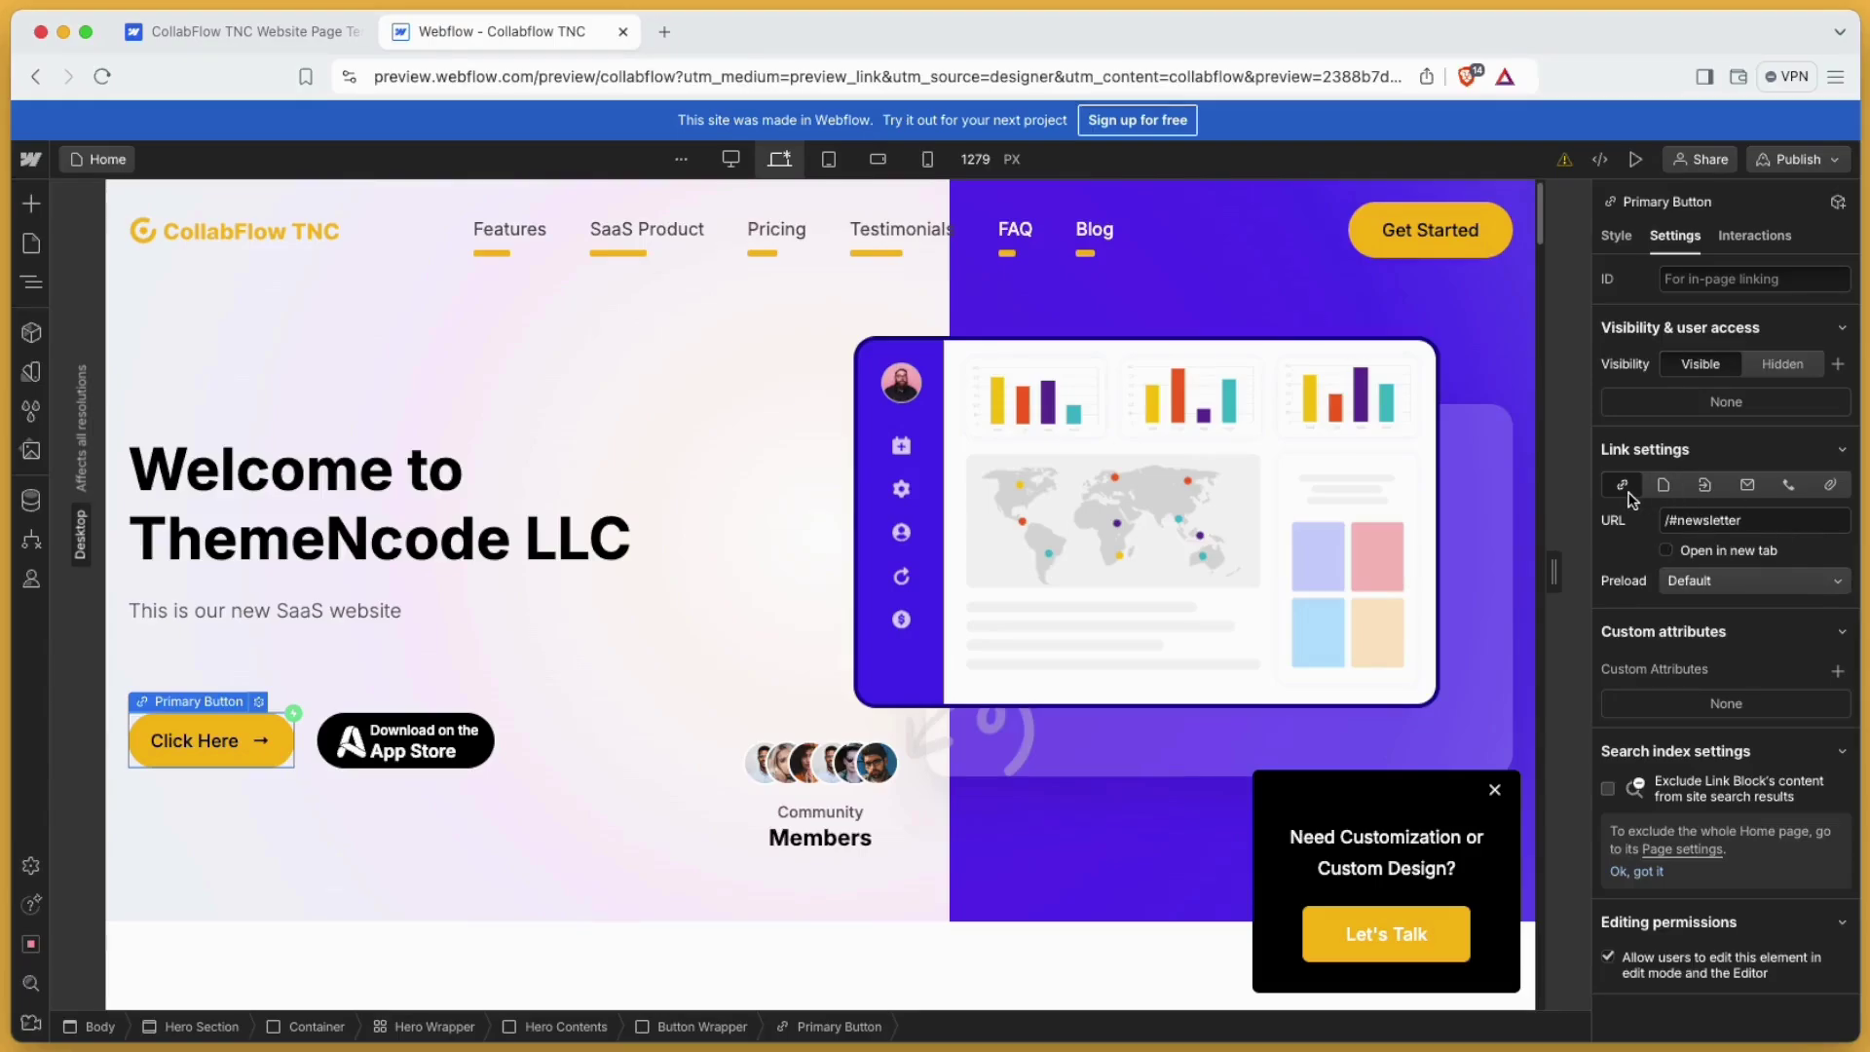
pyautogui.click(641, 655)
# Examine the paragraph settings and icon image settings of the Unified Workspace feature cards
pyautogui.scroll(-5, 641, 656)
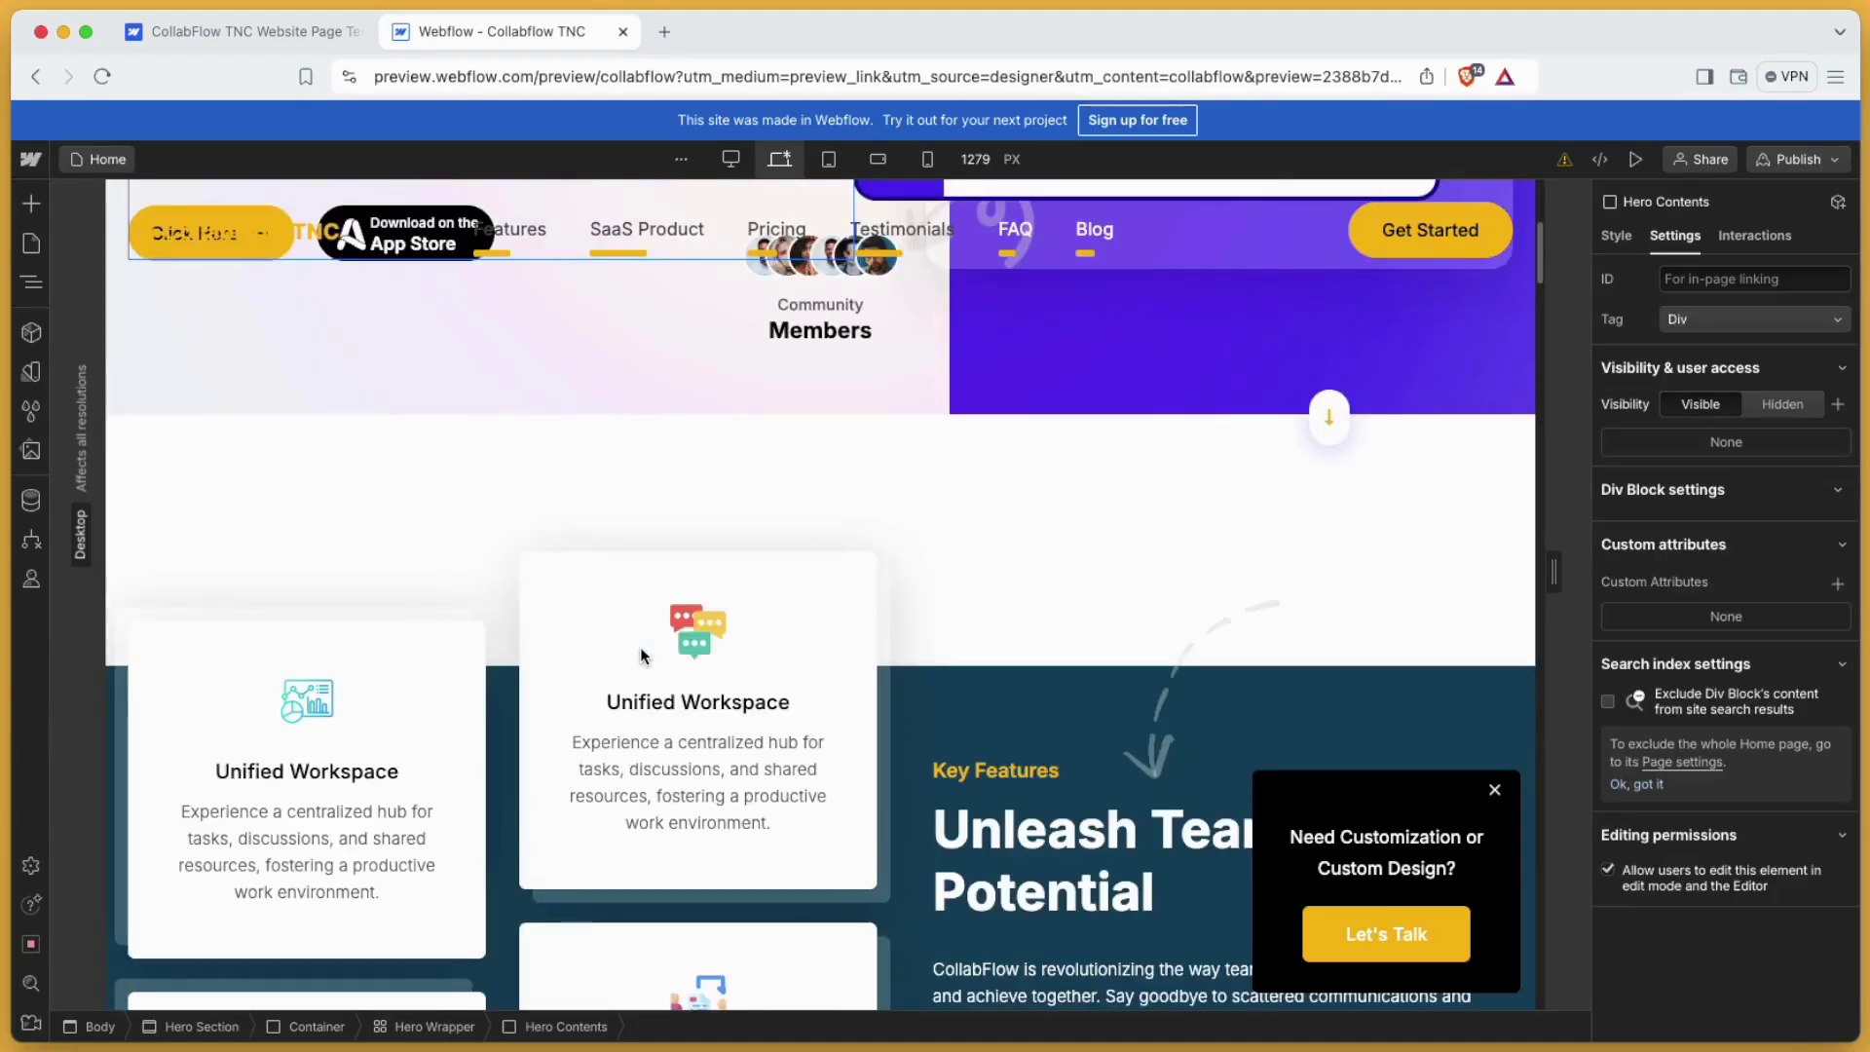
pyautogui.click(670, 700)
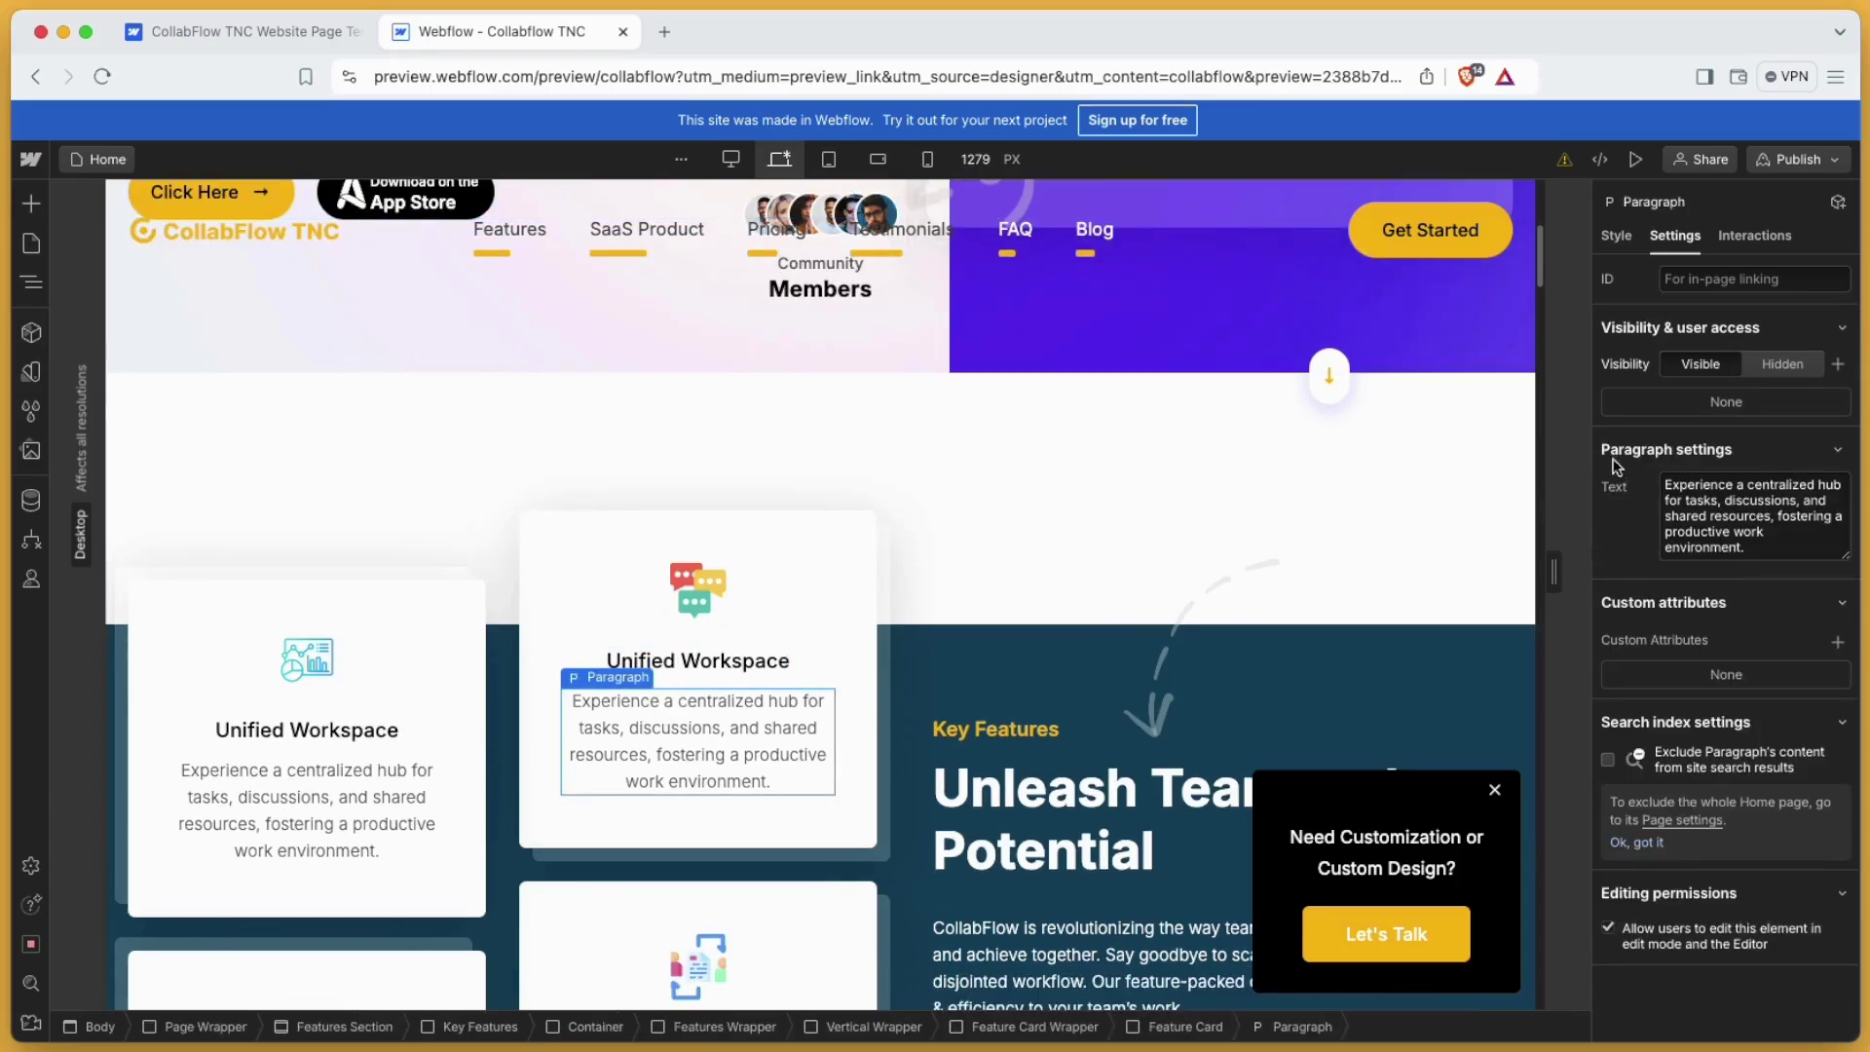
pyautogui.click(677, 602)
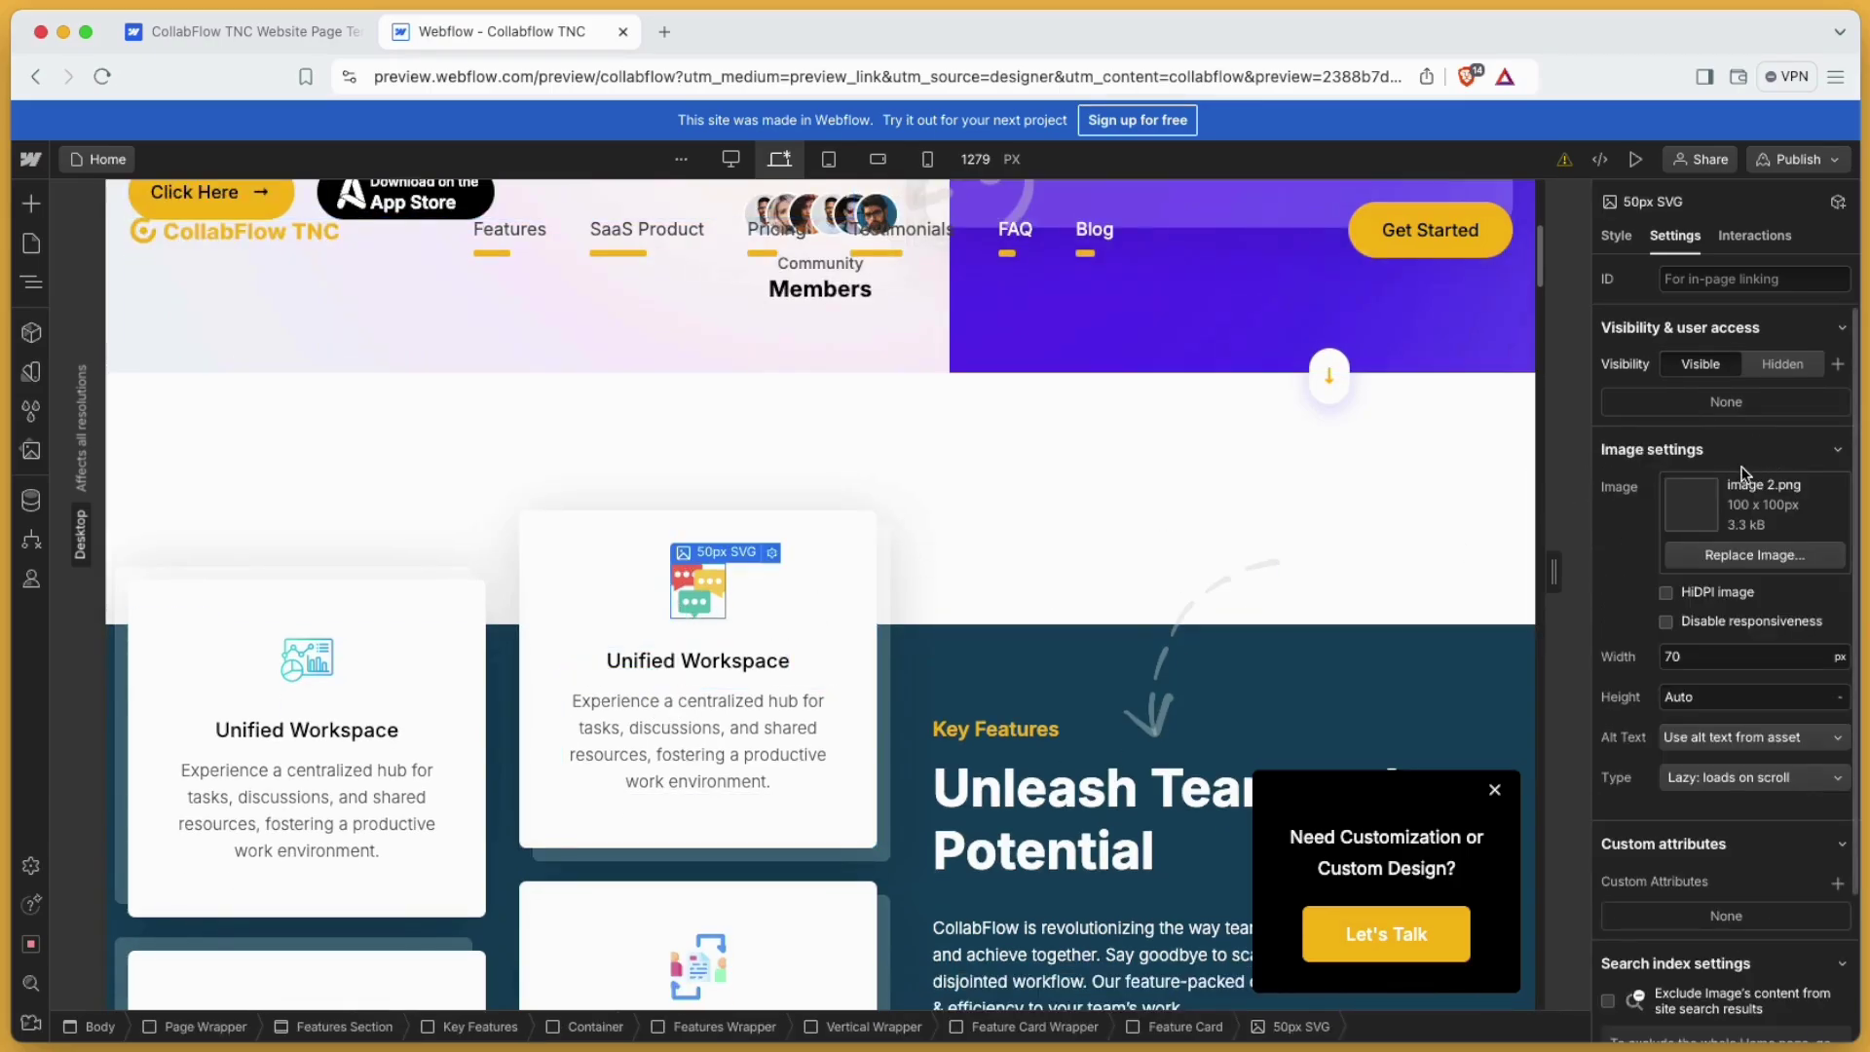
pyautogui.click(306, 660)
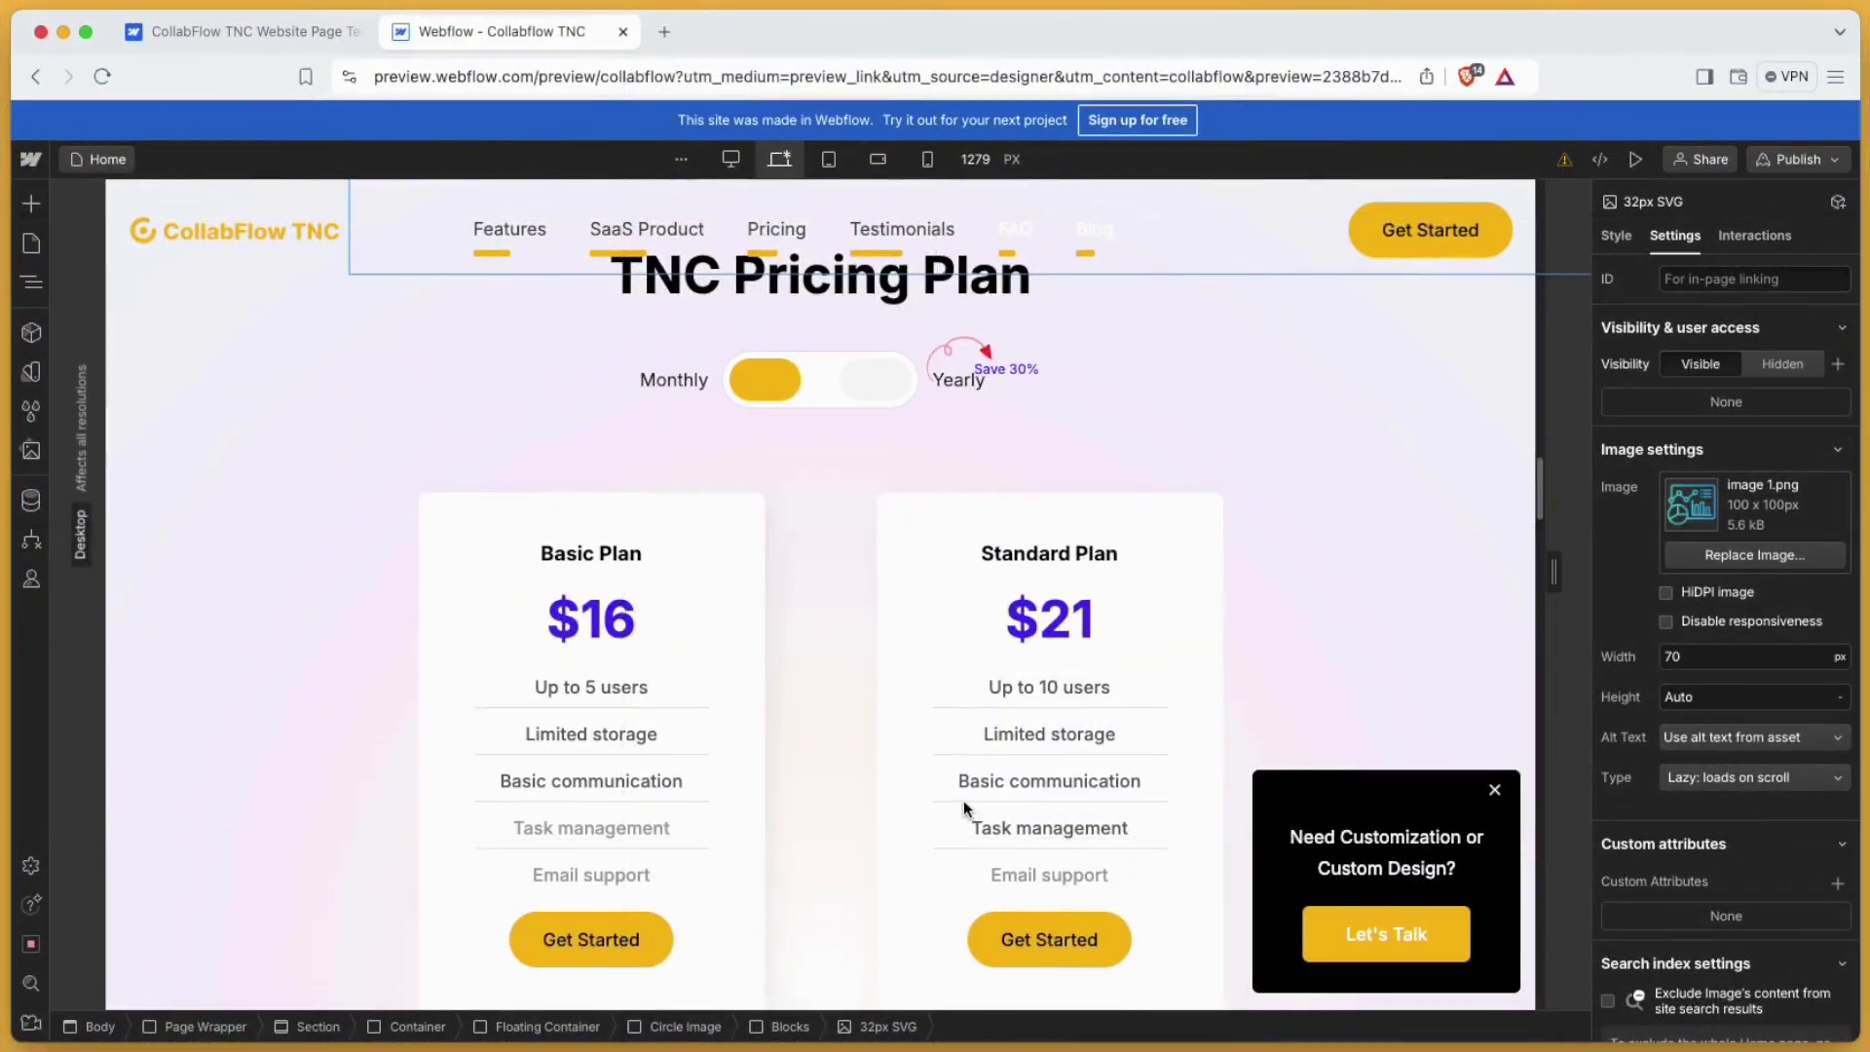
# Inspect the Basic Plan price's settings, trying Tab 2 as the pricing section's active tab and returning to Tab 1
pyautogui.click(607, 627)
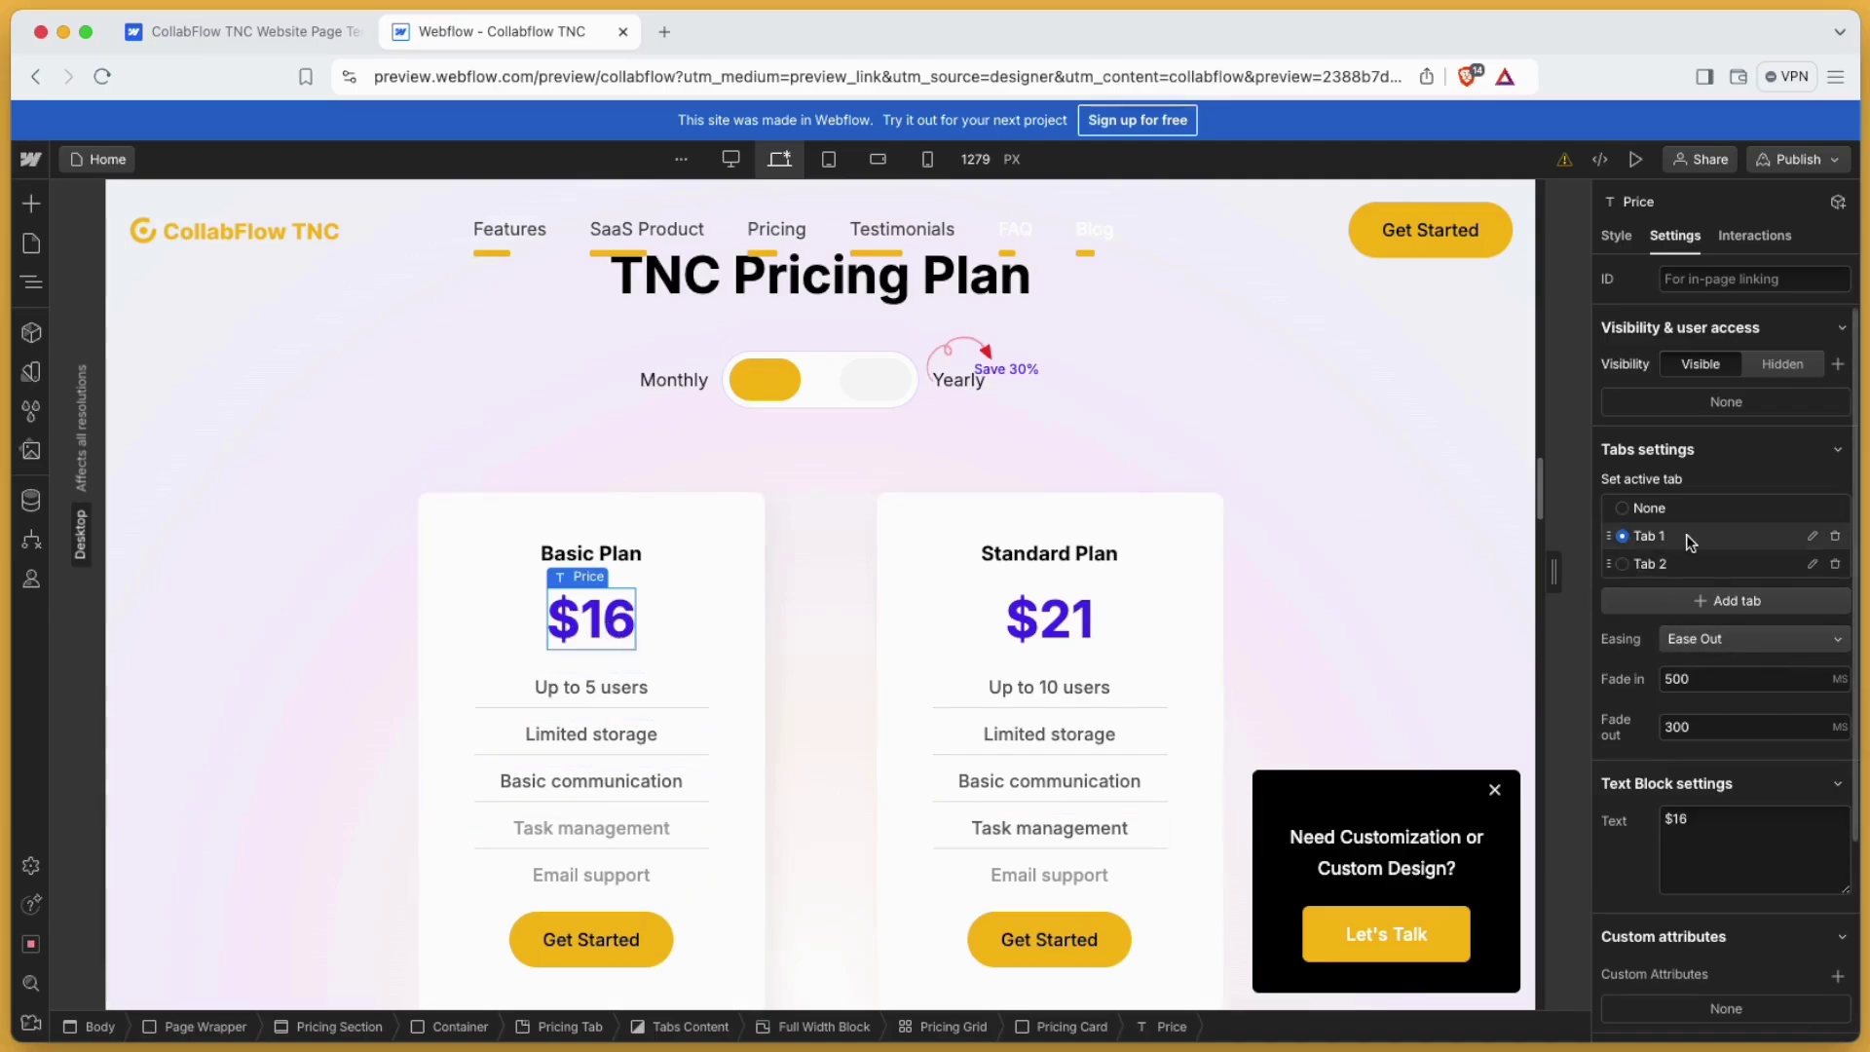
pyautogui.scroll(-1, 1698, 594)
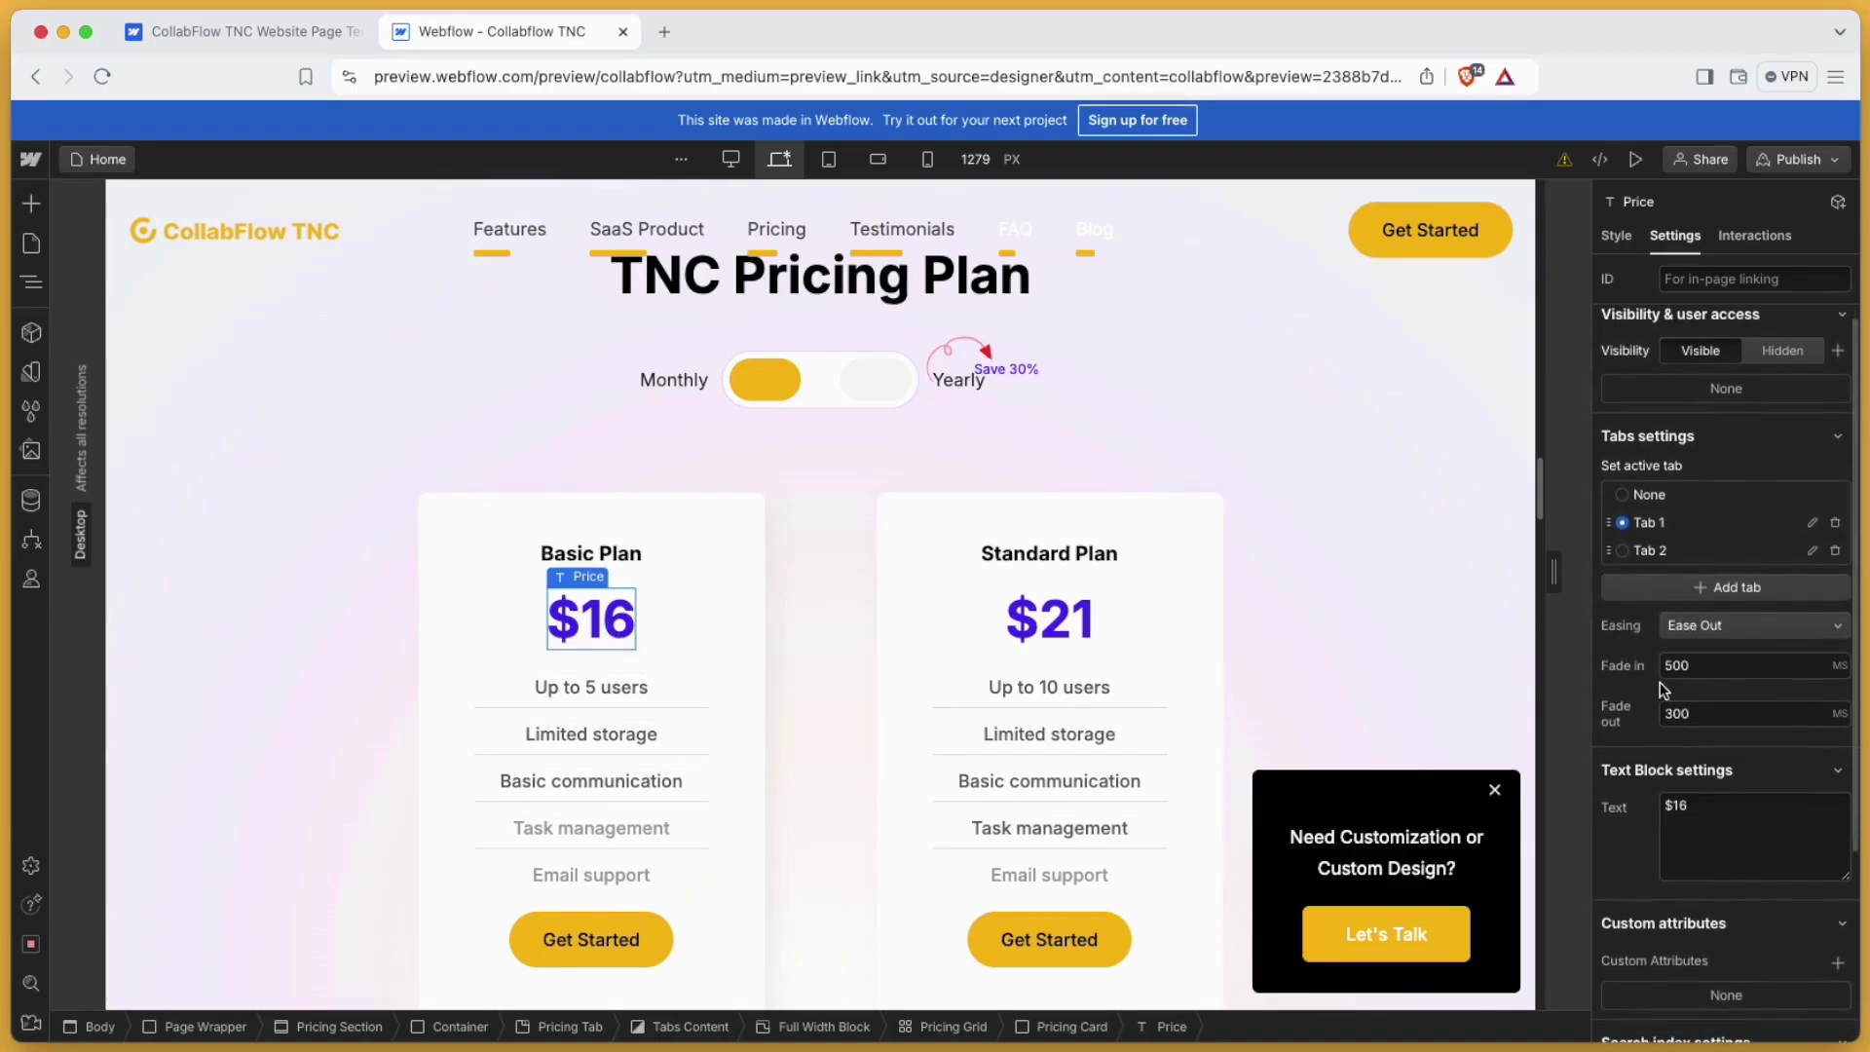
pyautogui.scroll(-2, 1753, 643)
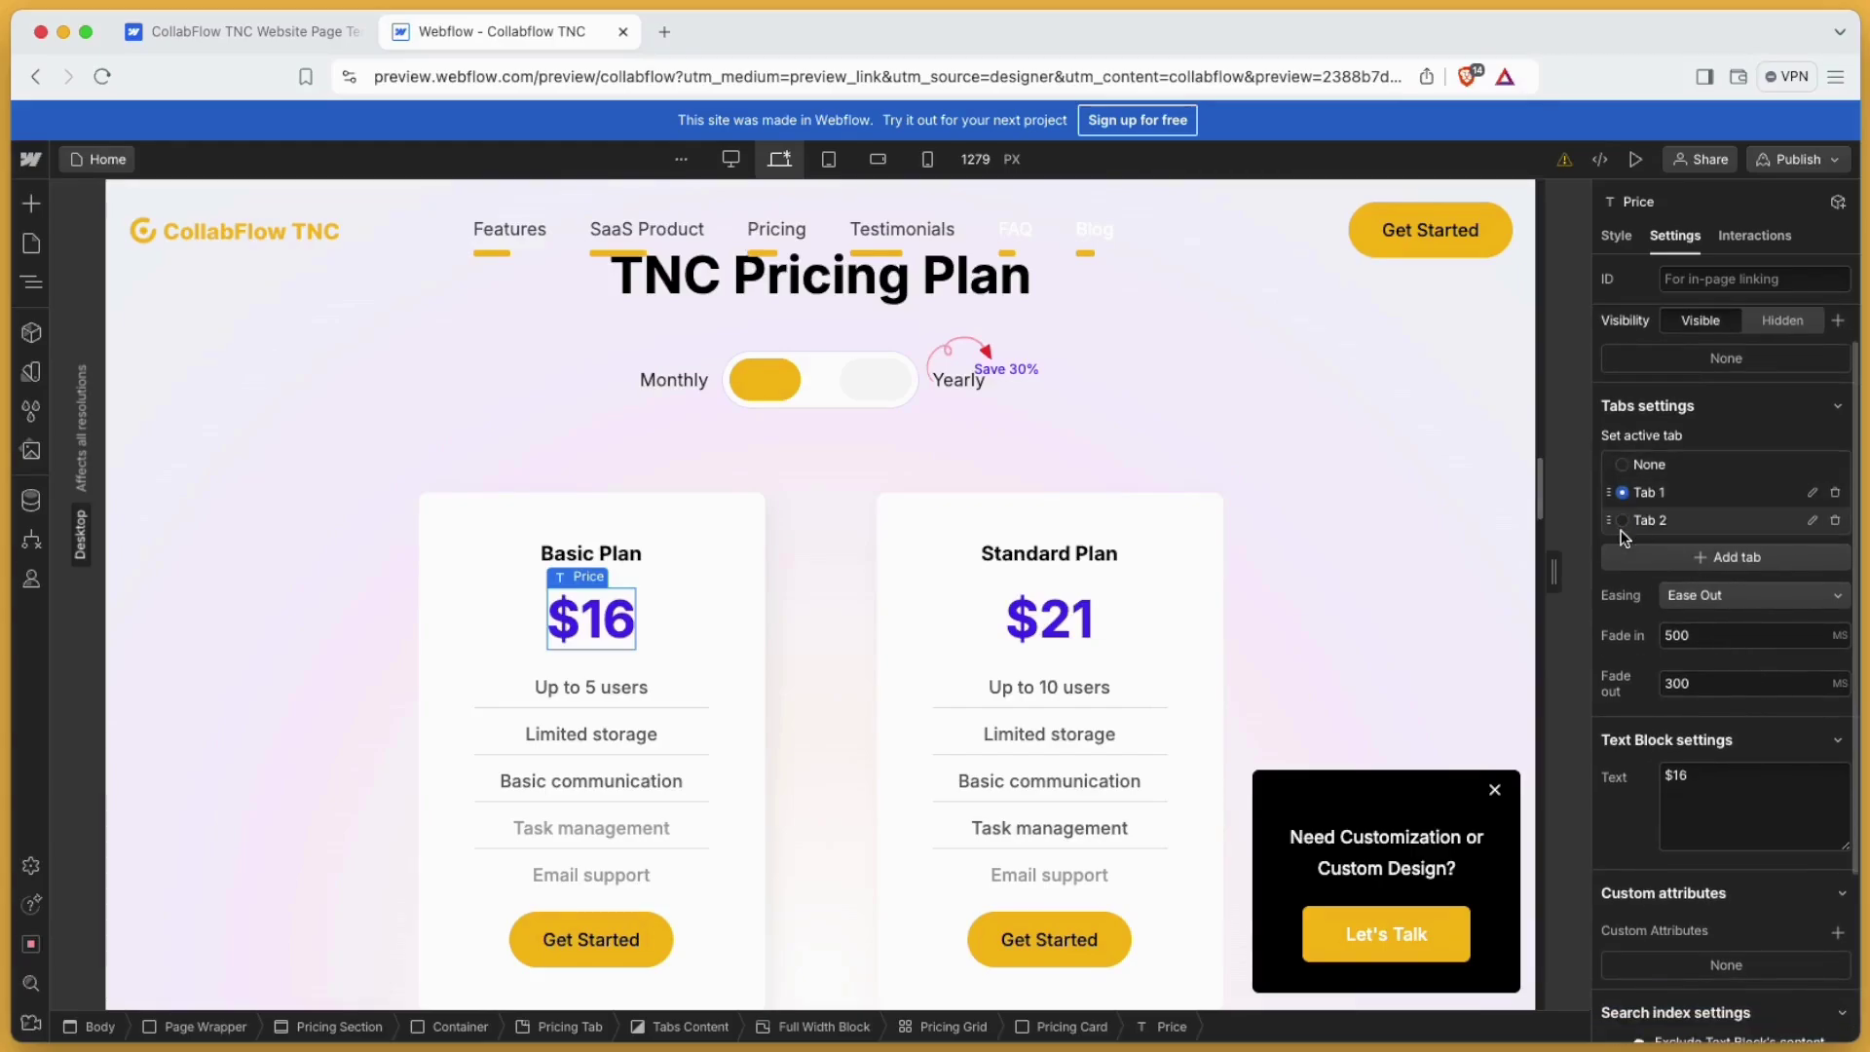
pyautogui.click(1623, 520)
pyautogui.click(1623, 492)
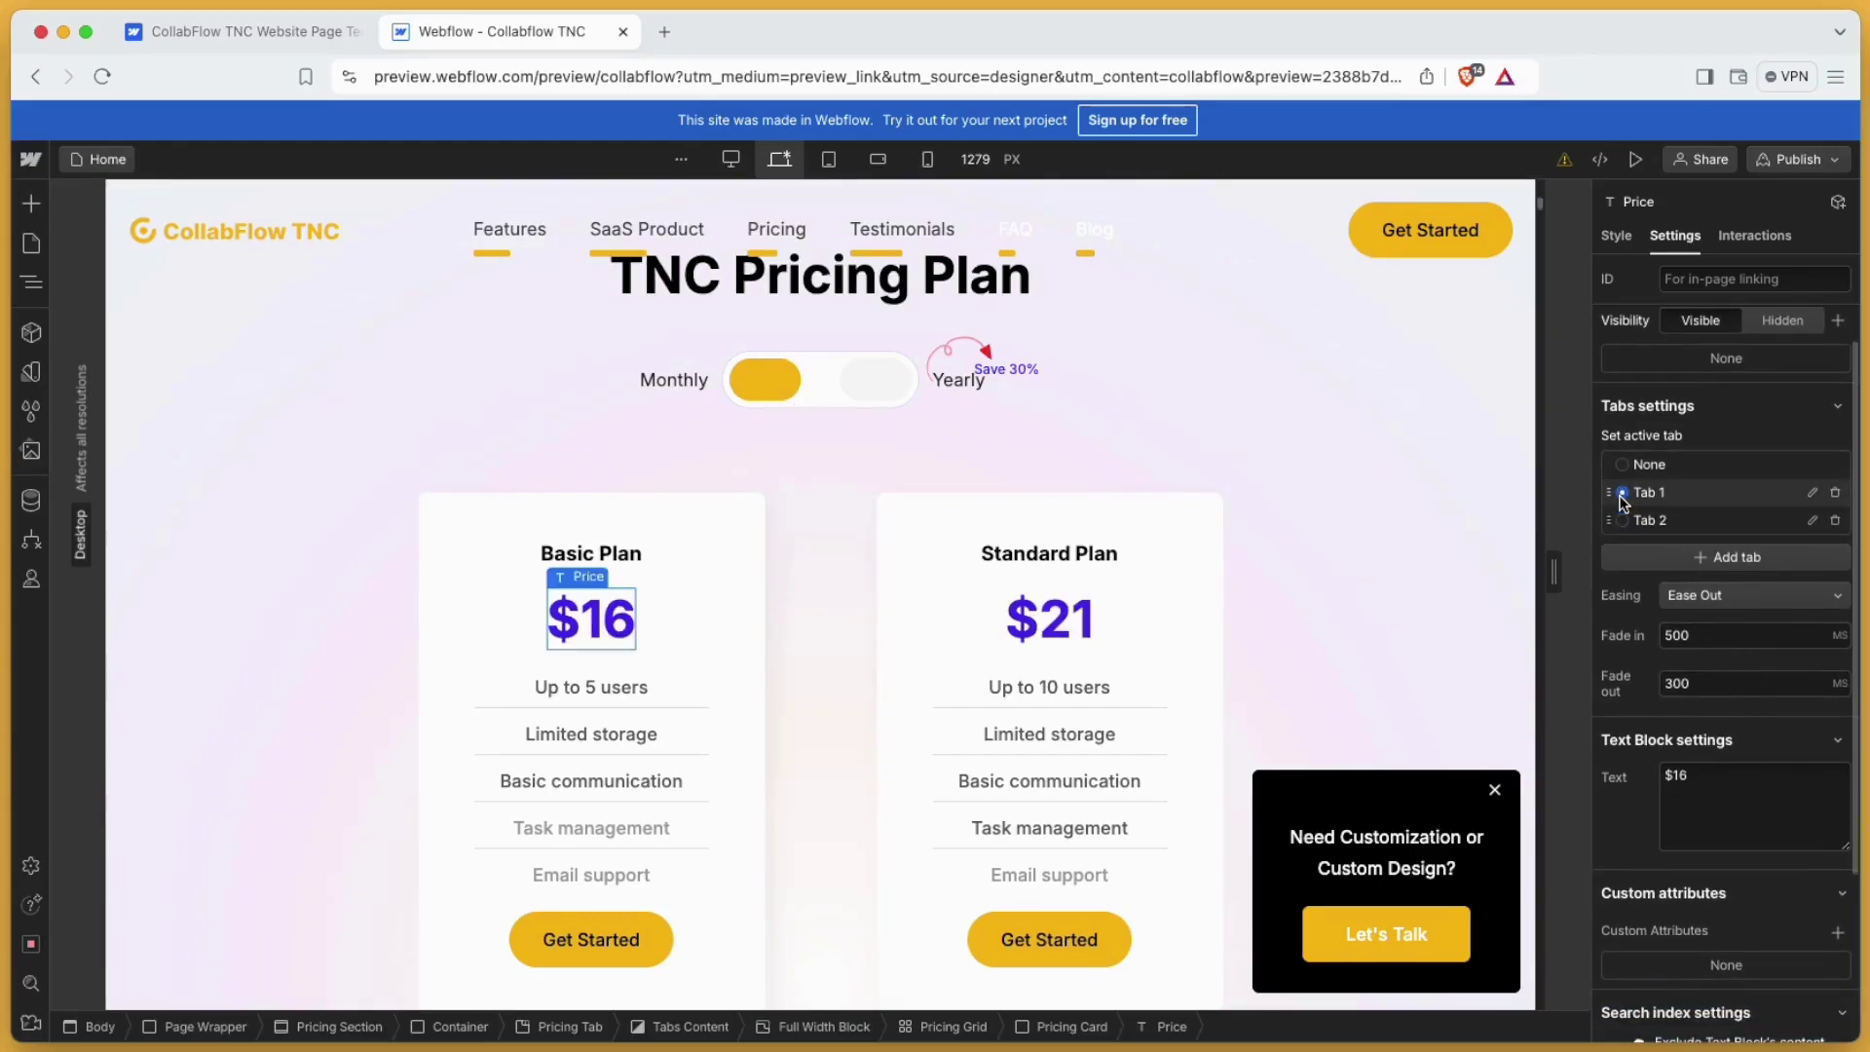
# Examine the heading settings of the first blog card's title and the image settings of its thumbnail
pyautogui.scroll(-2, 1725, 775)
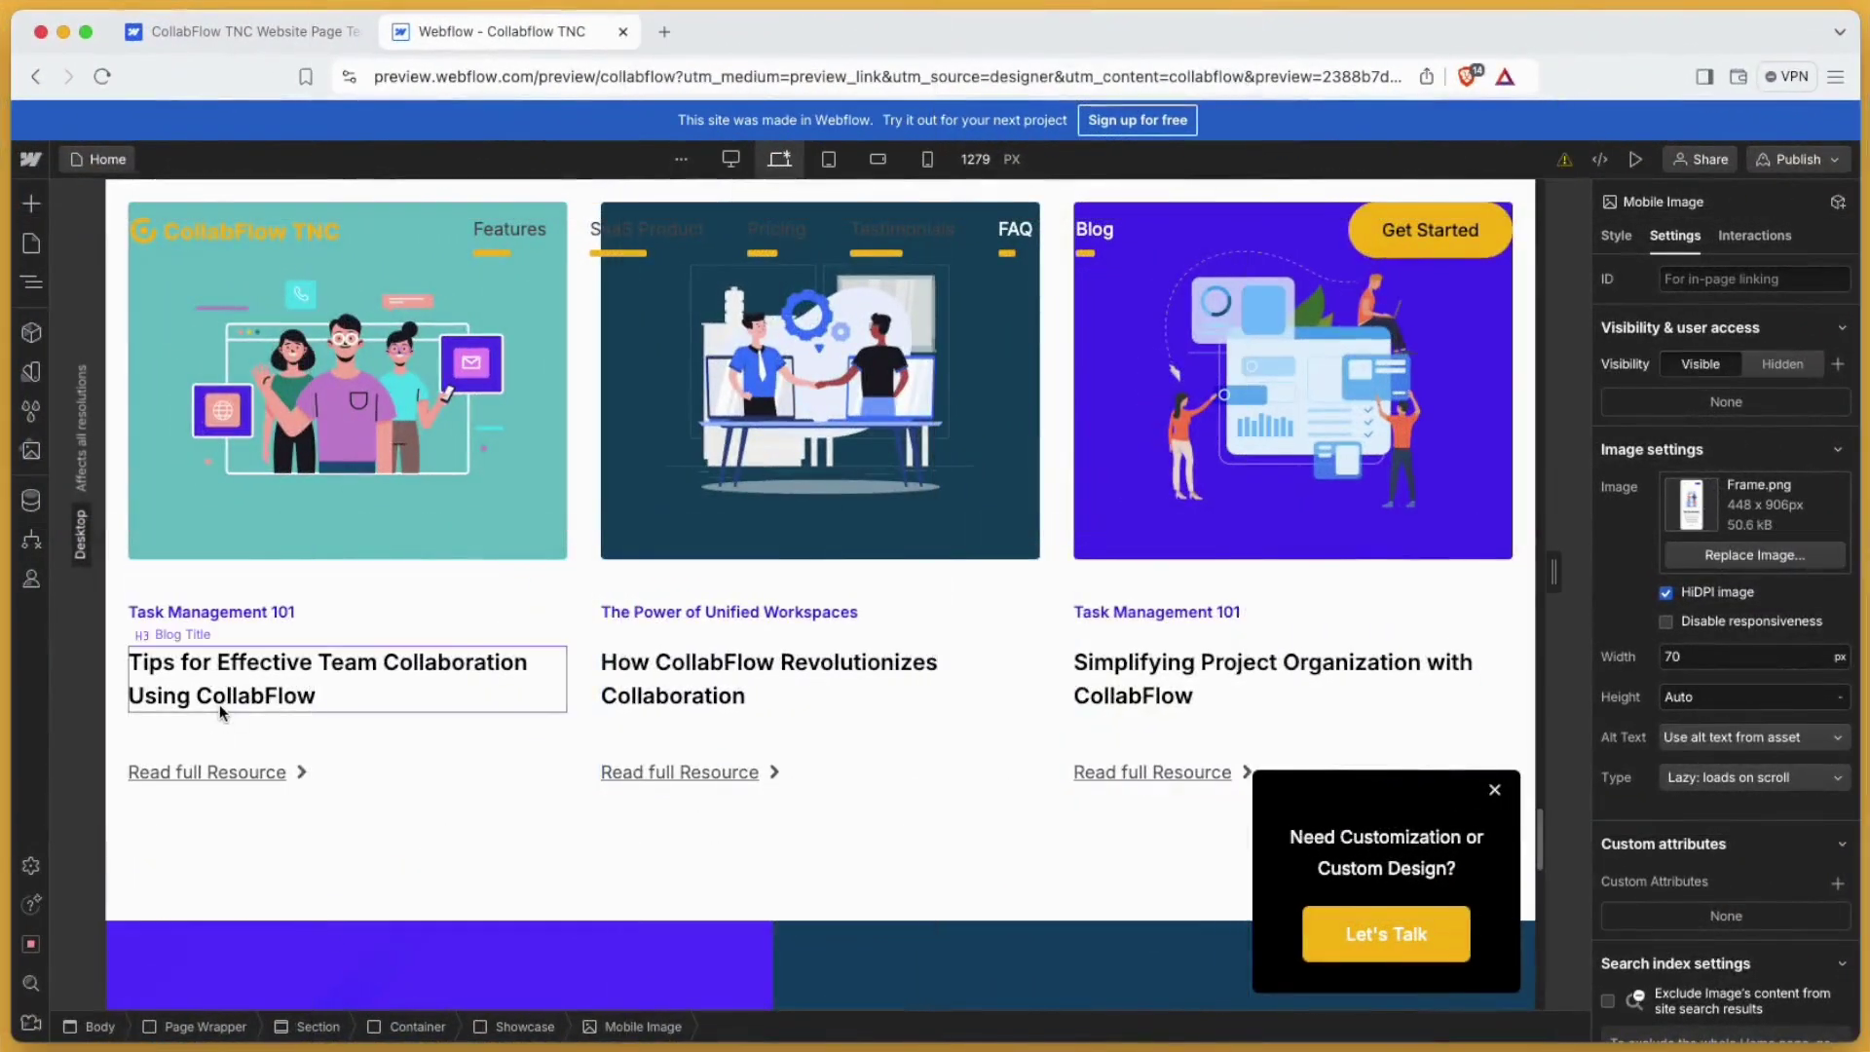
pyautogui.click(219, 704)
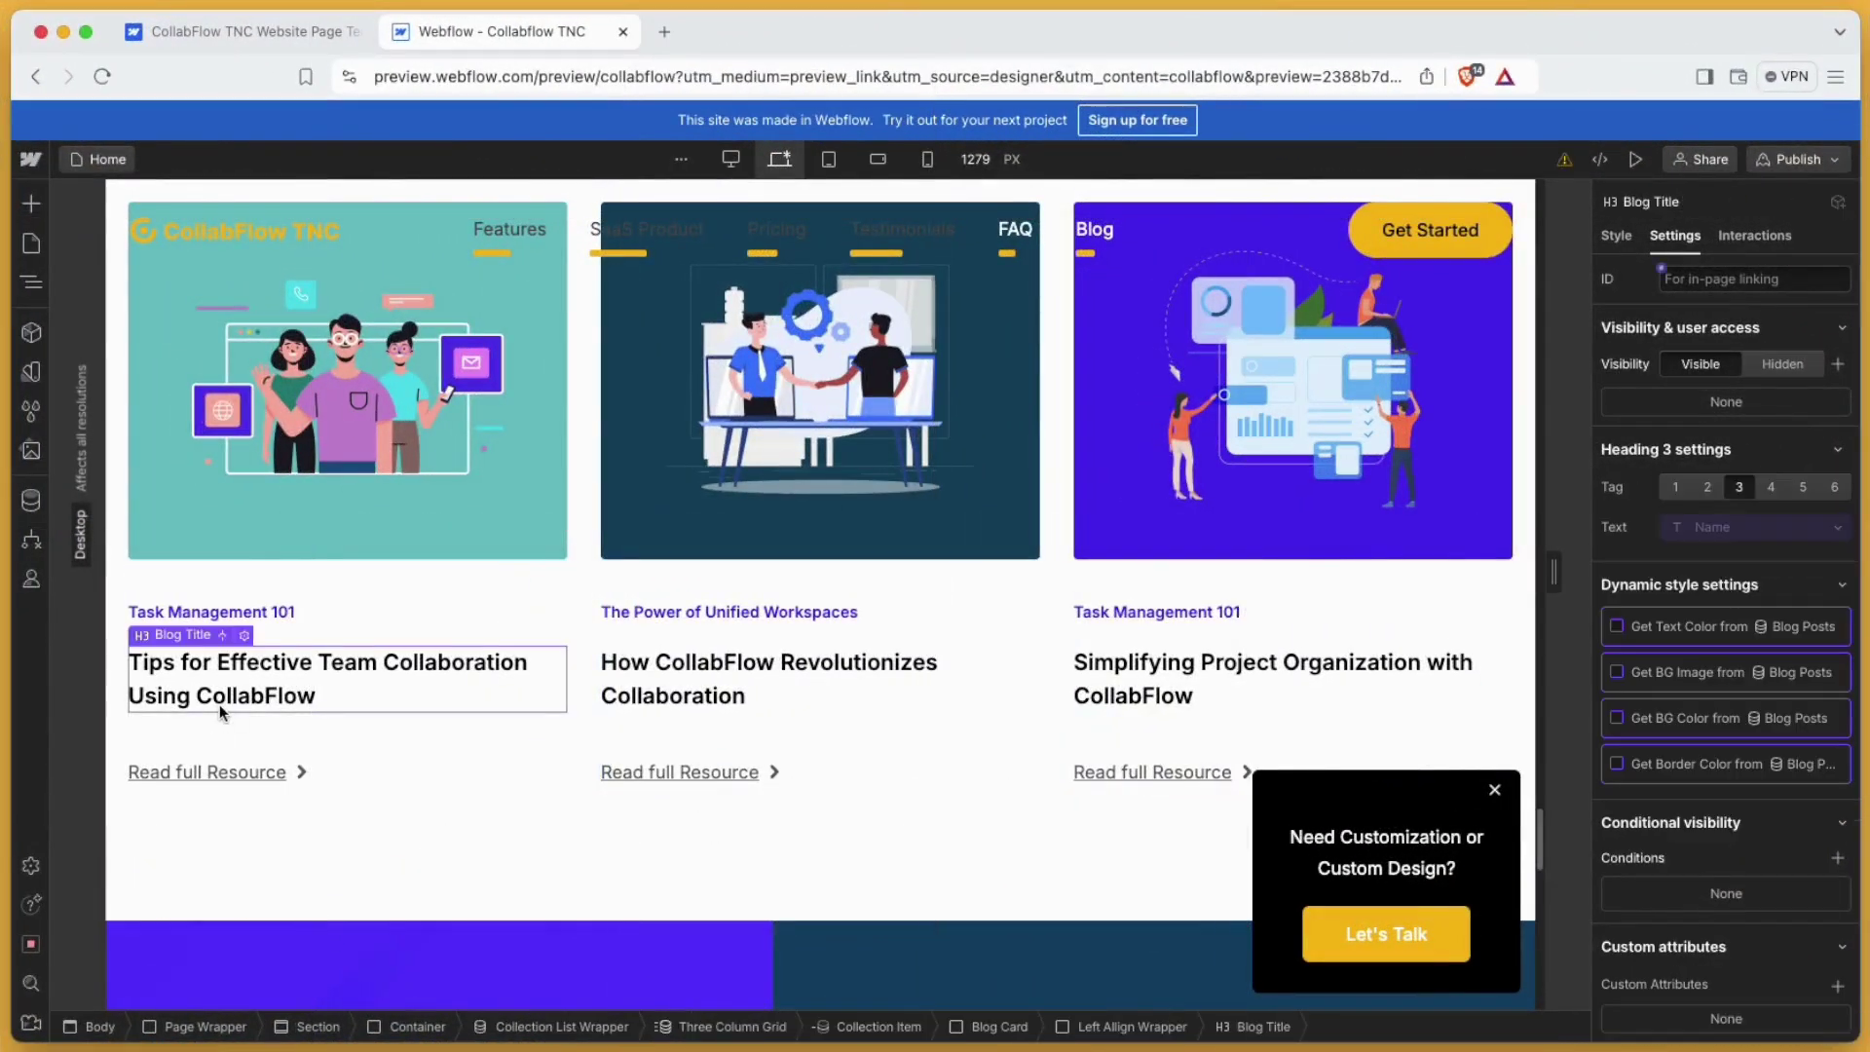
pyautogui.click(243, 533)
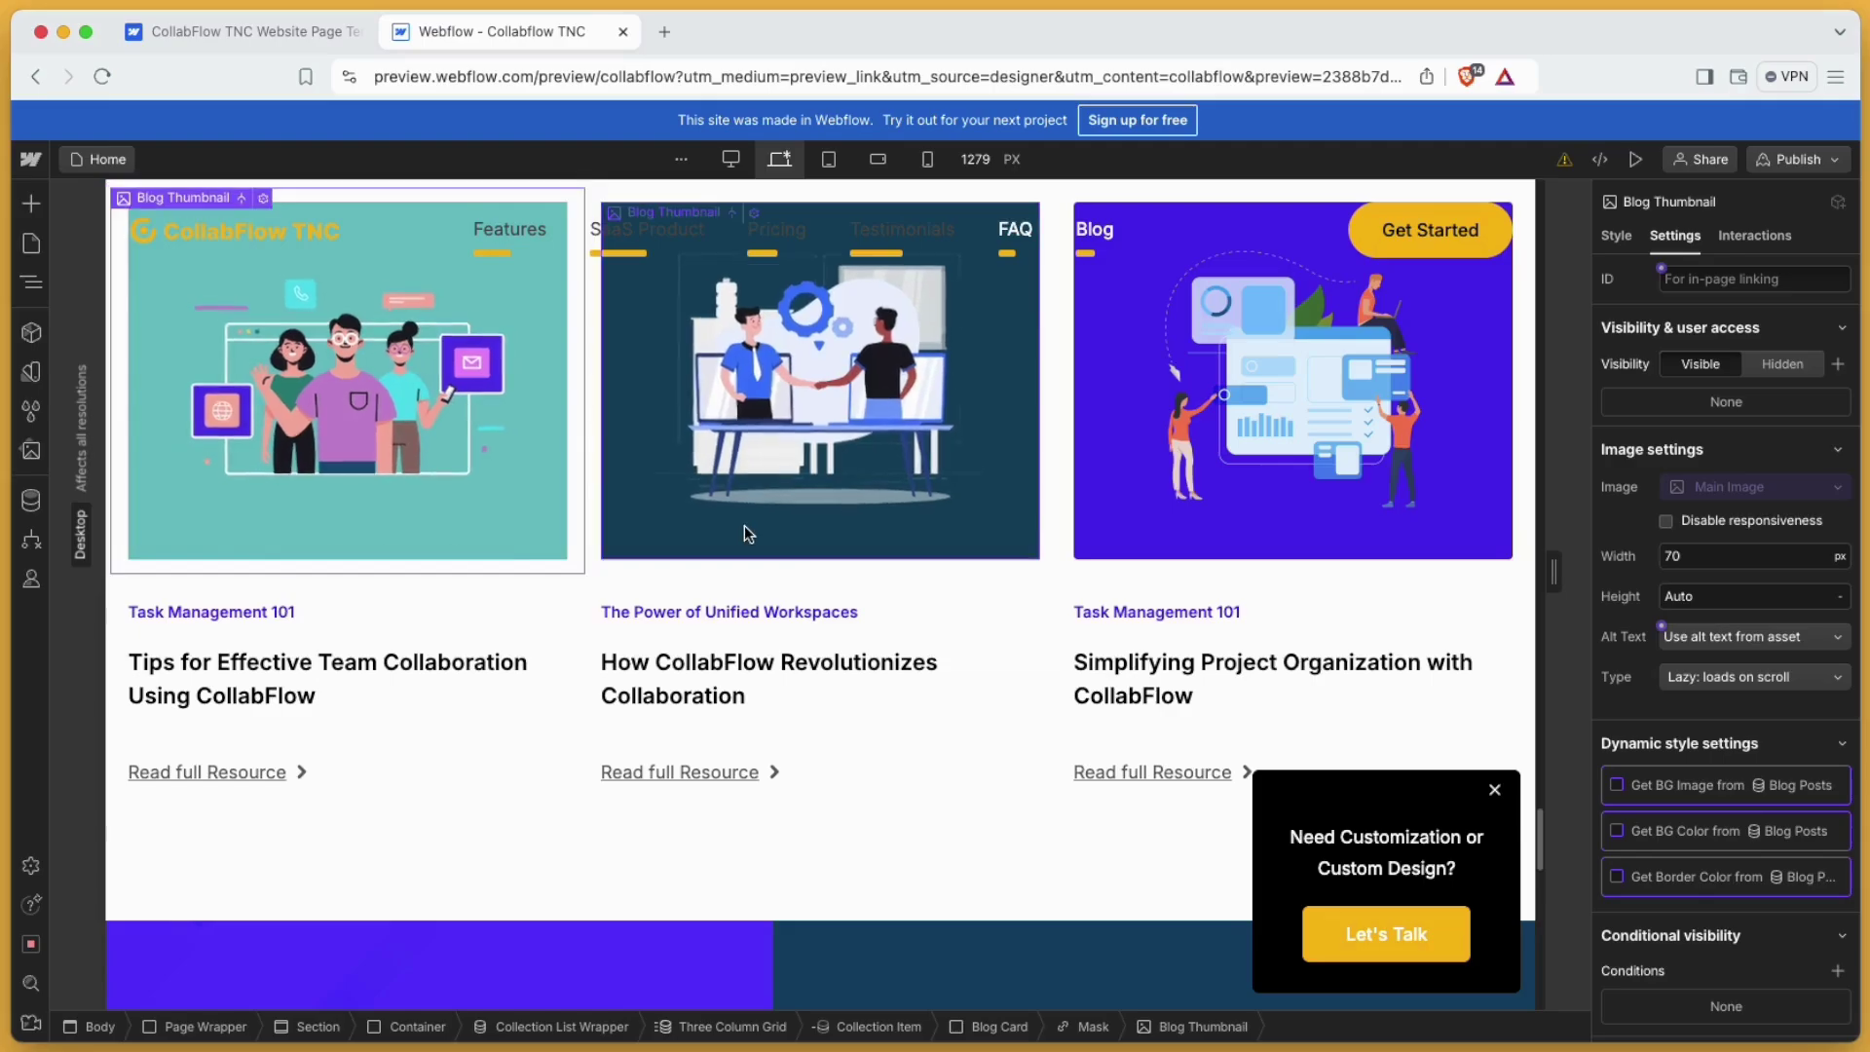
# Review the Blog Posts, Tags and Blog Categories collections in the CMS and return to the home page
pyautogui.click(35, 499)
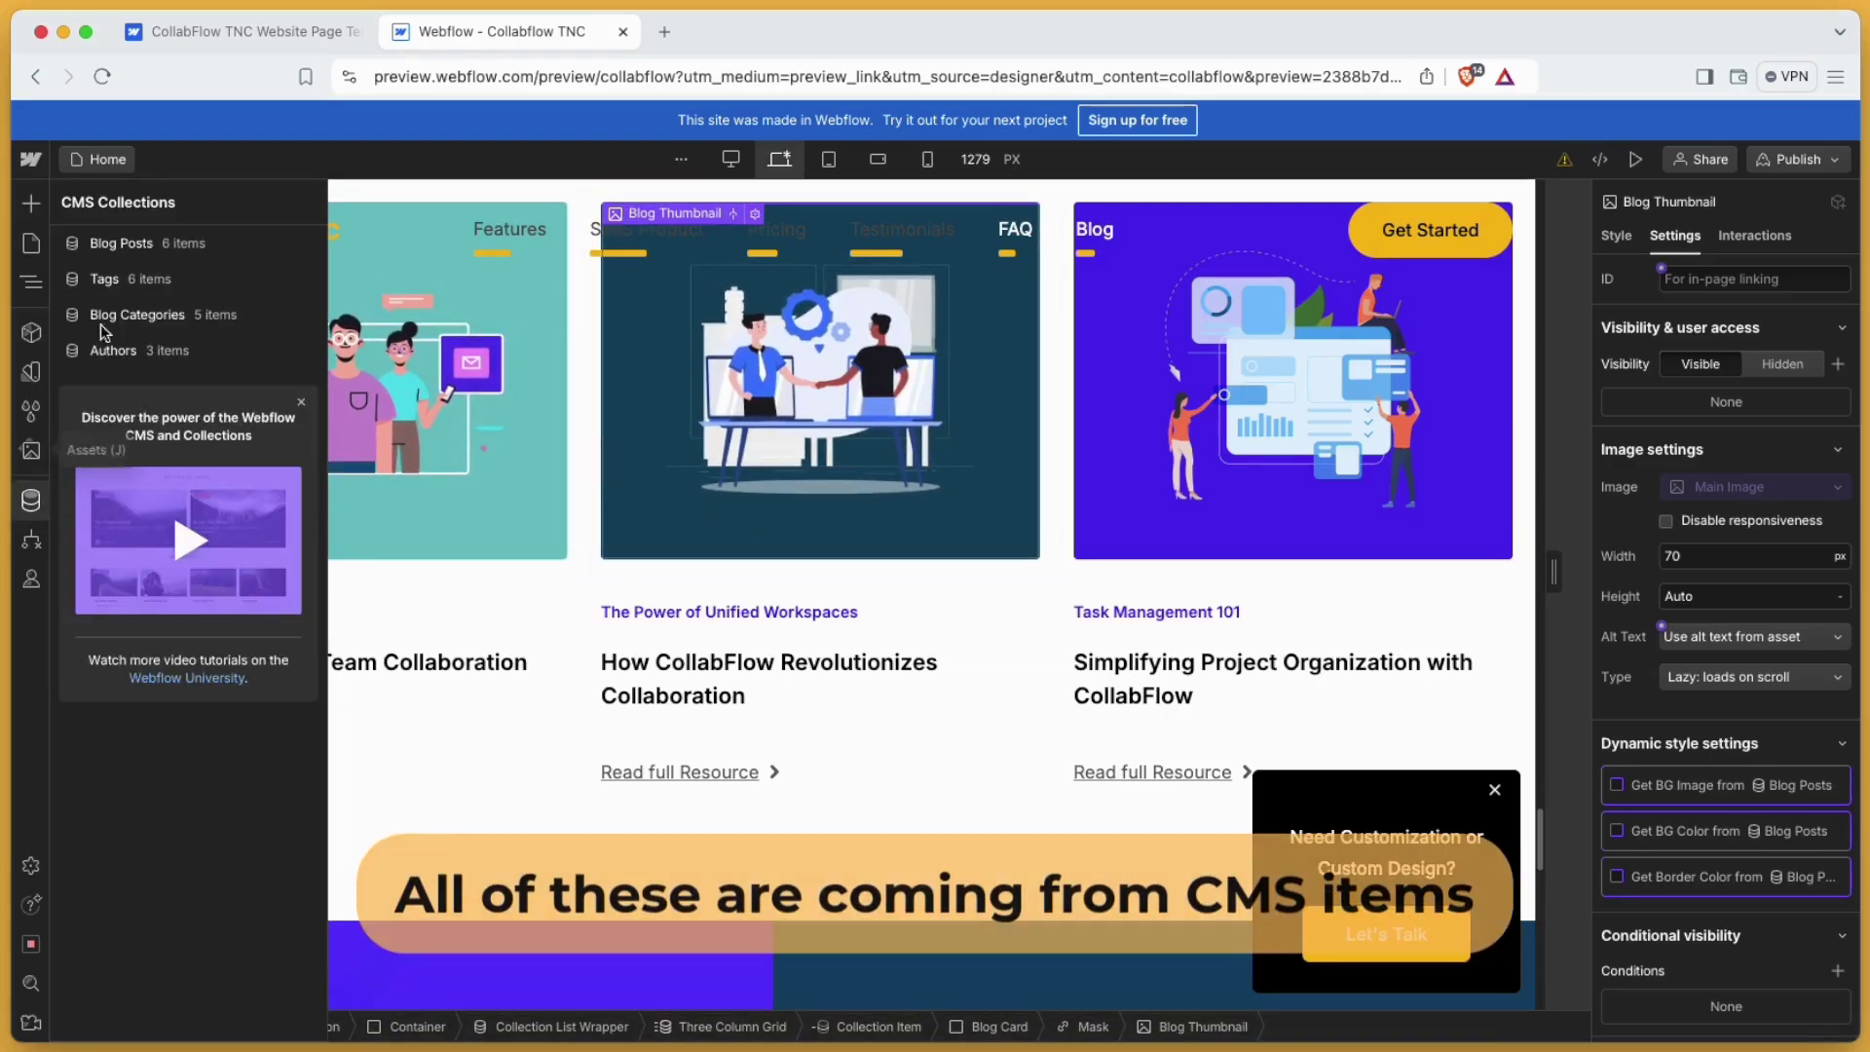
pyautogui.click(128, 246)
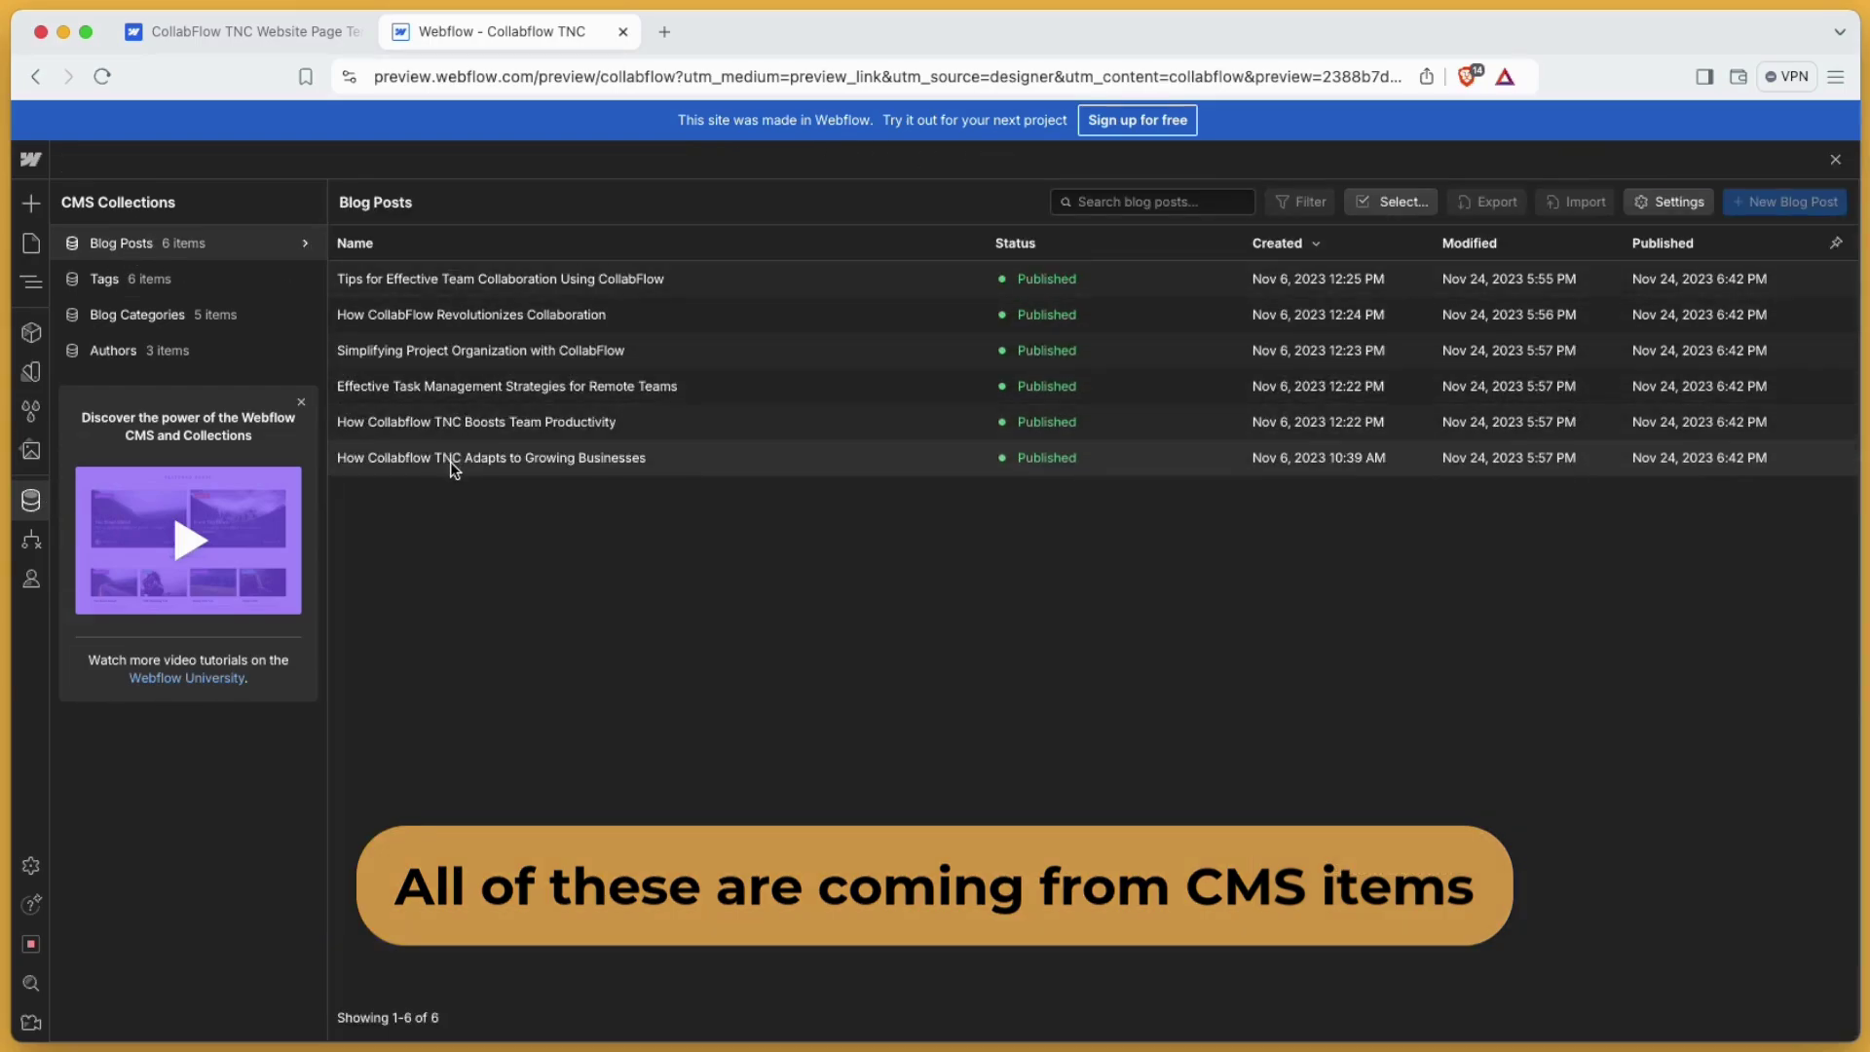
pyautogui.click(210, 280)
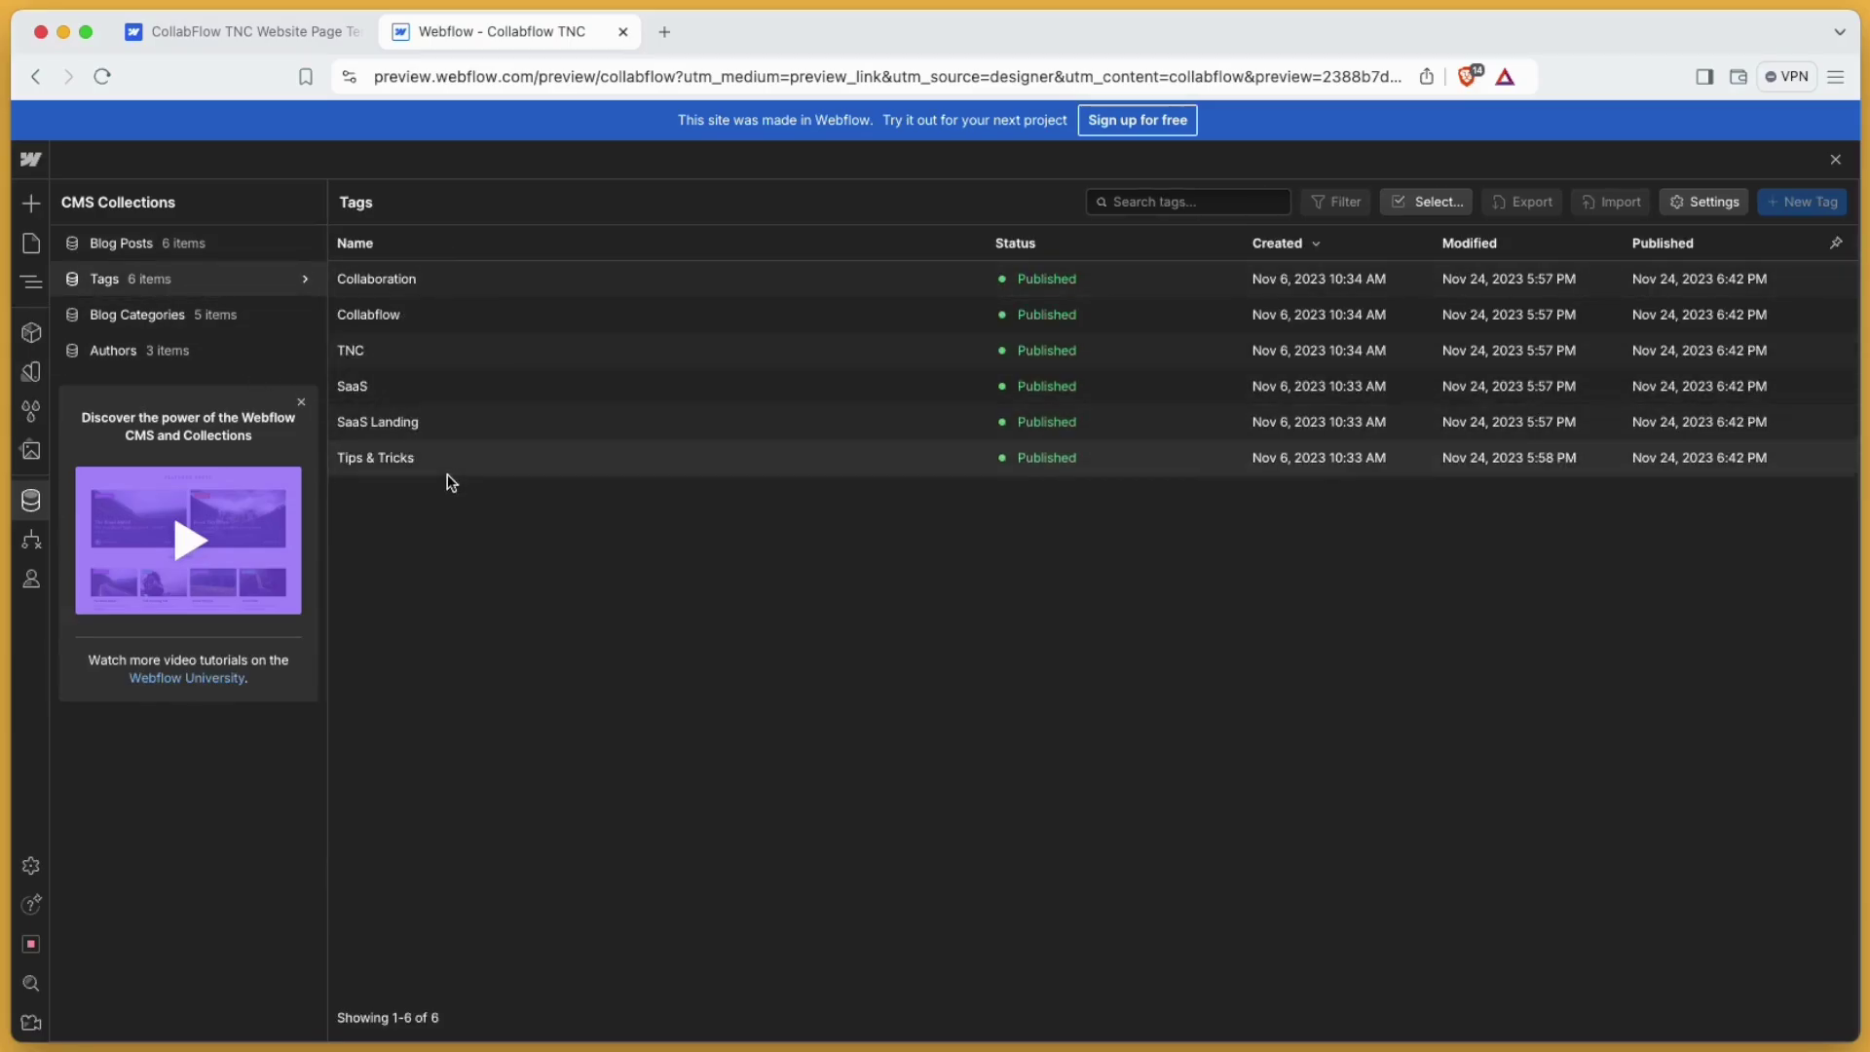
pyautogui.click(217, 316)
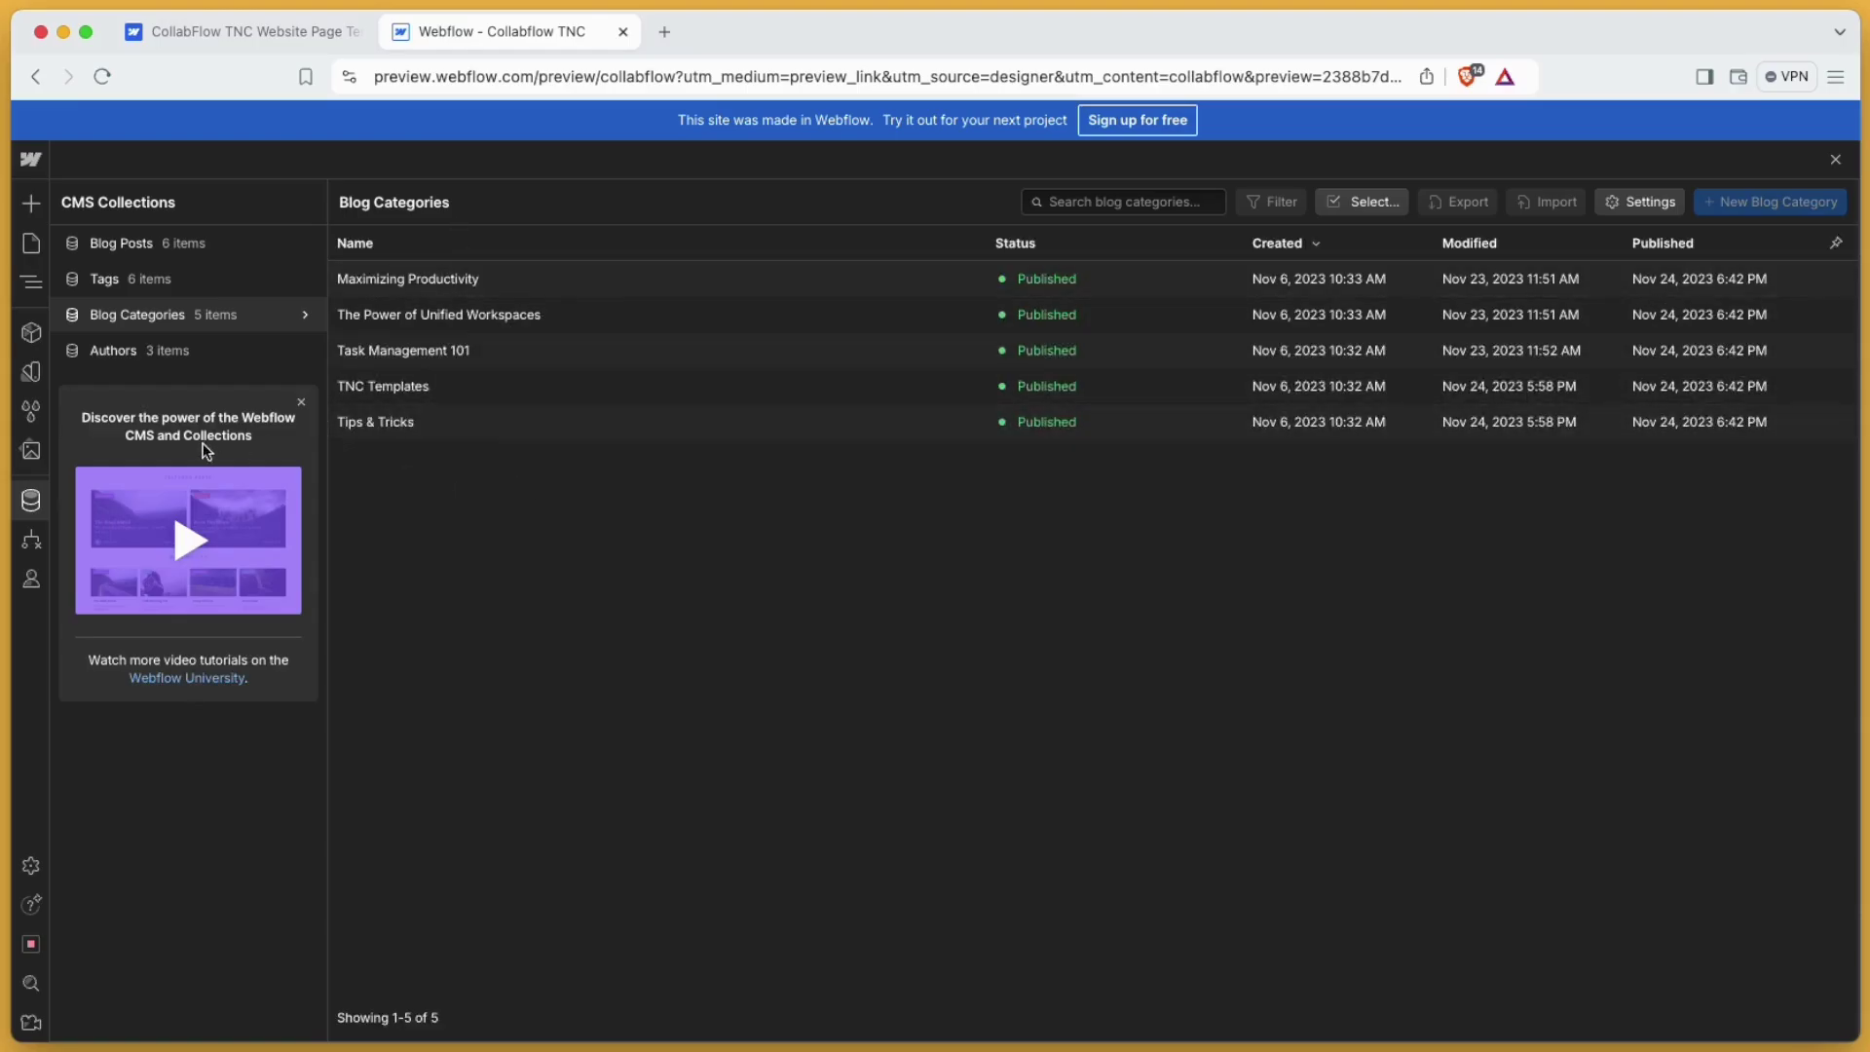
pyautogui.click(1831, 157)
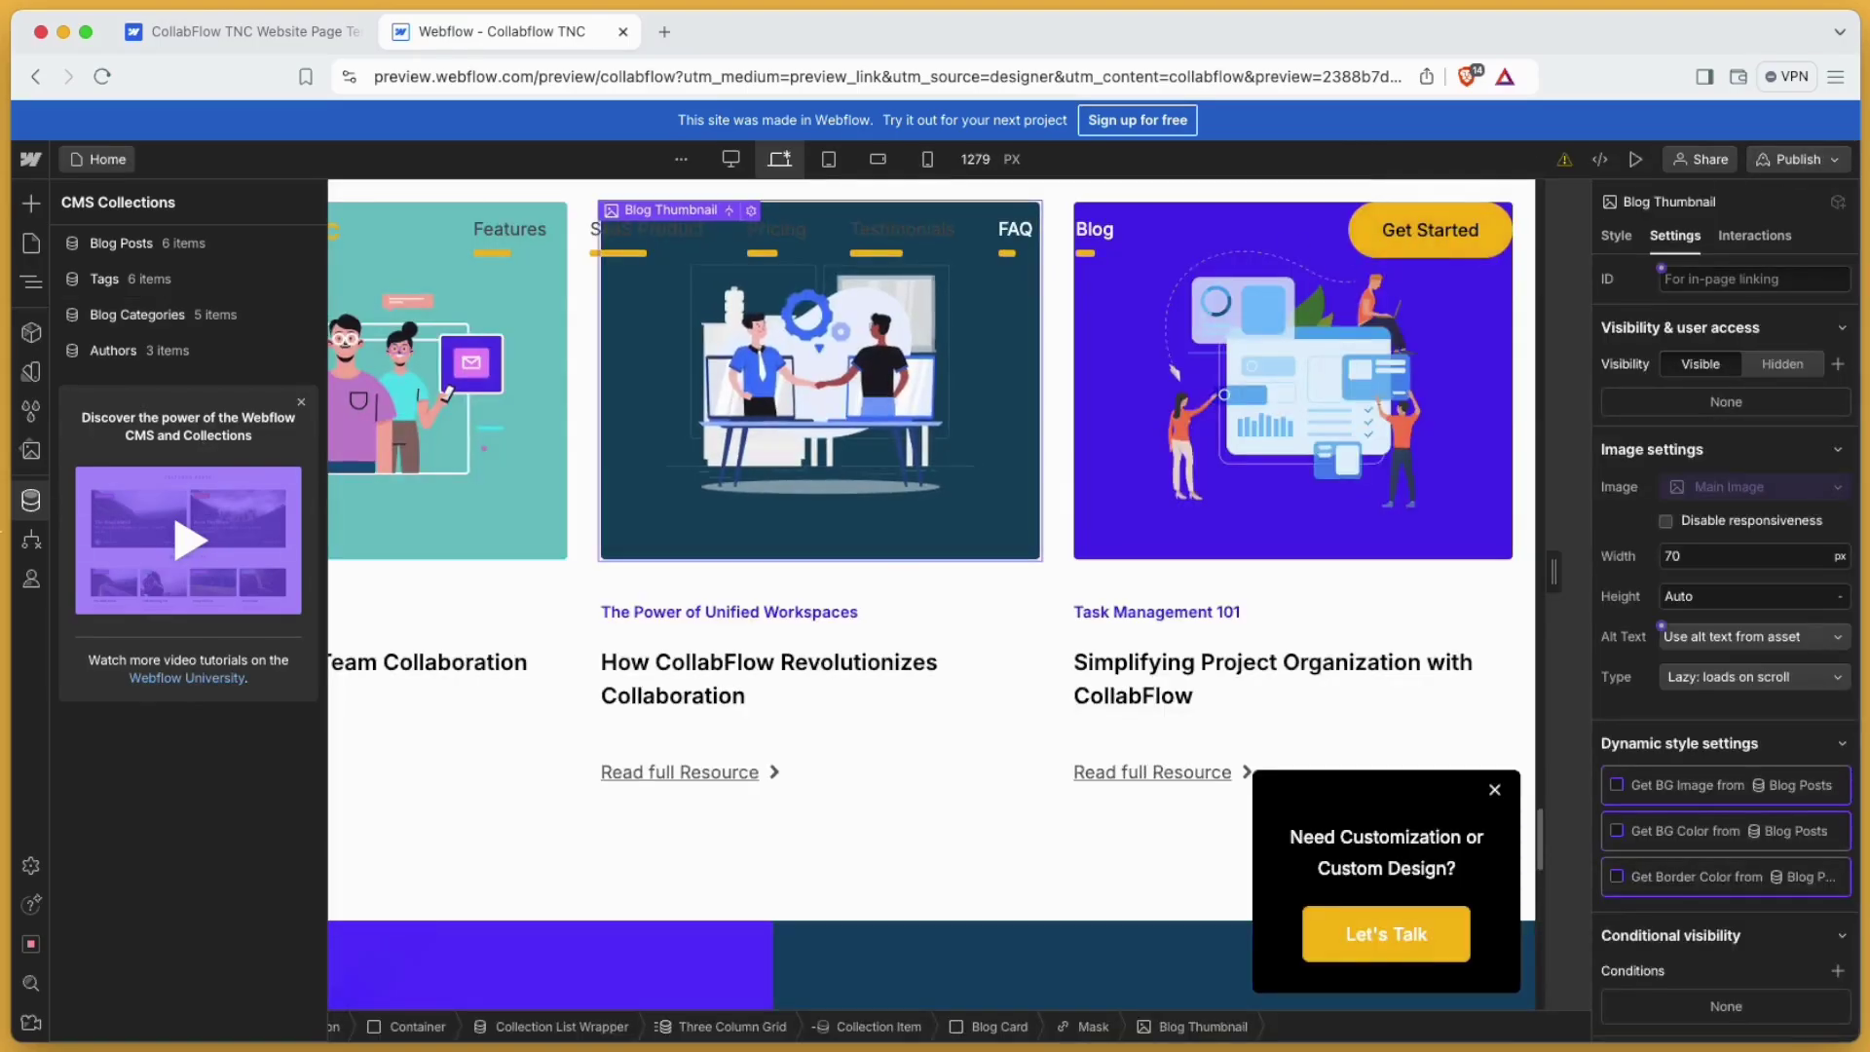
pyautogui.click(29, 500)
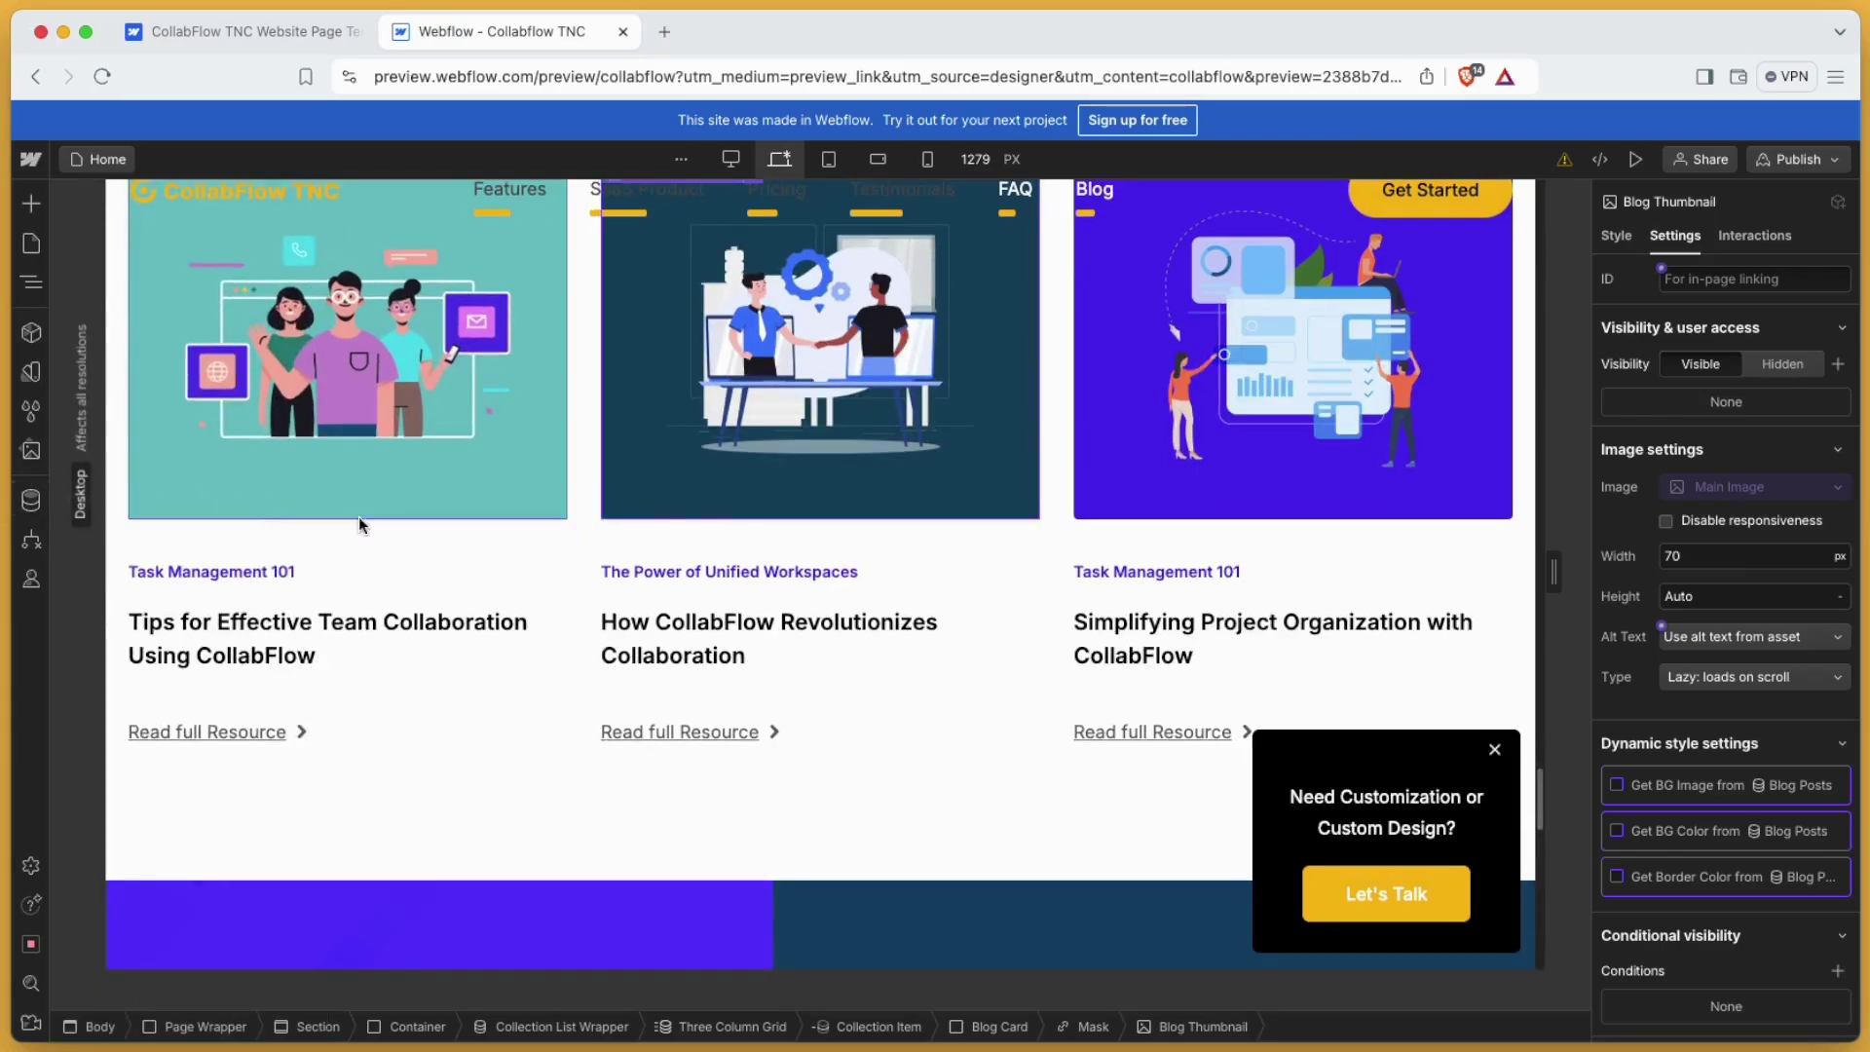
# Examine the image settings of the Get Started Today banner picture and of the logo inside the footer component
pyautogui.scroll(-6, 734, 552)
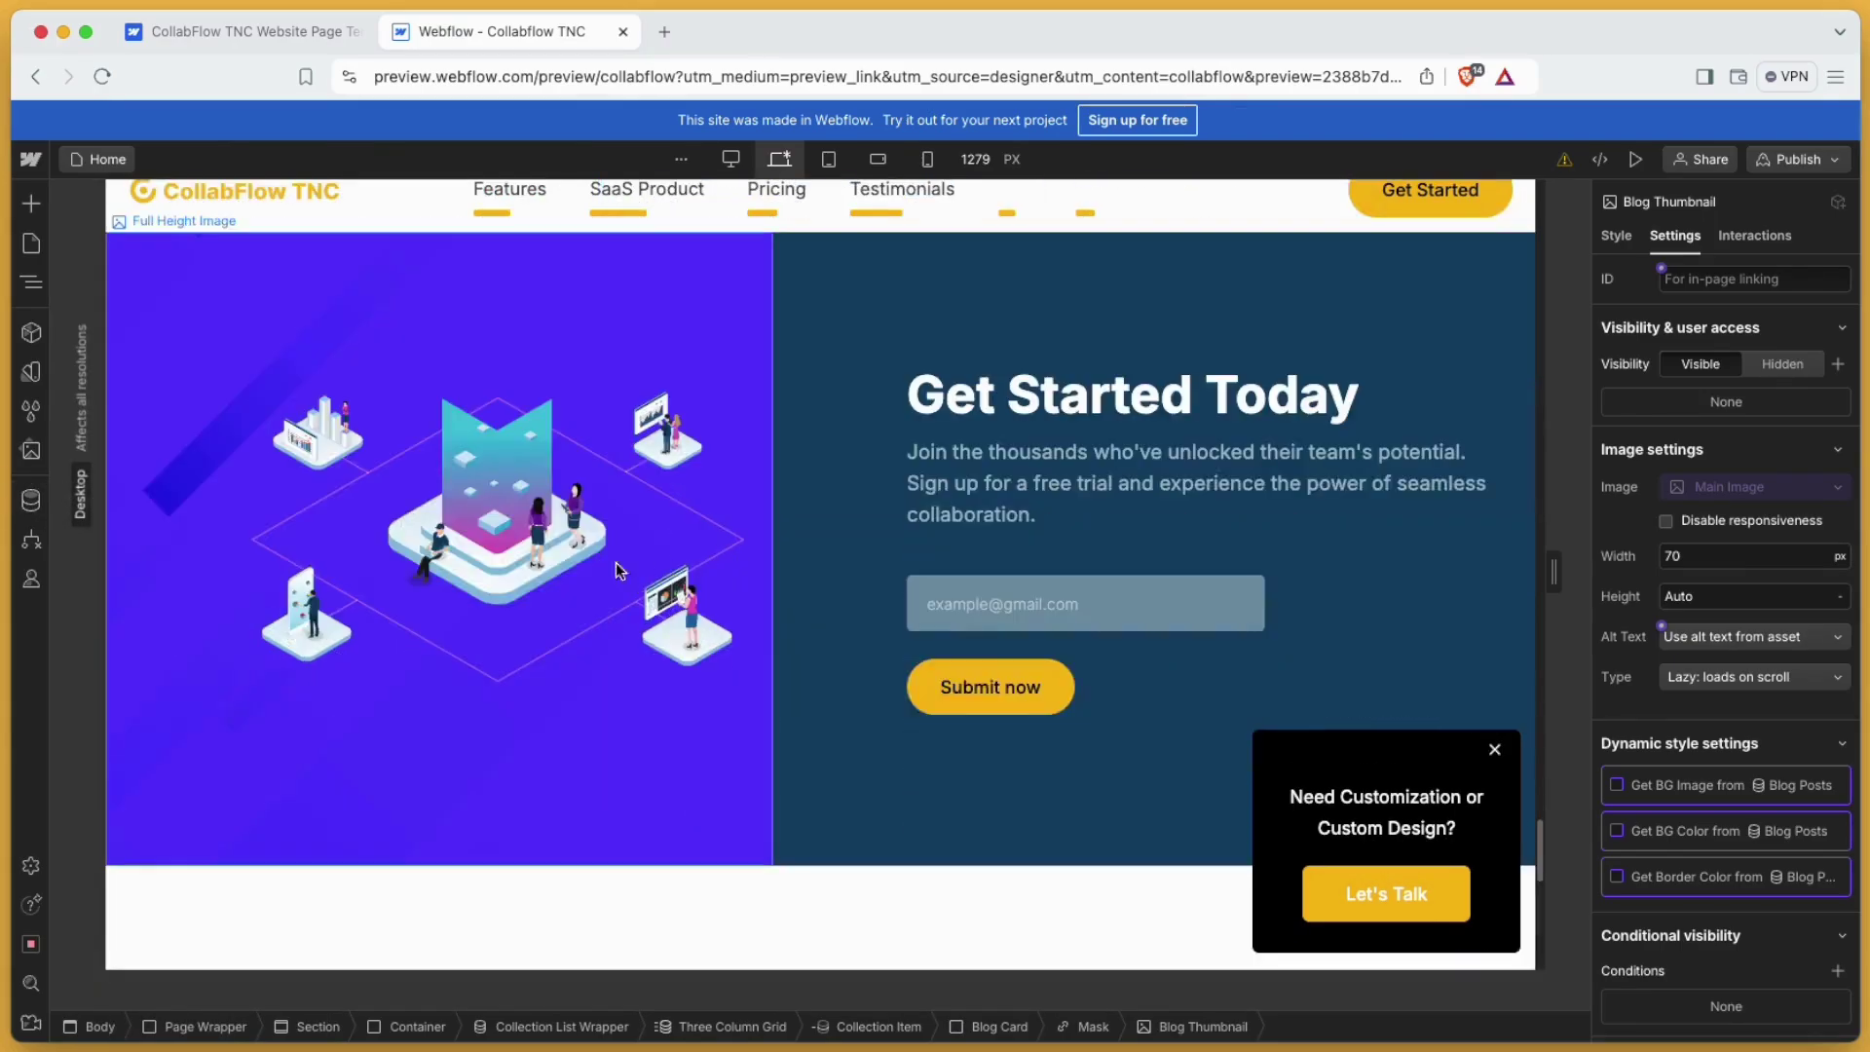
pyautogui.click(547, 575)
pyautogui.scroll(-10, 897, 599)
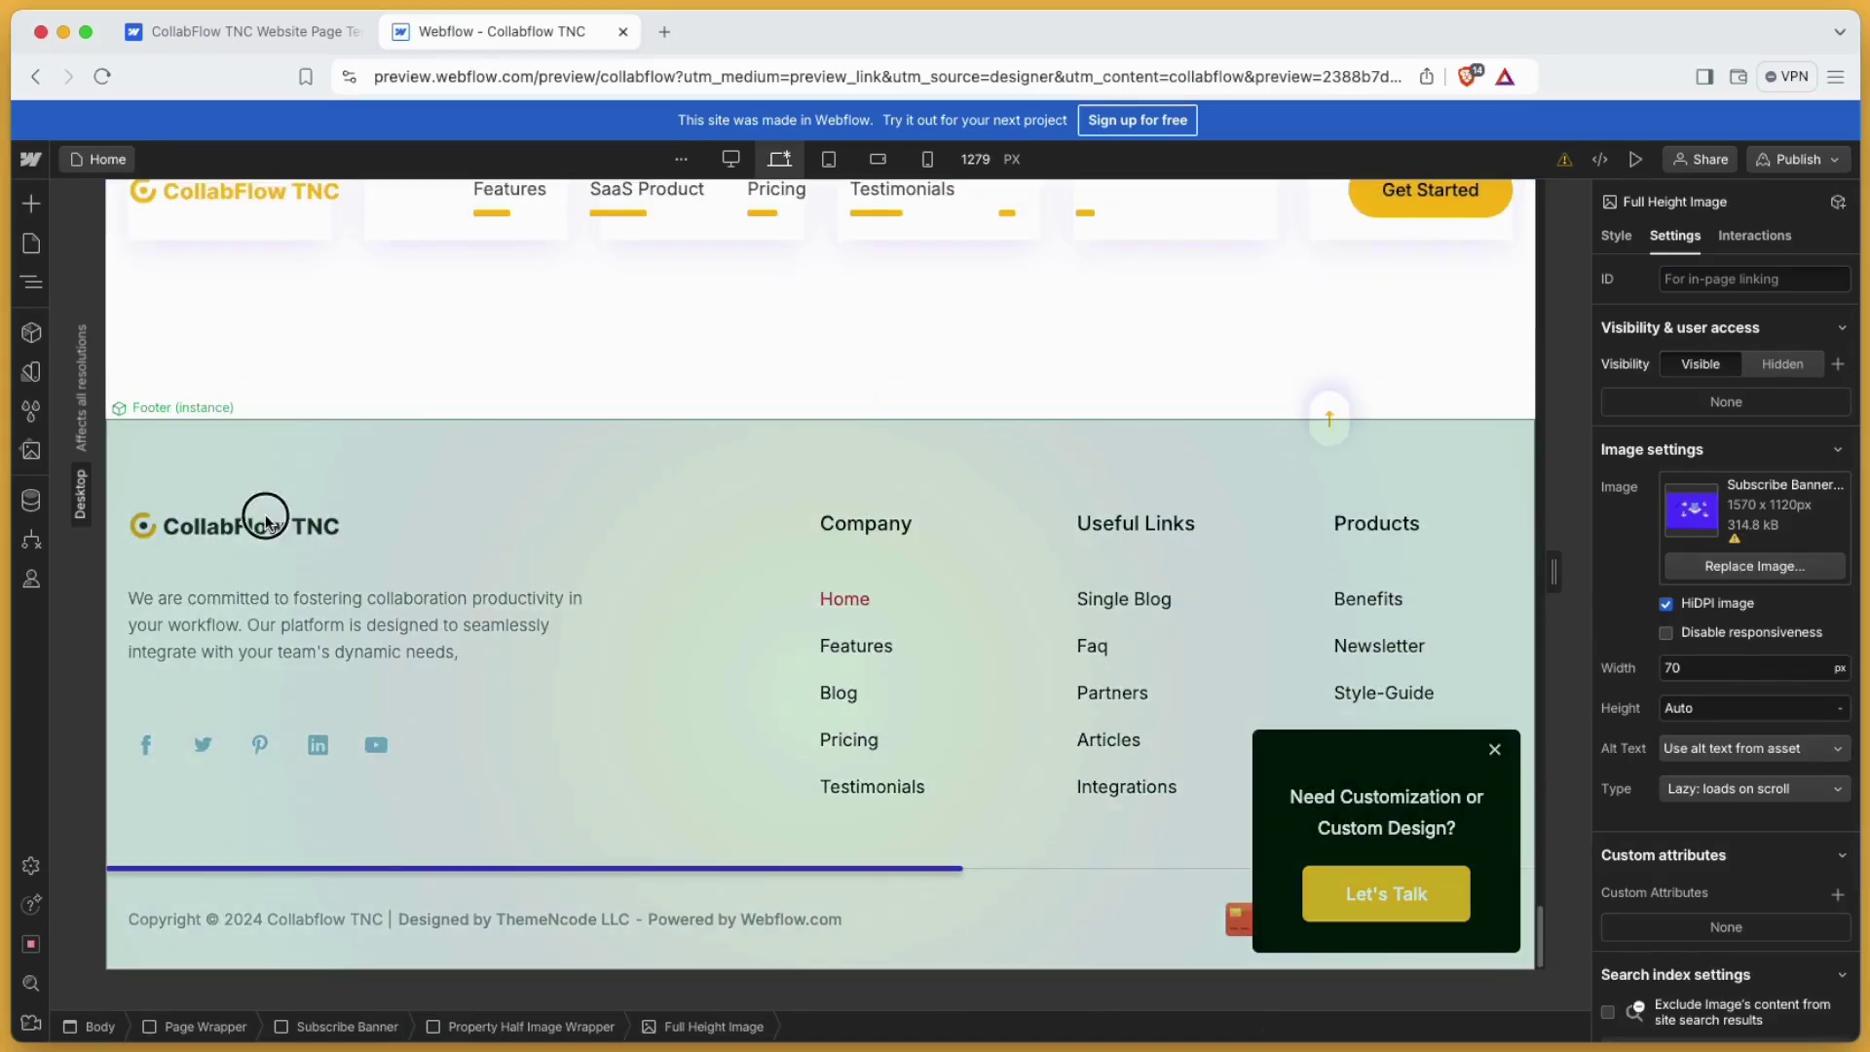
pyautogui.doubleClick(265, 521)
pyautogui.click(238, 527)
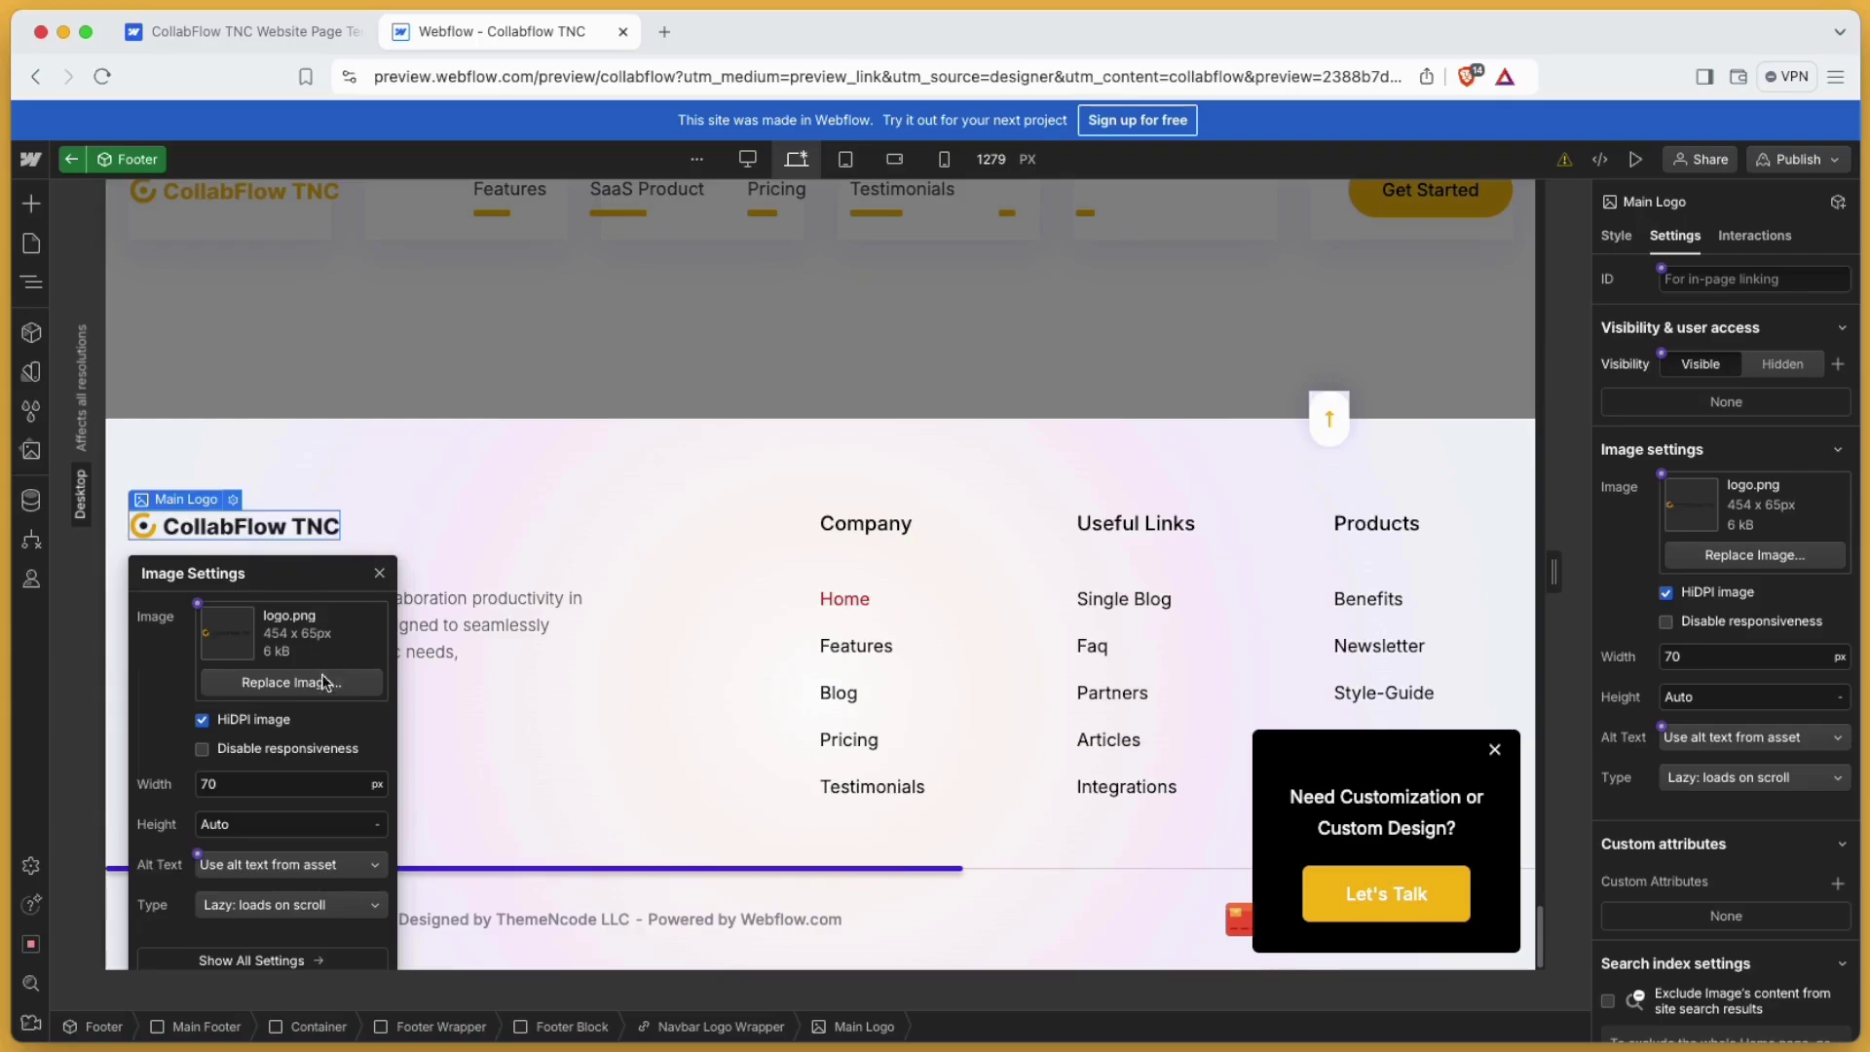
pyautogui.click(380, 572)
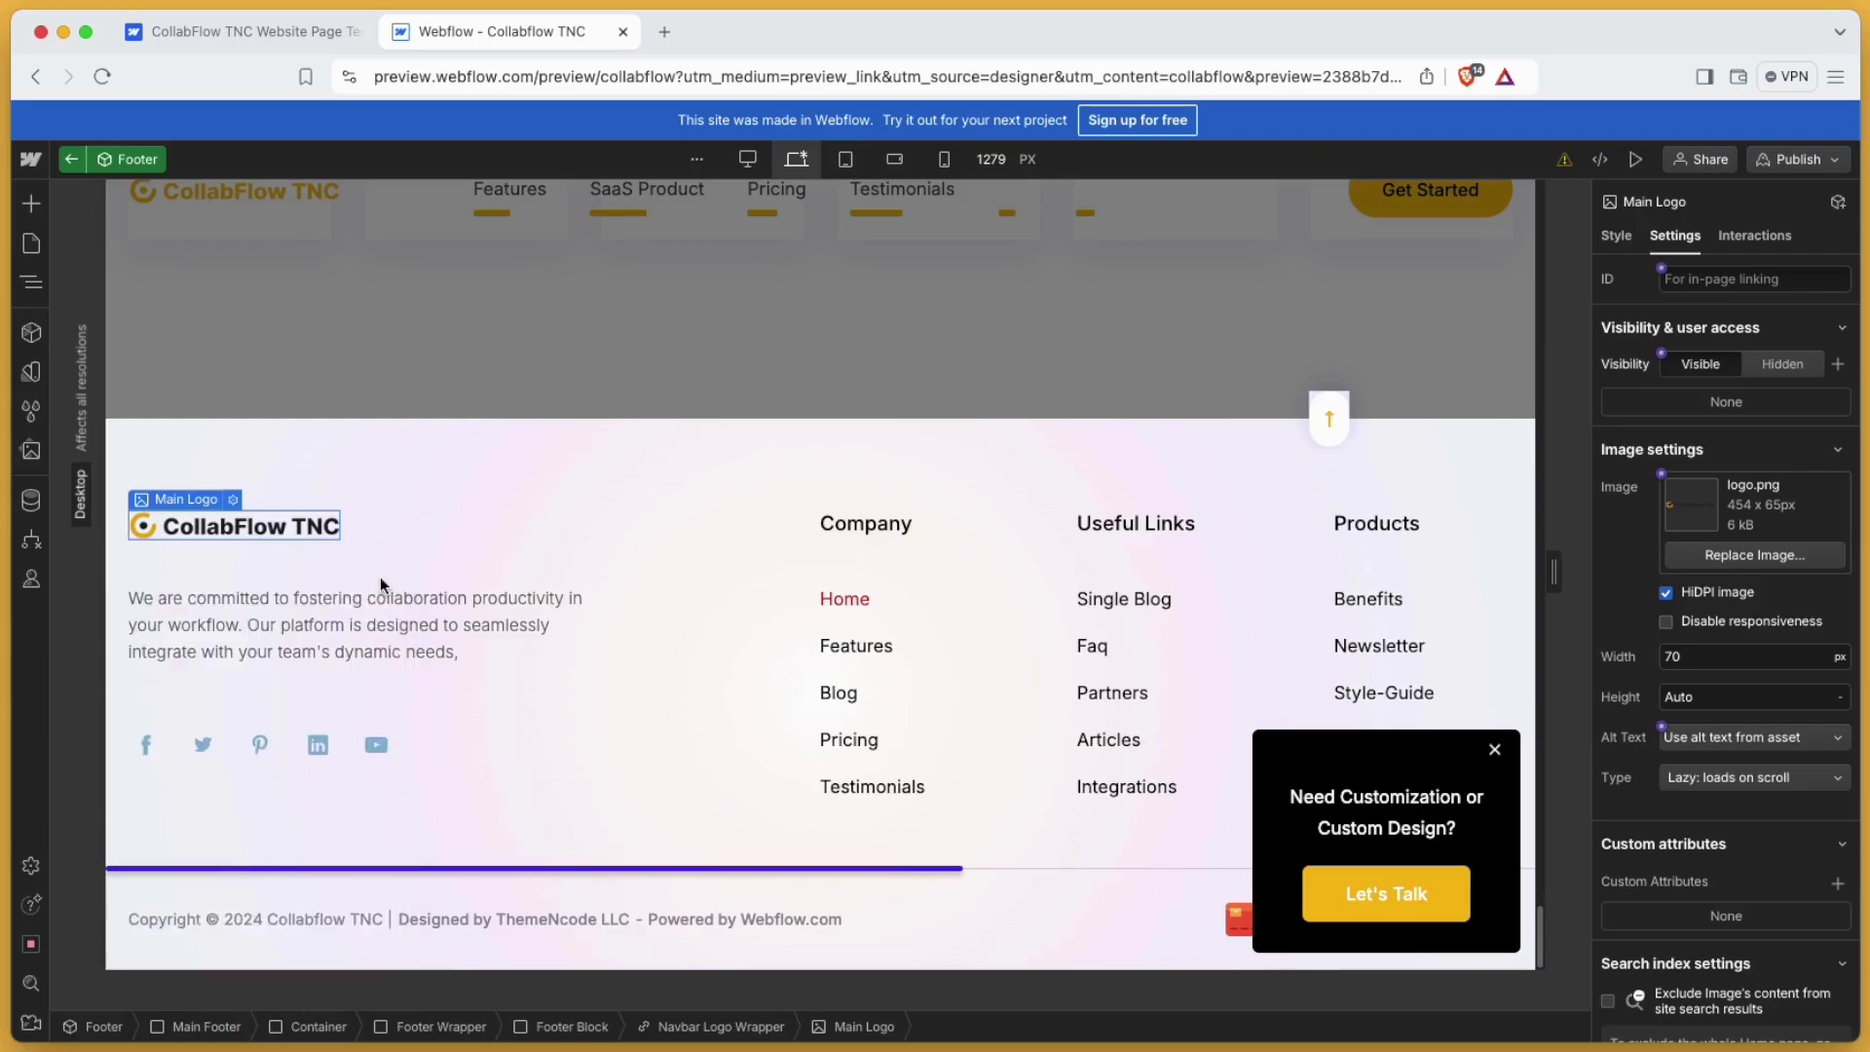
# Examine the settings of the footer's description paragraph, the YouTube social icon link and the Blog link
pyautogui.click(280, 616)
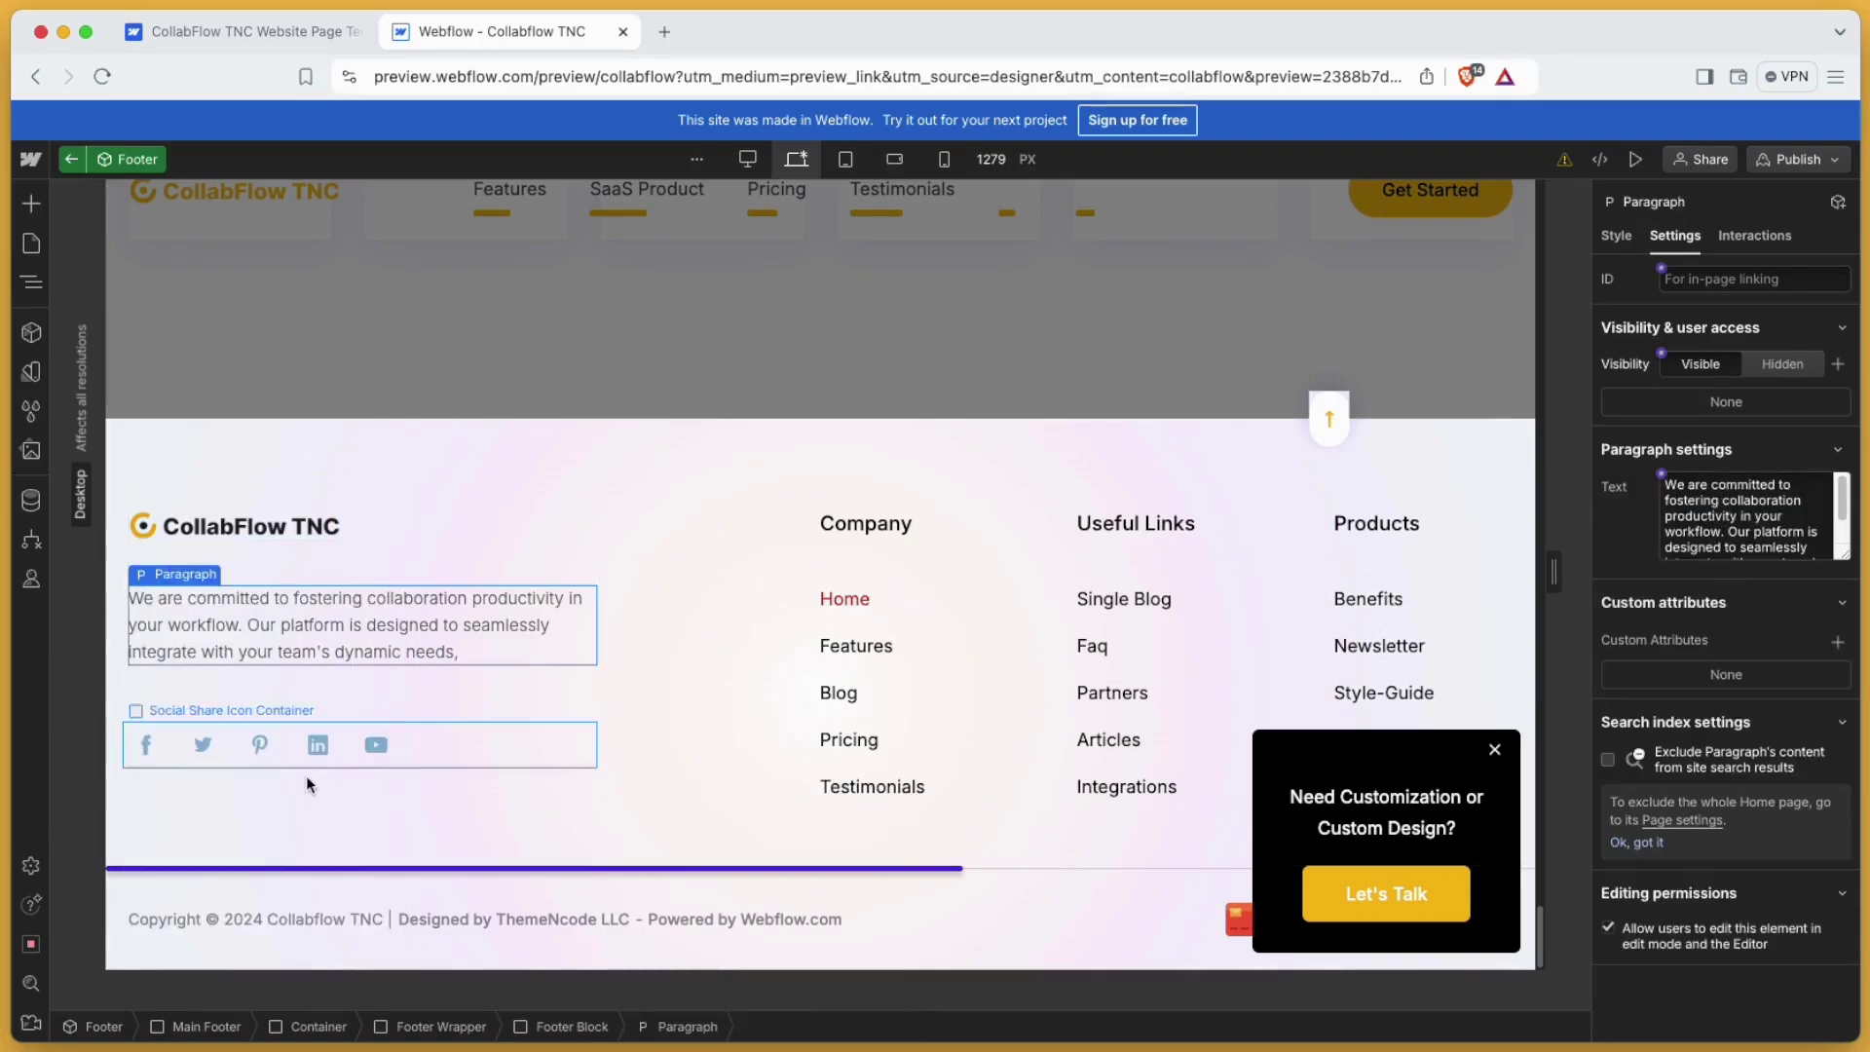
pyautogui.click(376, 748)
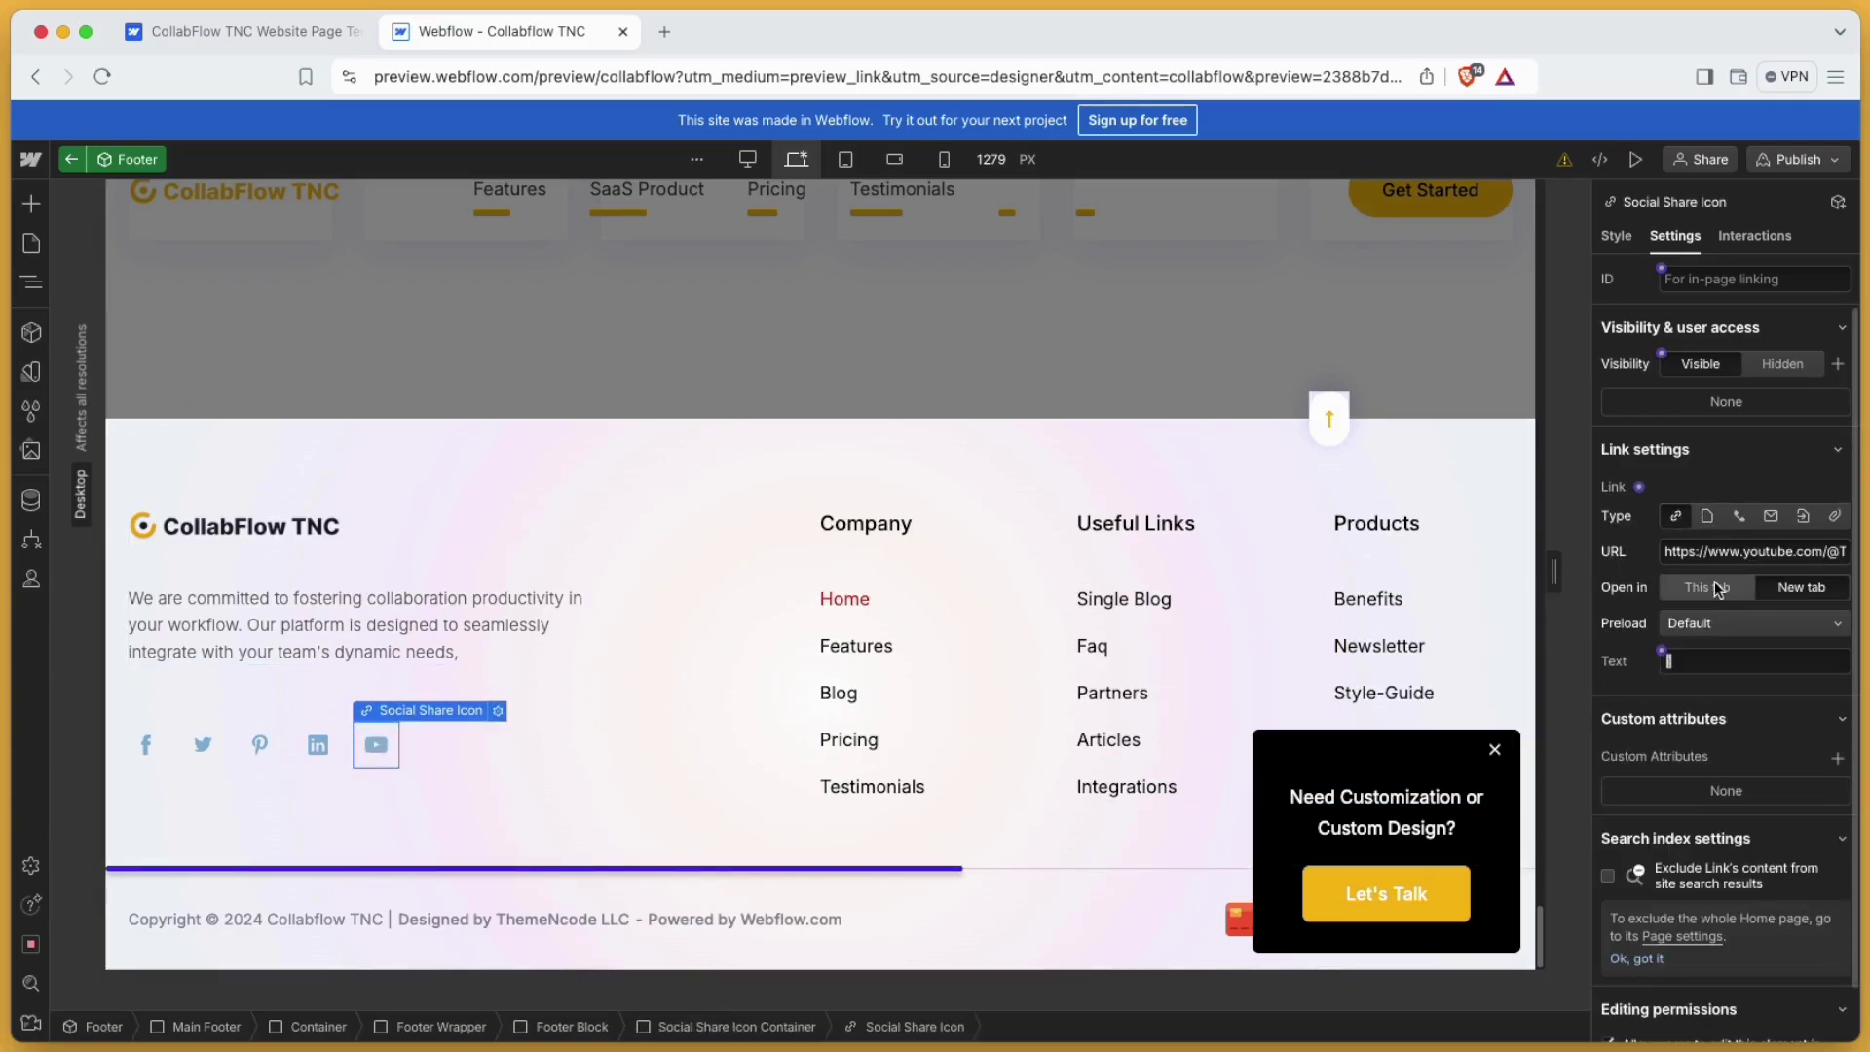
pyautogui.click(887, 699)
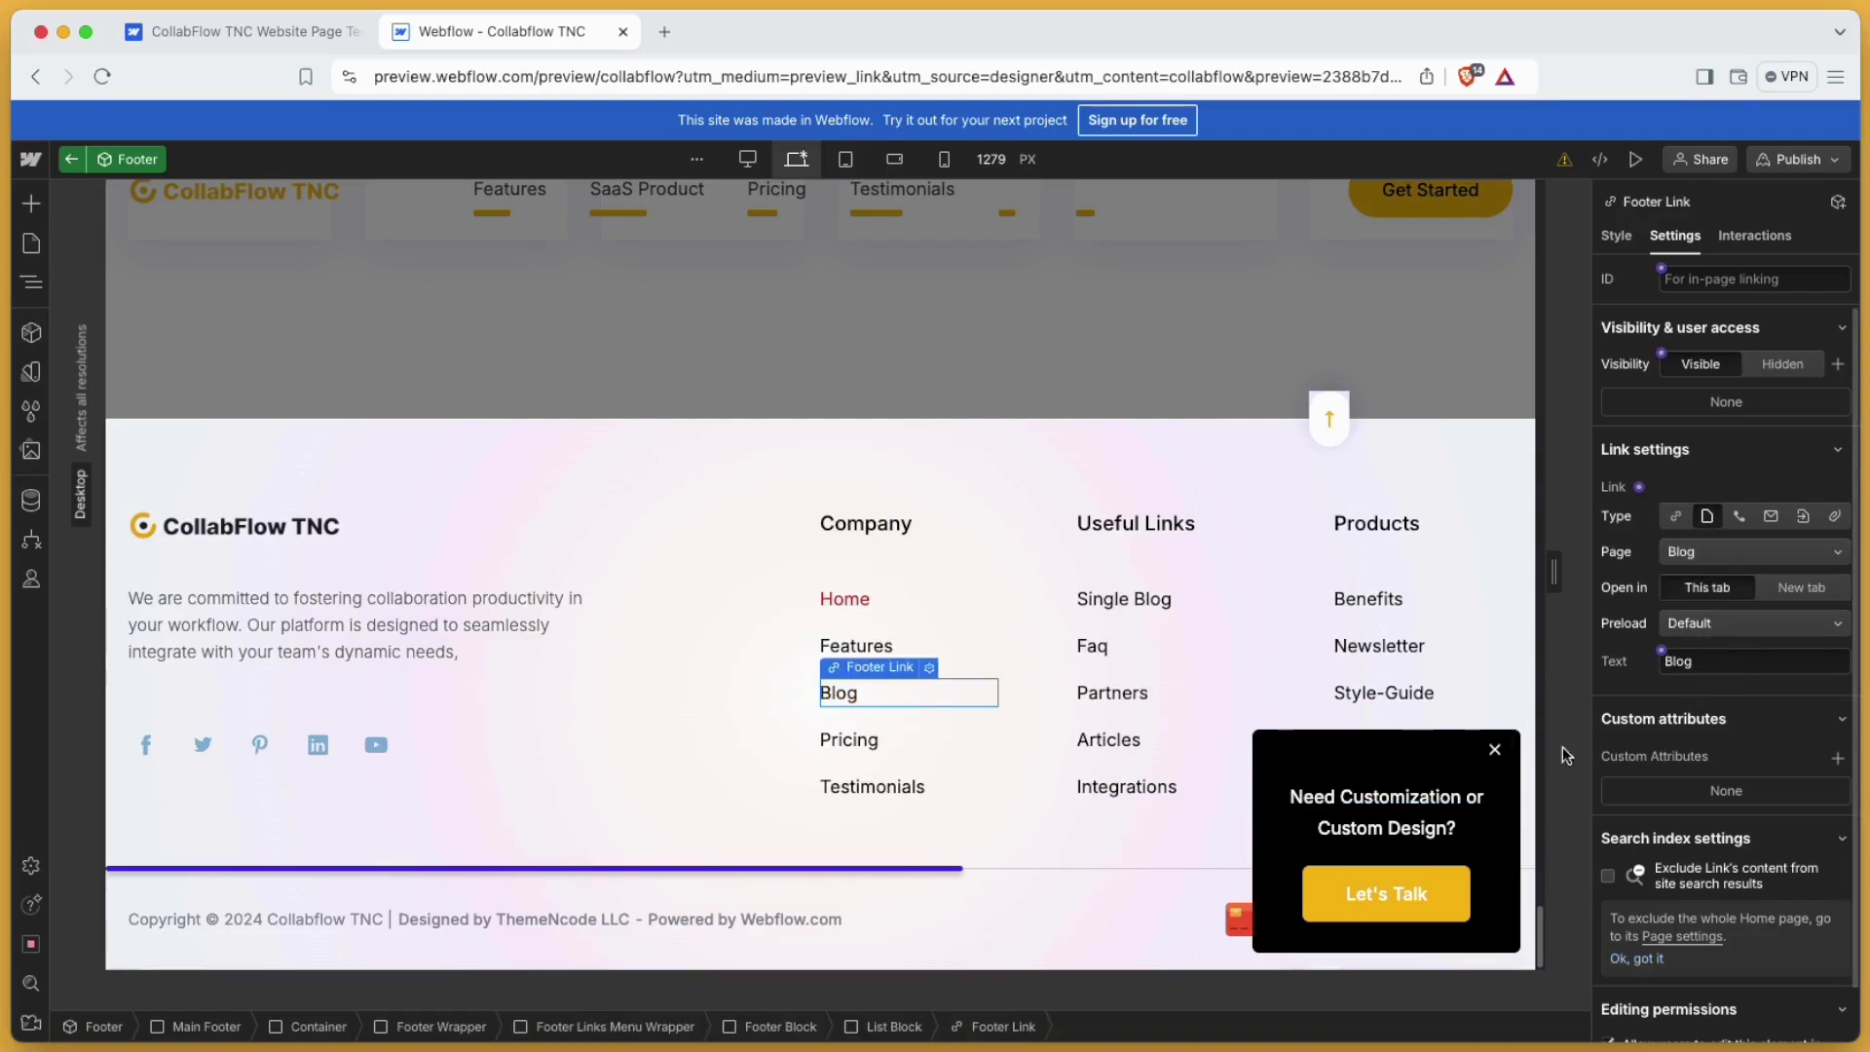